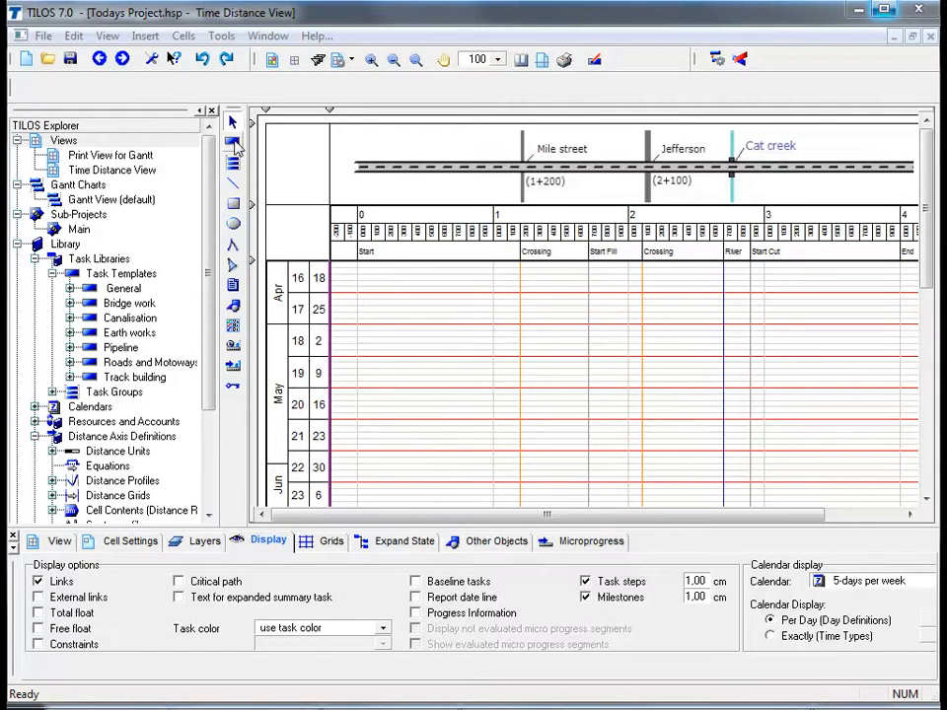
Start adding a task and choose the Clear & Fences template from the Pipeline task templates
{"action": "left_click", "coordinate": [234, 144]}
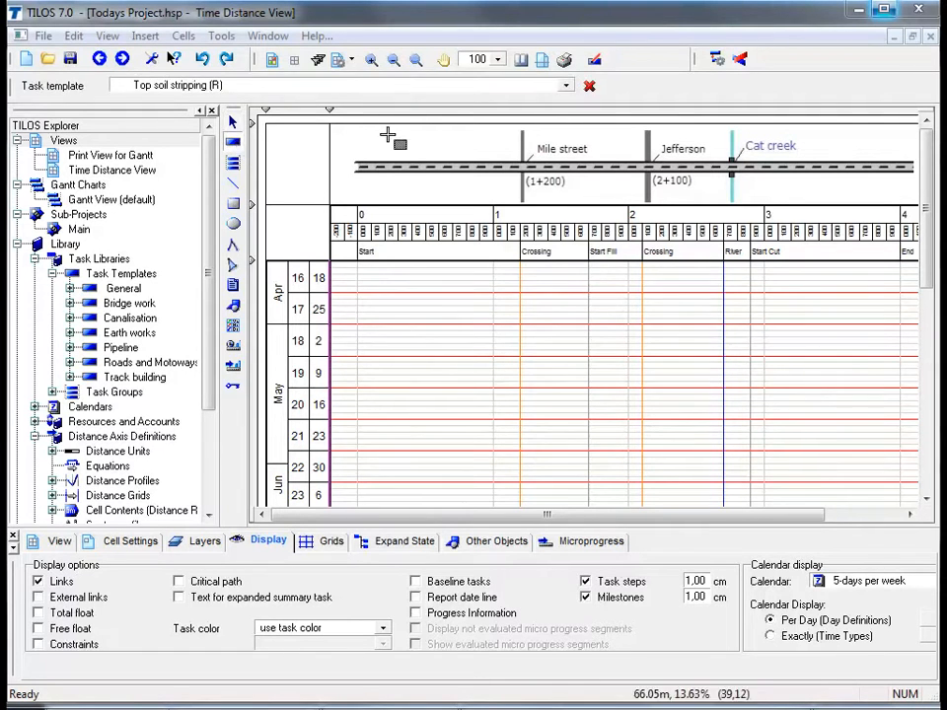
{"action": "left_click", "coordinate": [566, 86]}
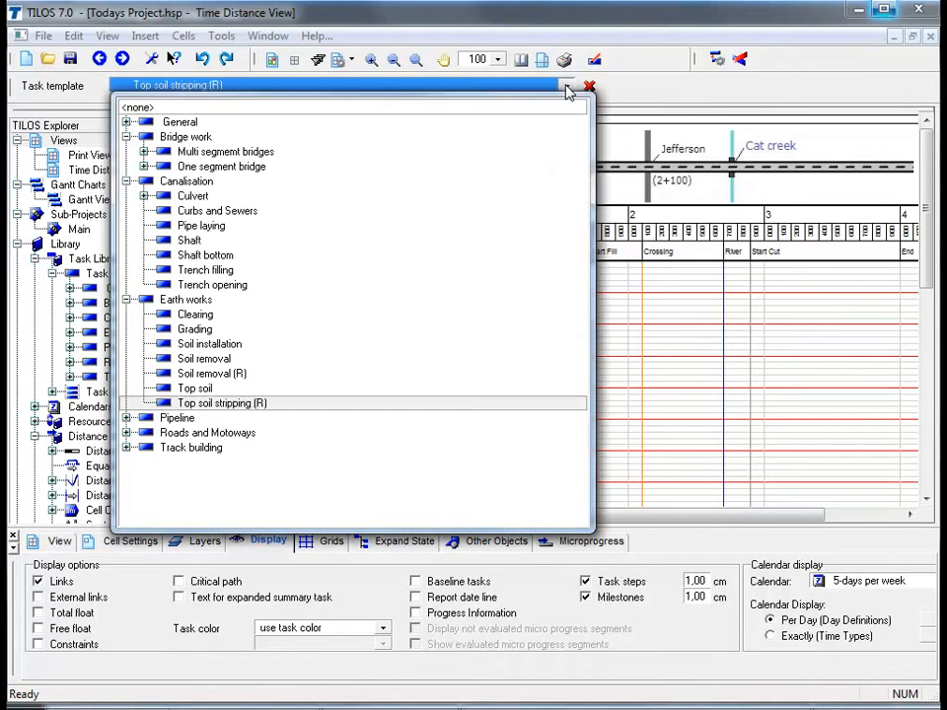
{"action": "left_click", "coordinate": [143, 151]}
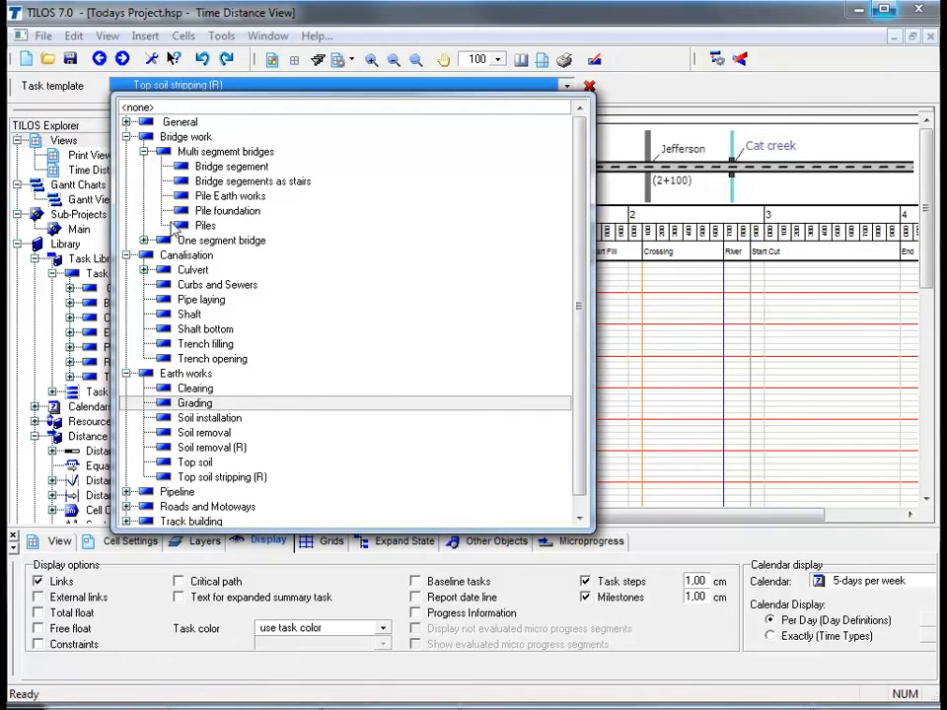
{"action": "left_click", "coordinate": [127, 255]}
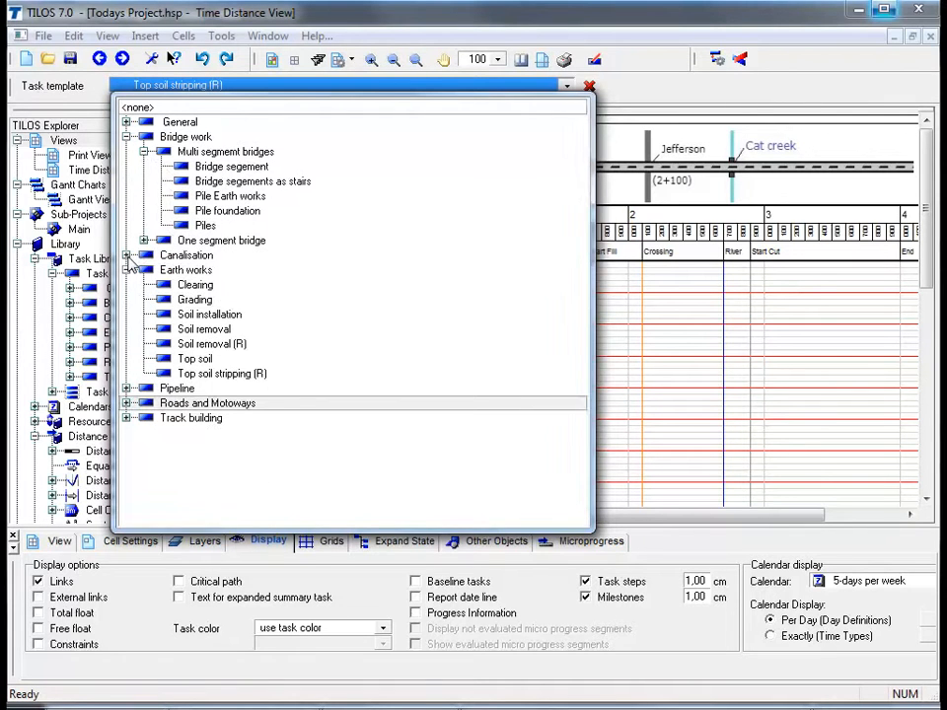
{"action": "left_click", "coordinate": [127, 390]}
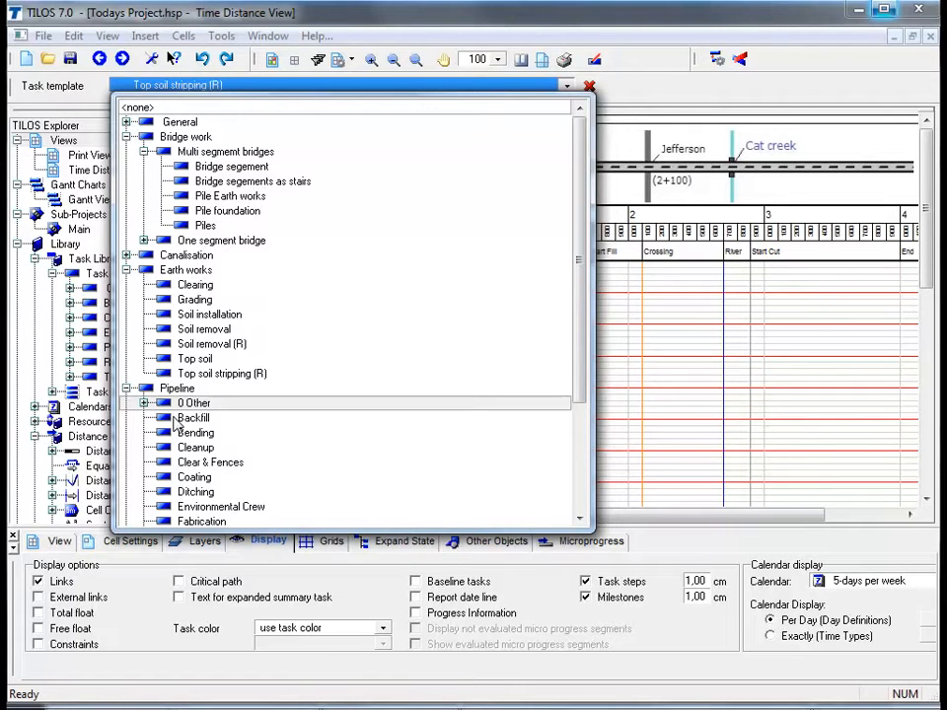
{"action": "left_click", "coordinate": [197, 462]}
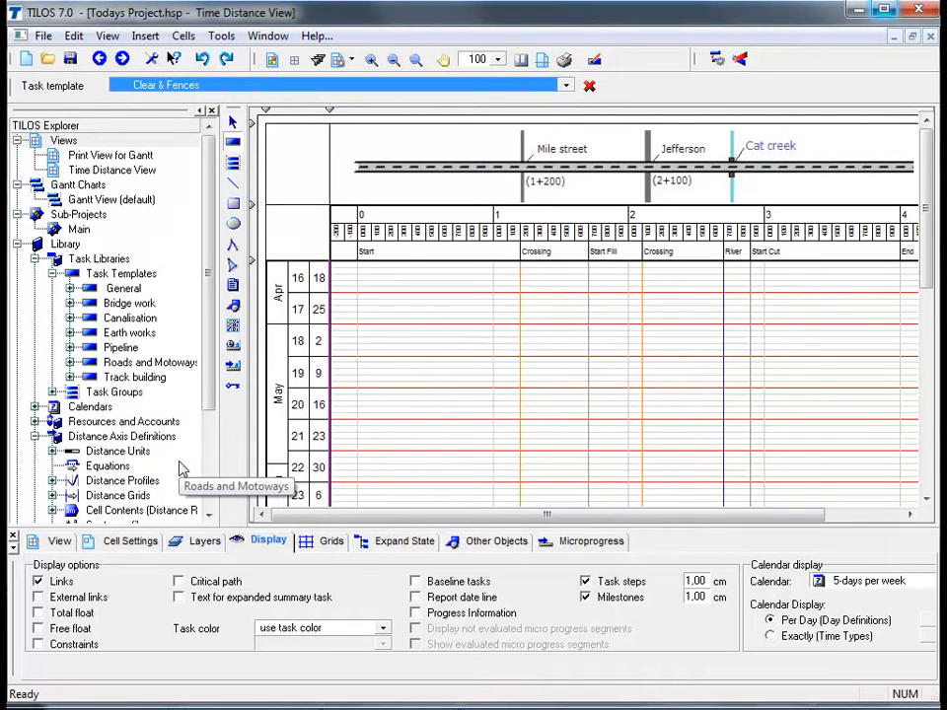
Set the task template to none and draw a task from distance 0 to 2.700, running from 25.04.2011 to 16.05.2011
{"action": "left_click", "coordinate": [568, 86]}
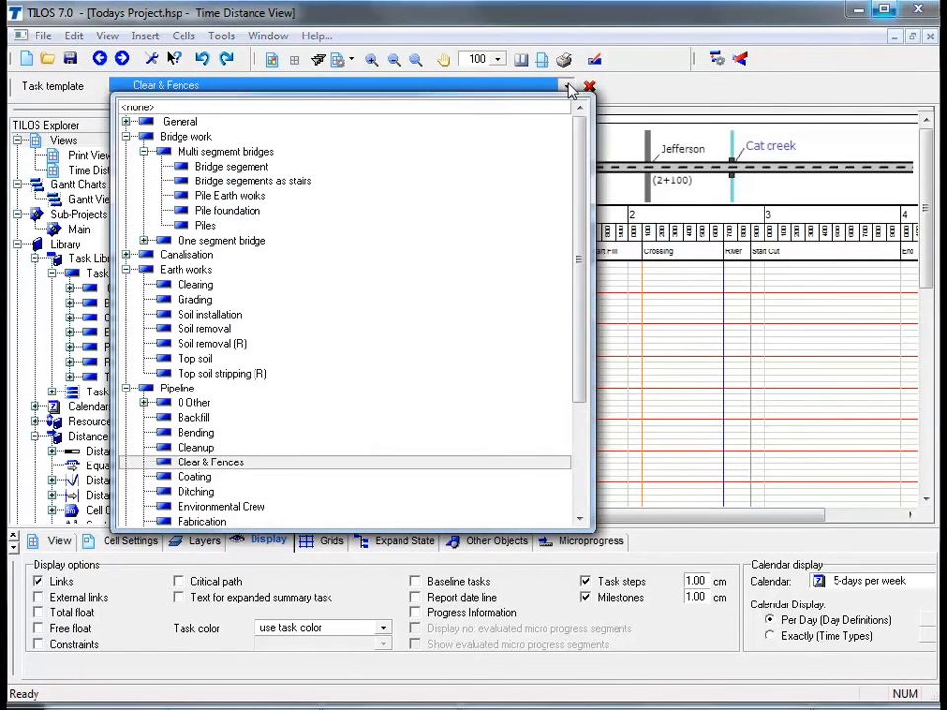
{"action": "left_click", "coordinate": [517, 107]}
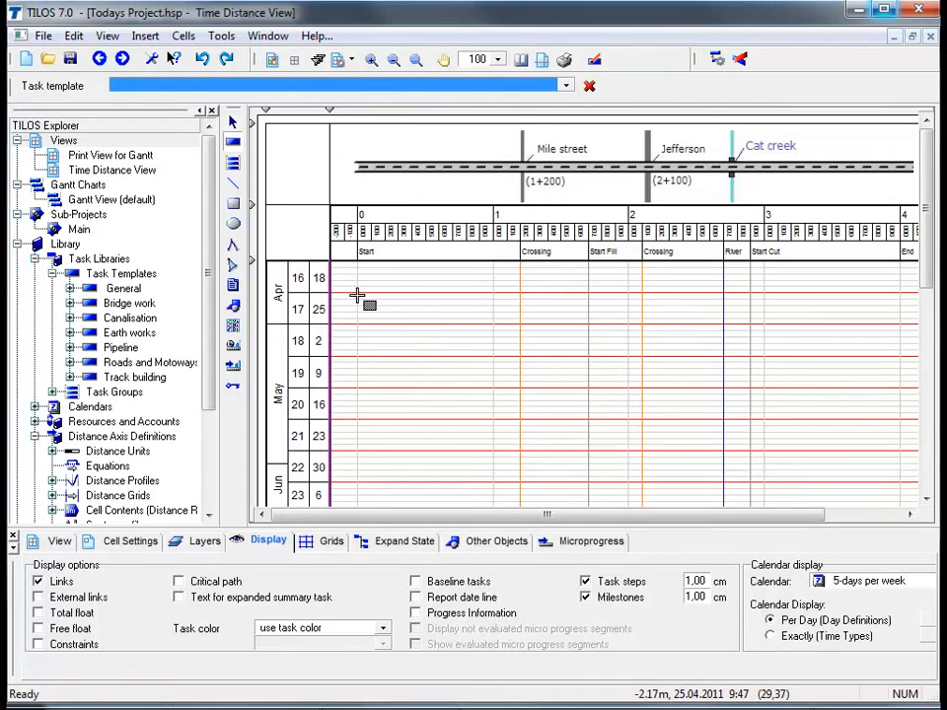
{"action": "mouse_move", "coordinate": [358, 295]}
{"action": "left_mouse_down"}
{"action": "mouse_move", "coordinate": [504, 359]}
{"action": "mouse_move", "coordinate": [723, 392]}
{"action": "left_mouse_up"}
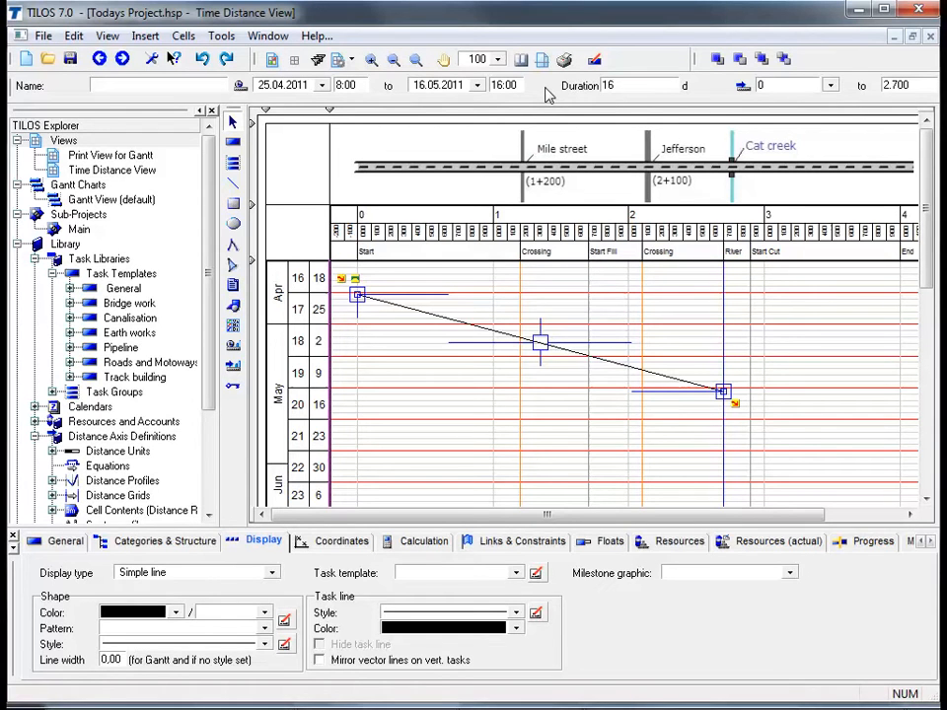
Set the task's duration to 20 days and its end distance to 2800
{"action": "double_click", "coordinate": [605, 84]}
{"action": "type", "text": "20"}
{"action": "key", "text": "Return"}
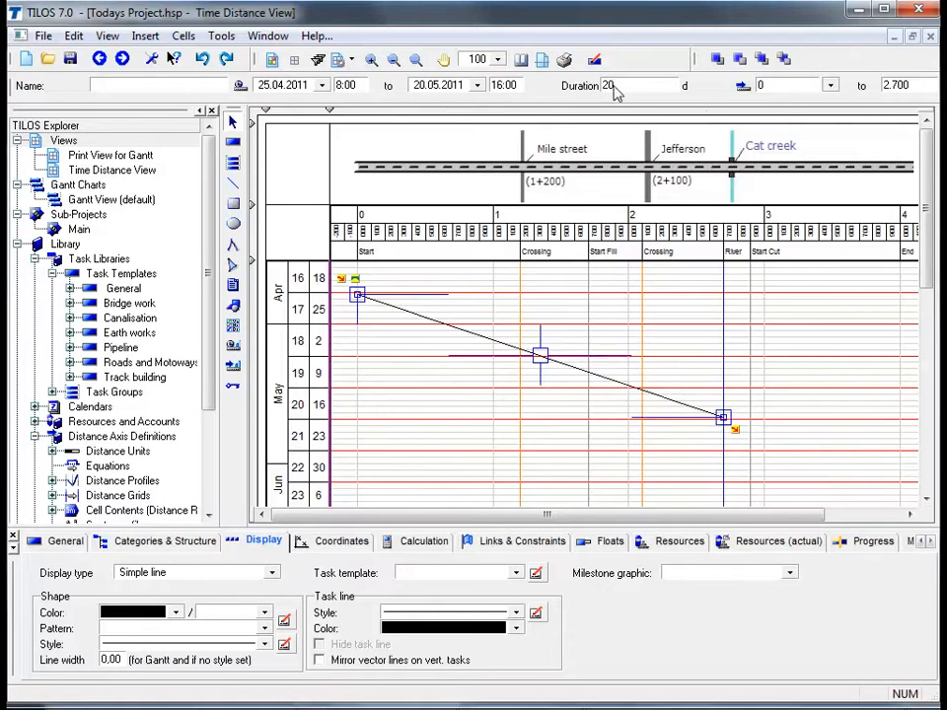
{"action": "double_click", "coordinate": [918, 88]}
{"action": "type", "text": "2800"}
{"action": "key", "text": "Return"}
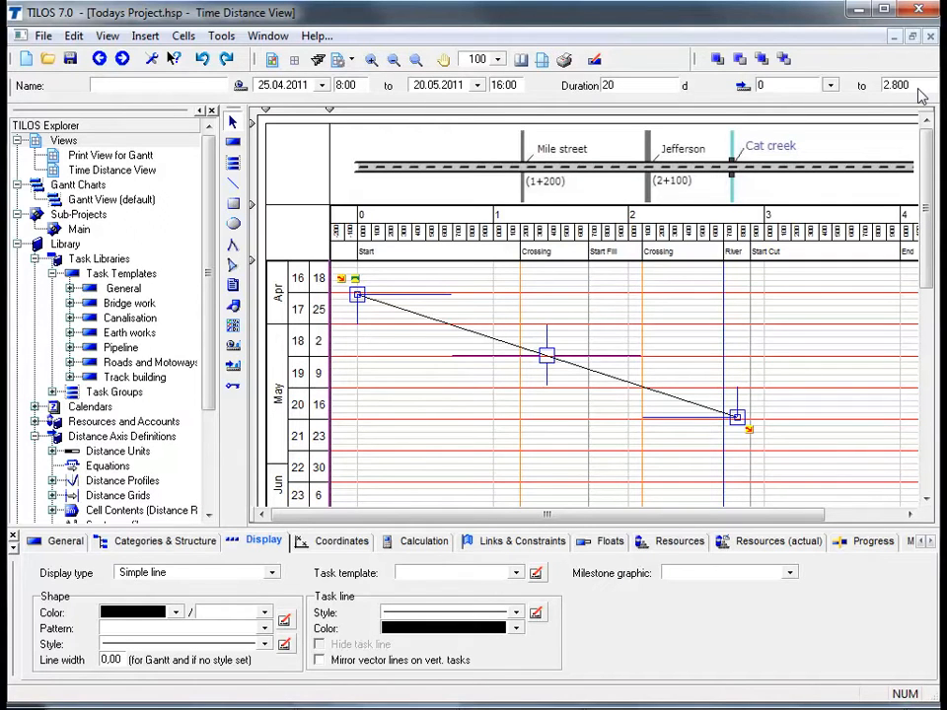
Graphically shorten the task to a duration of 16 days ending 16.05.2011 and move its end distance to 2.700
{"action": "left_click", "coordinate": [693, 410]}
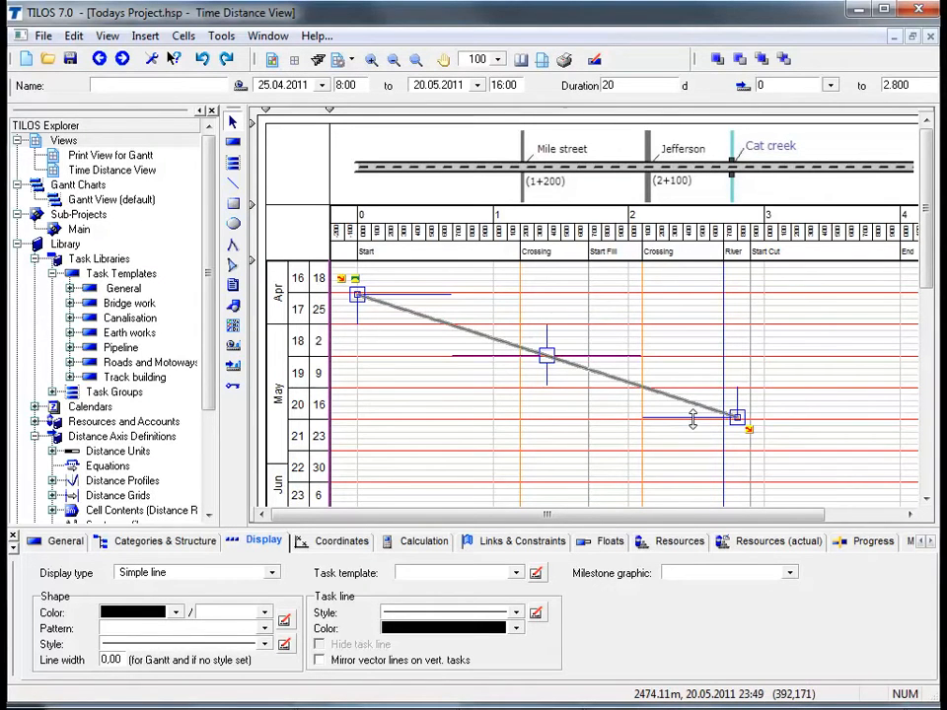
{"action": "left_click", "coordinate": [693, 418]}
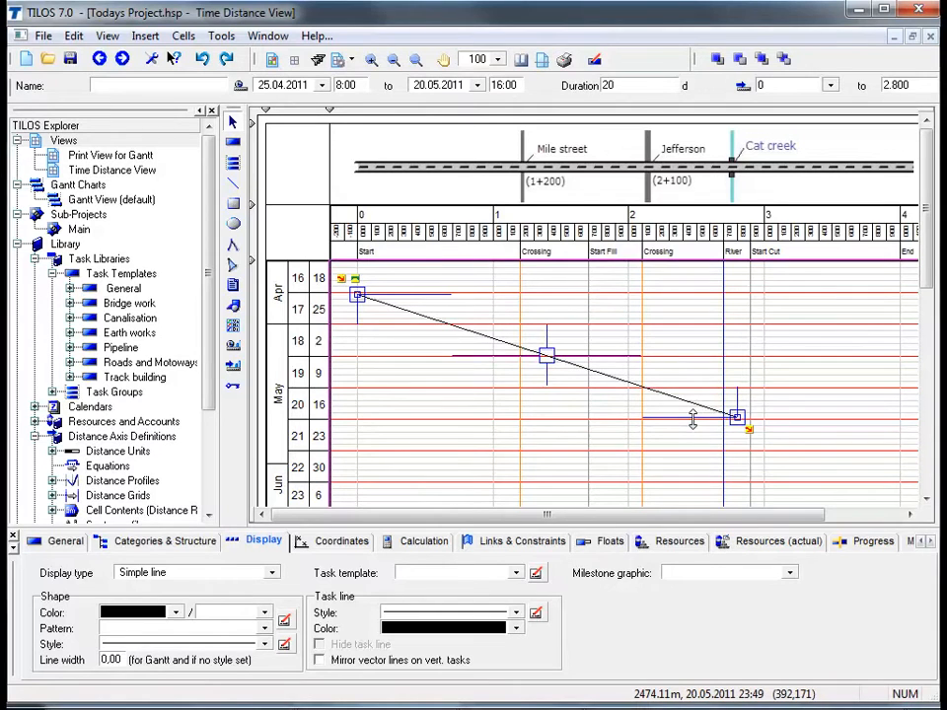
{"action": "left_click_drag", "start_coordinate": [692, 418], "coordinate": [694, 394]}
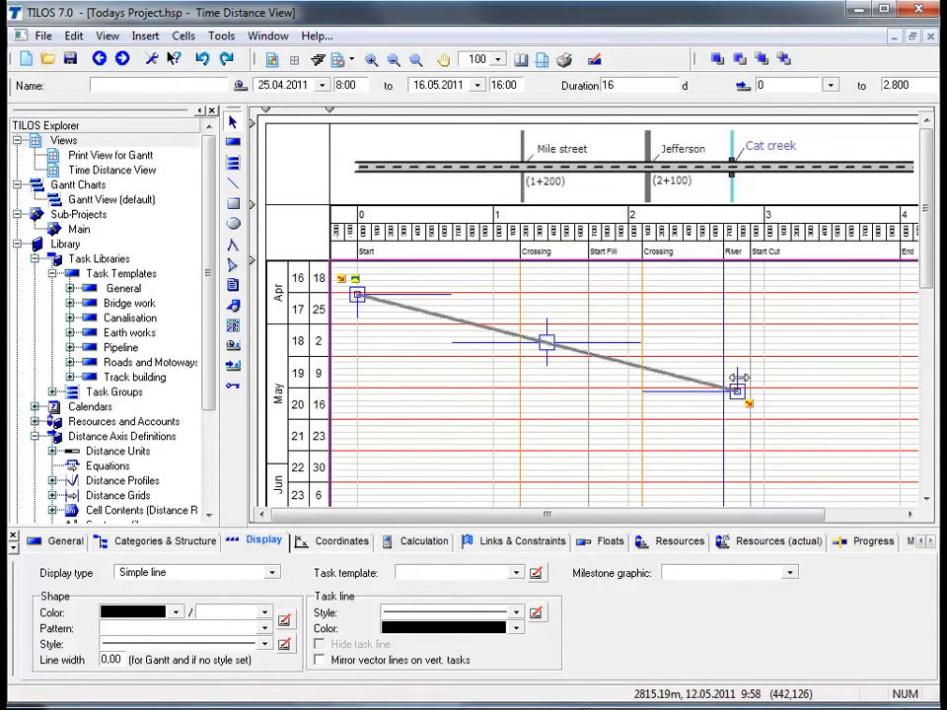
{"action": "left_click_drag", "start_coordinate": [736, 378], "coordinate": [725, 376]}
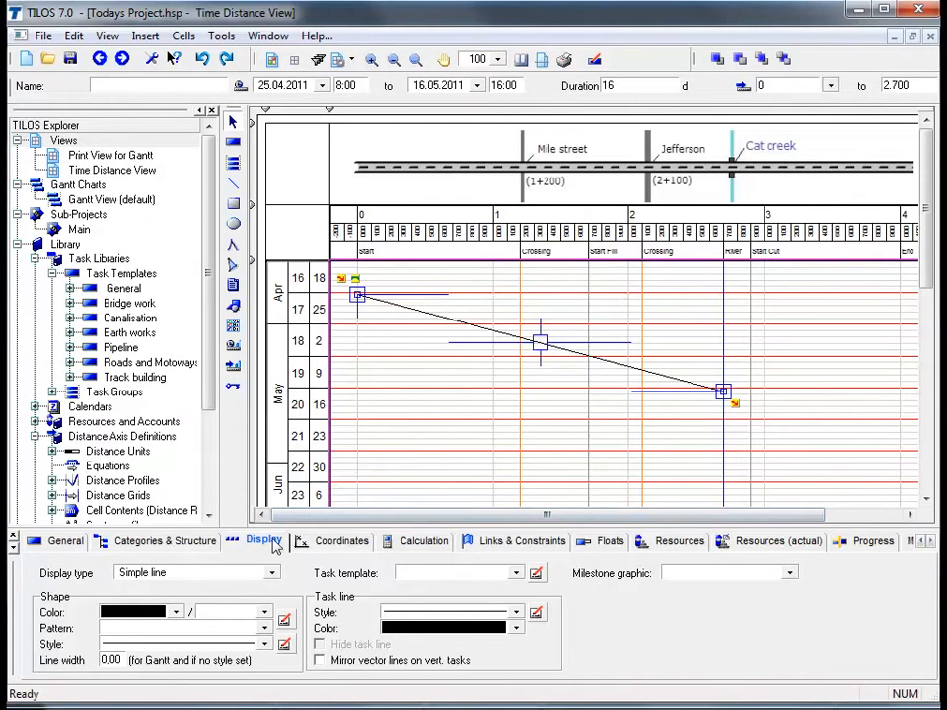
Name the drawn task "Top soil stripping"
{"action": "left_click", "coordinate": [71, 542]}
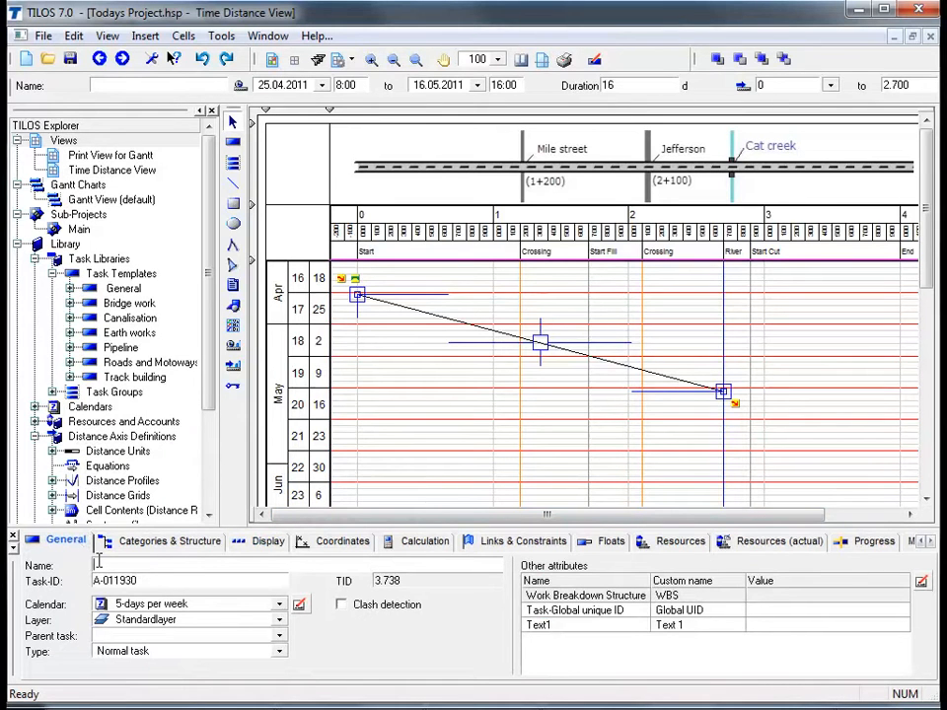
{"action": "left_click", "coordinate": [99, 564]}
{"action": "type", "text": "Top soil stripping"}
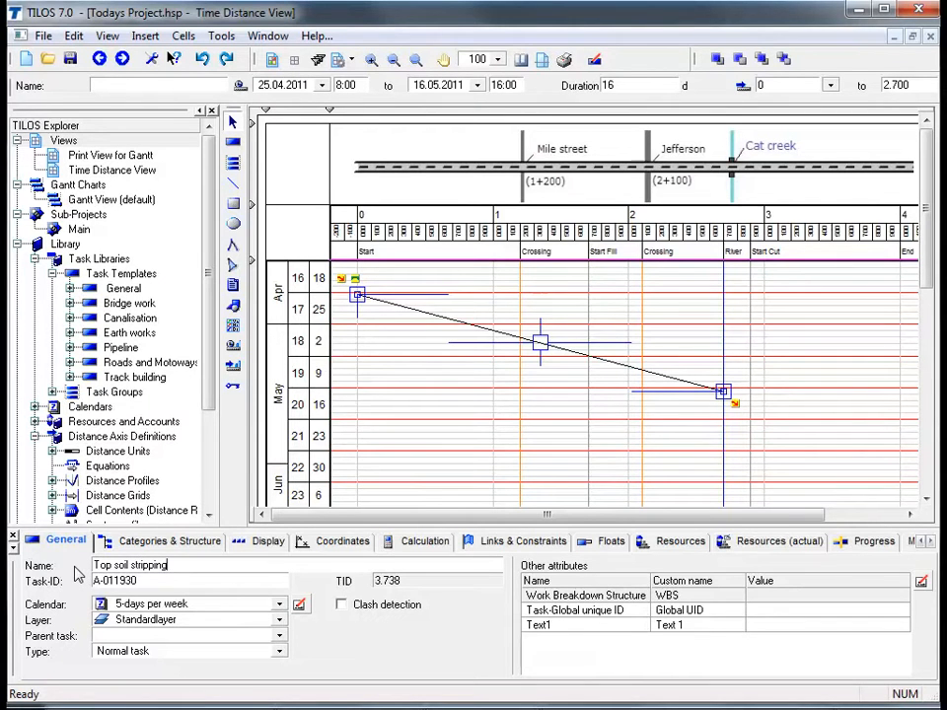
{"action": "key", "text": "Return"}
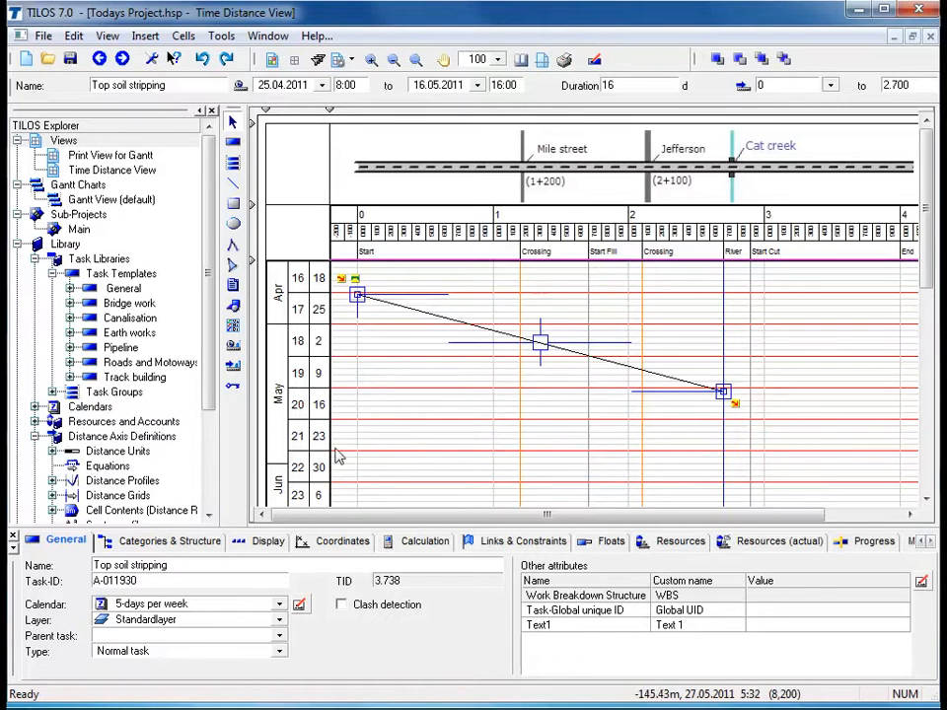
Change the Top soil stripping task's display type to Parallelogram (distance) and deselect the task to view its shape
{"action": "left_click", "coordinate": [269, 545]}
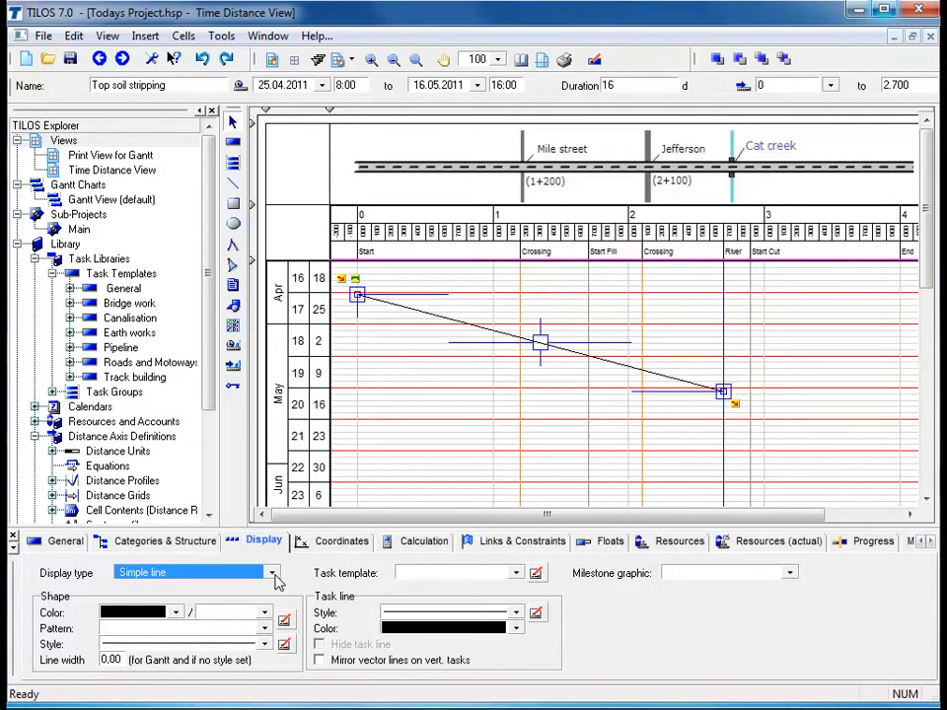
{"action": "left_click", "coordinate": [275, 574]}
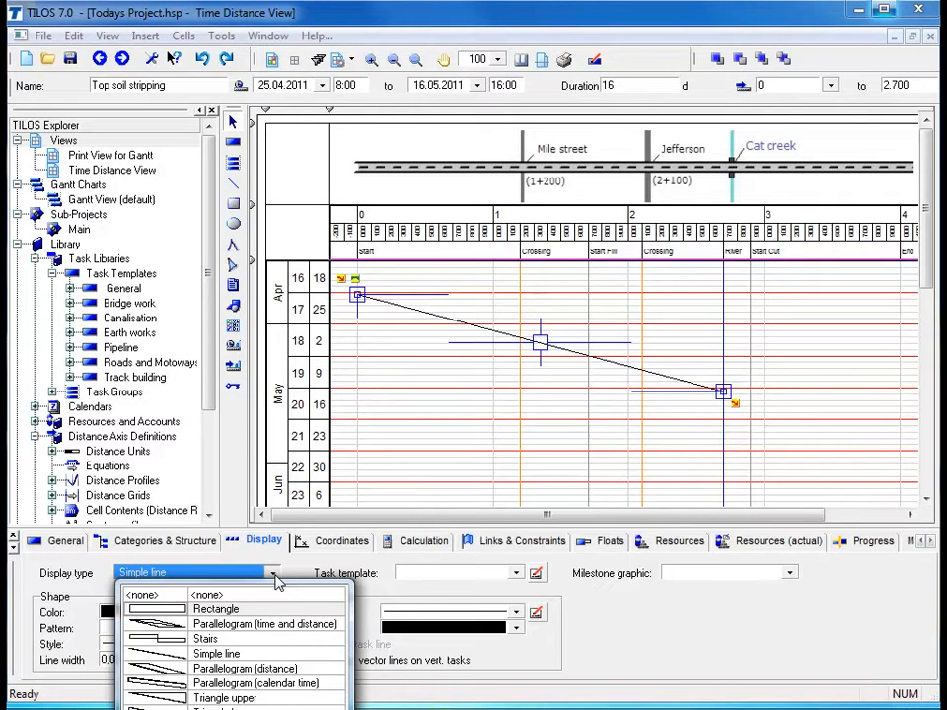
{"action": "left_click", "coordinate": [241, 658]}
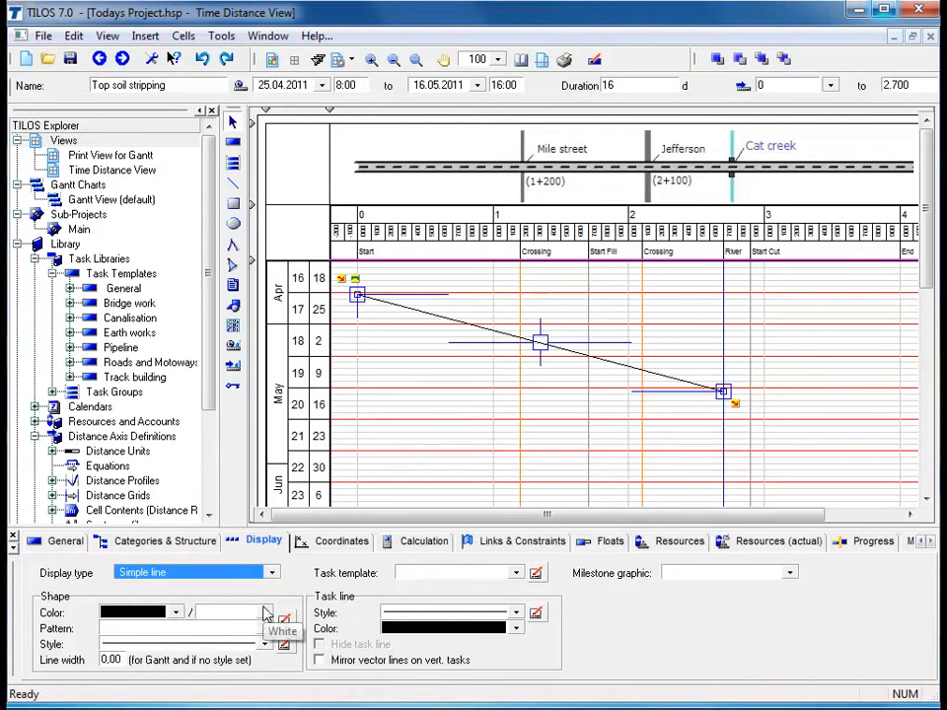
{"action": "left_click", "coordinate": [273, 572]}
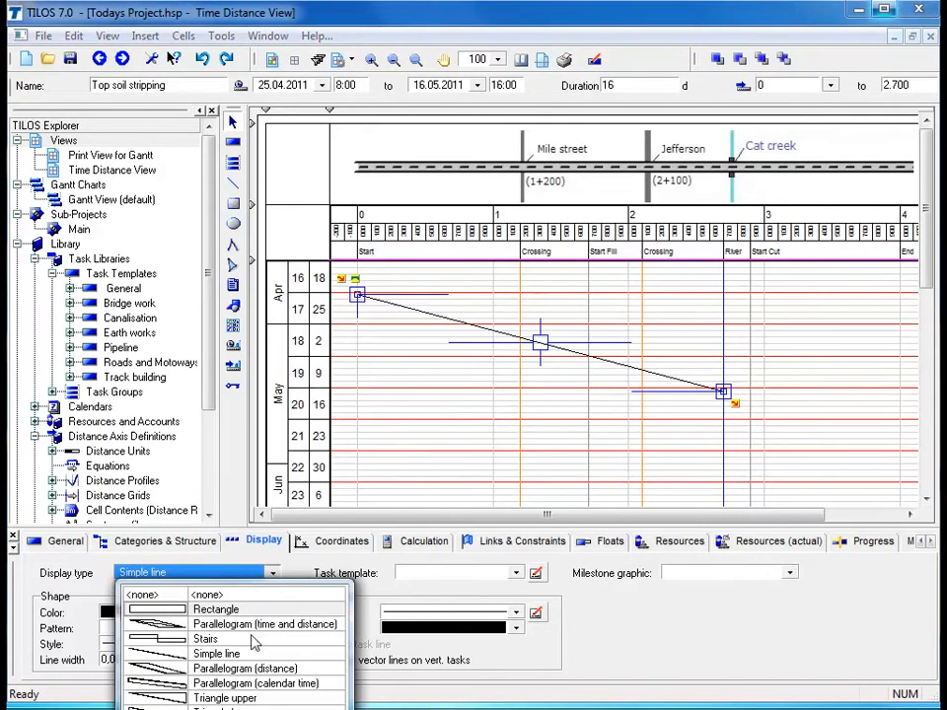
{"action": "left_click", "coordinate": [254, 669]}
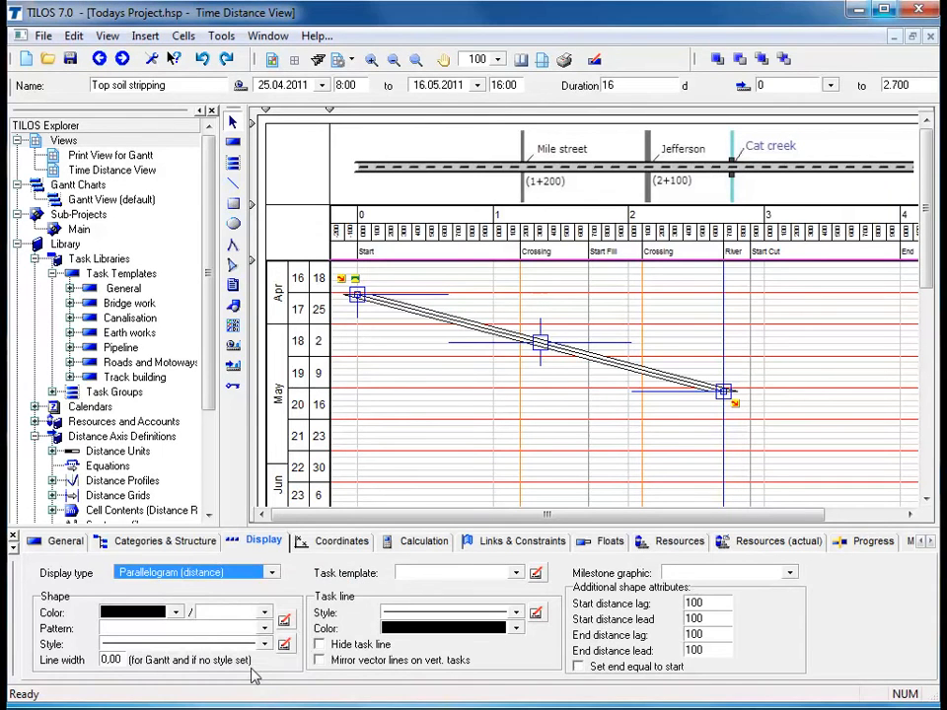
{"action": "left_click", "coordinate": [414, 468]}
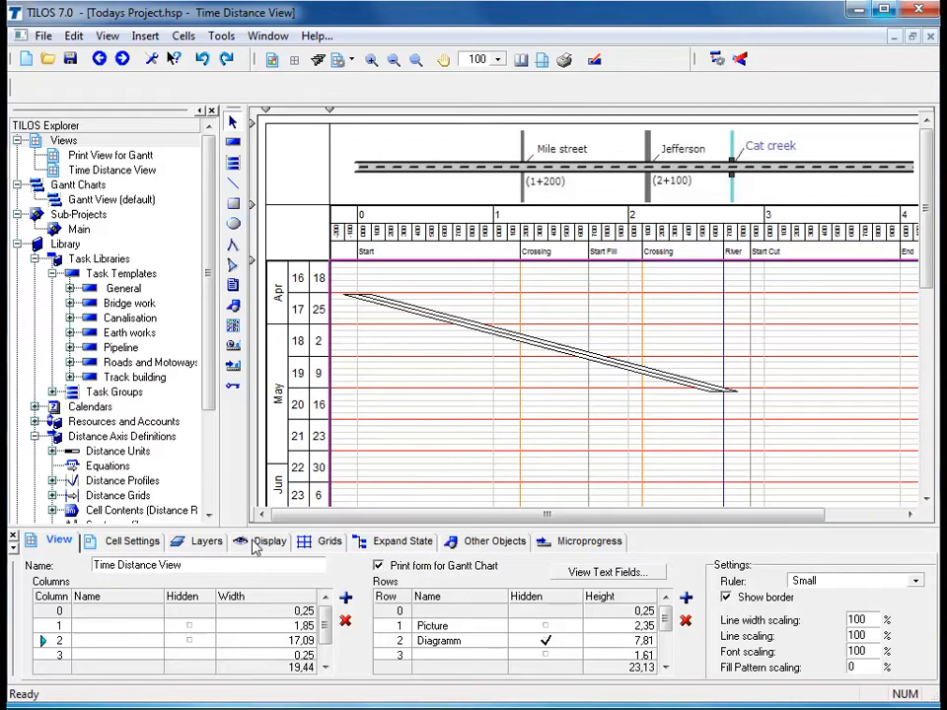
Change the Top soil stripping task's display type to Rectangle and deselect the task to view its shape
{"action": "left_click", "coordinate": [588, 349]}
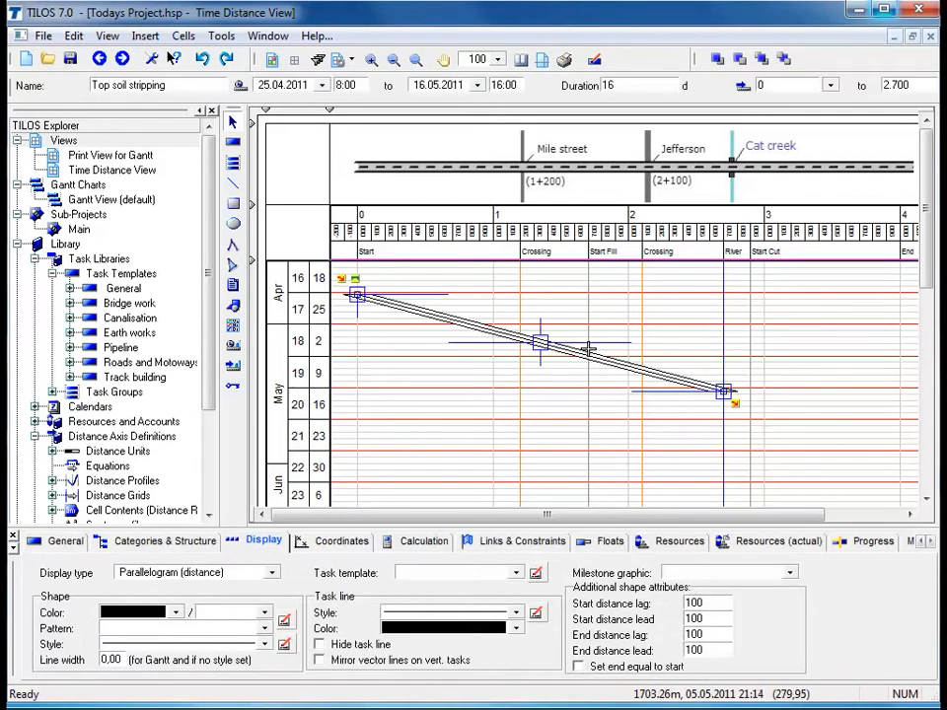
{"action": "left_click", "coordinate": [272, 574]}
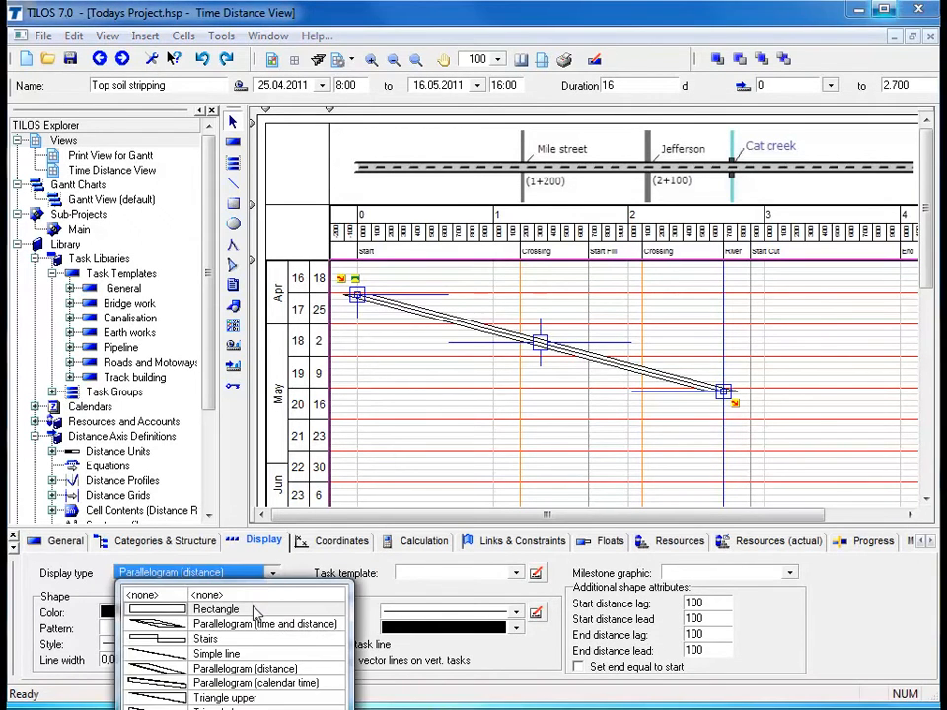
{"action": "left_click", "coordinate": [258, 612]}
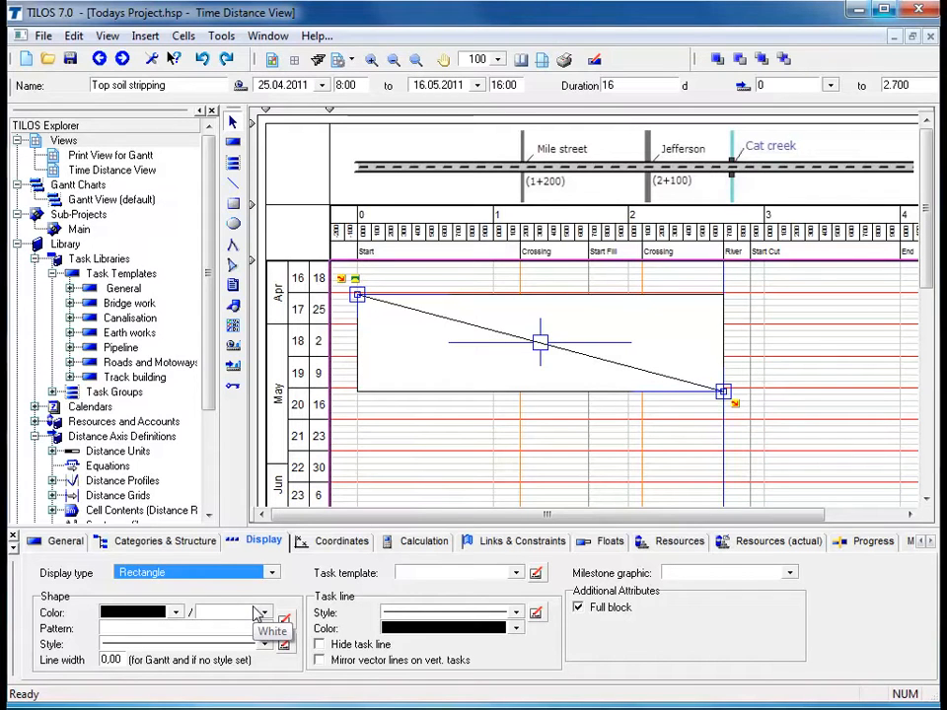
{"action": "left_click", "coordinate": [444, 454]}
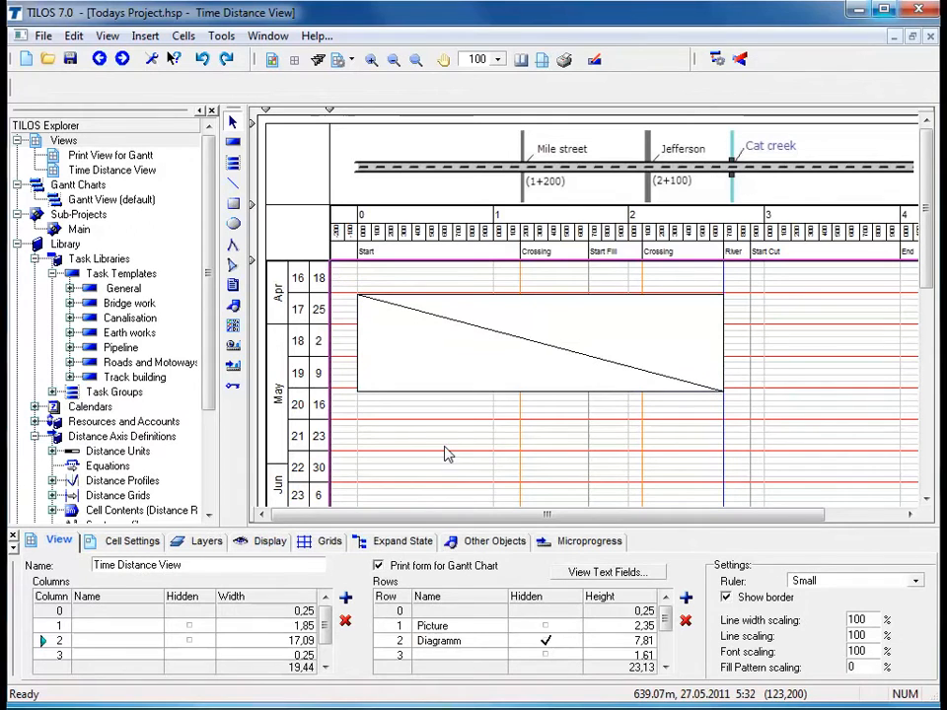
Set the Top soil stripping task's display type to Simple line
{"action": "left_click", "coordinate": [473, 391]}
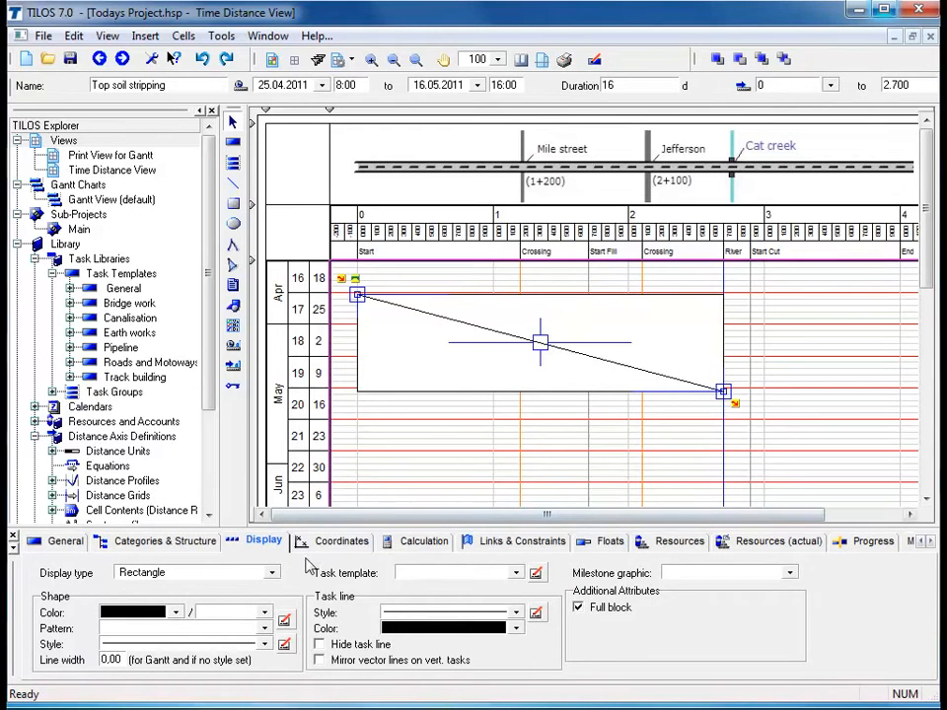
{"action": "left_click", "coordinate": [272, 574]}
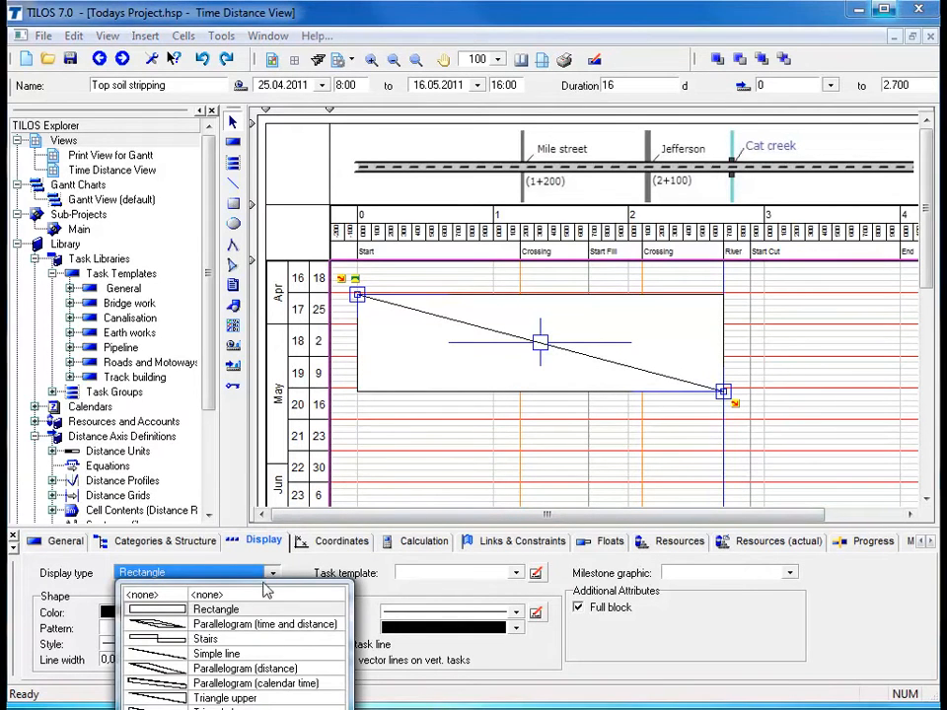
{"action": "left_click", "coordinate": [228, 655]}
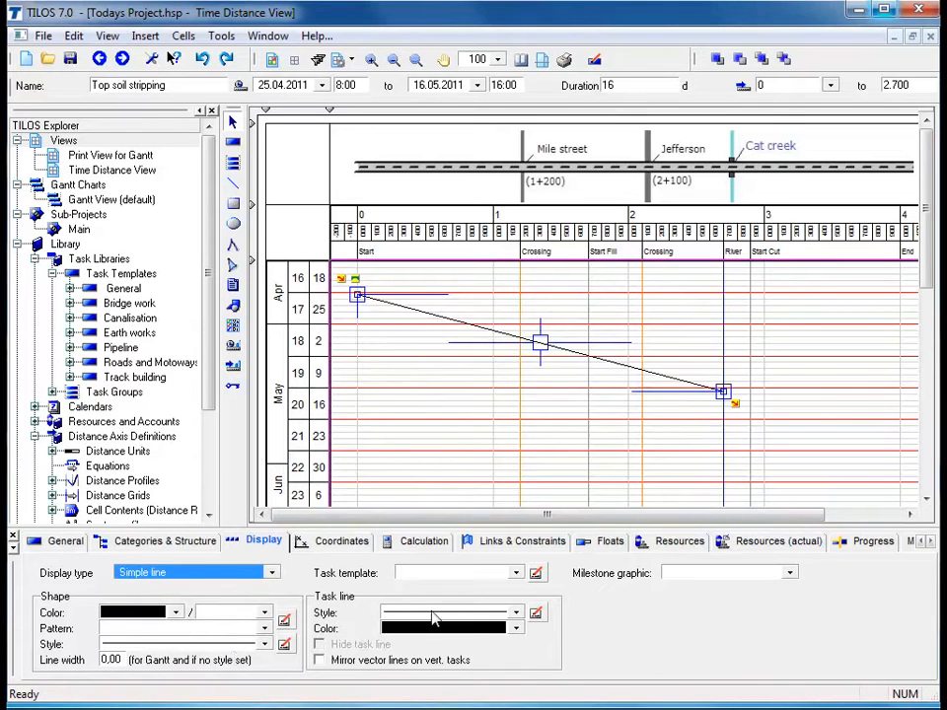
Apply the "05 Line parallel" style to the Top soil stripping task line
{"action": "left_click", "coordinate": [517, 615]}
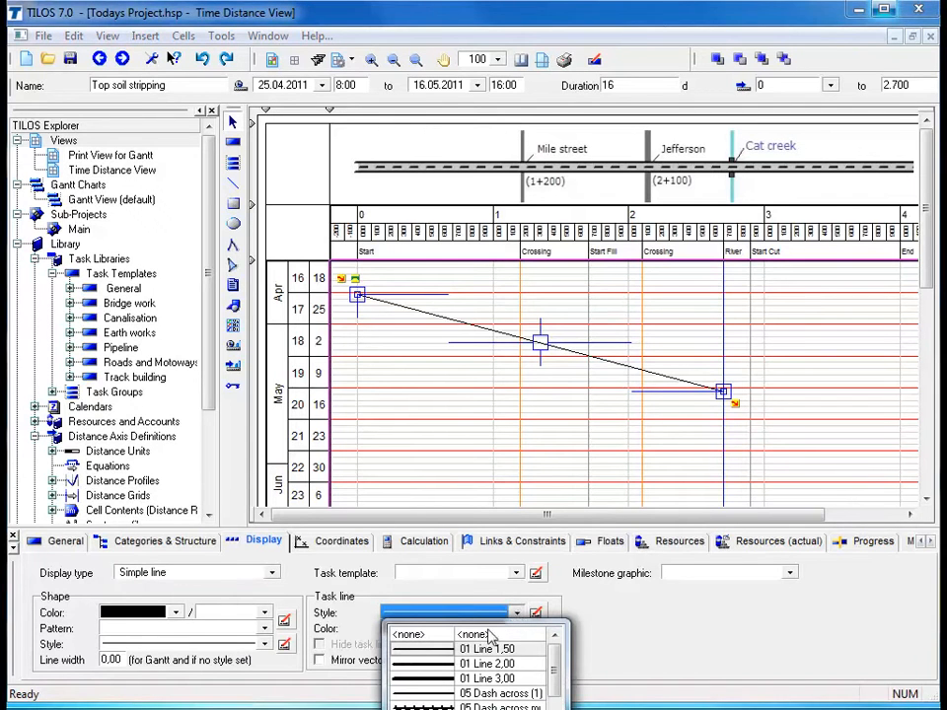
{"action": "left_click_drag", "start_coordinate": [556, 671], "coordinate": [554, 675]}
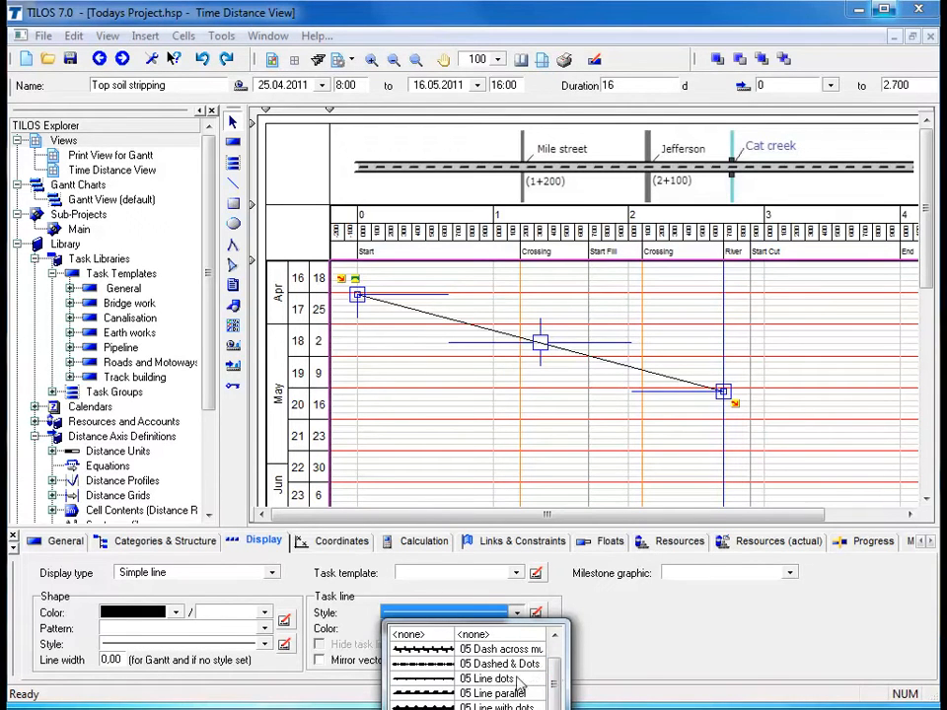
{"action": "left_click", "coordinate": [436, 695]}
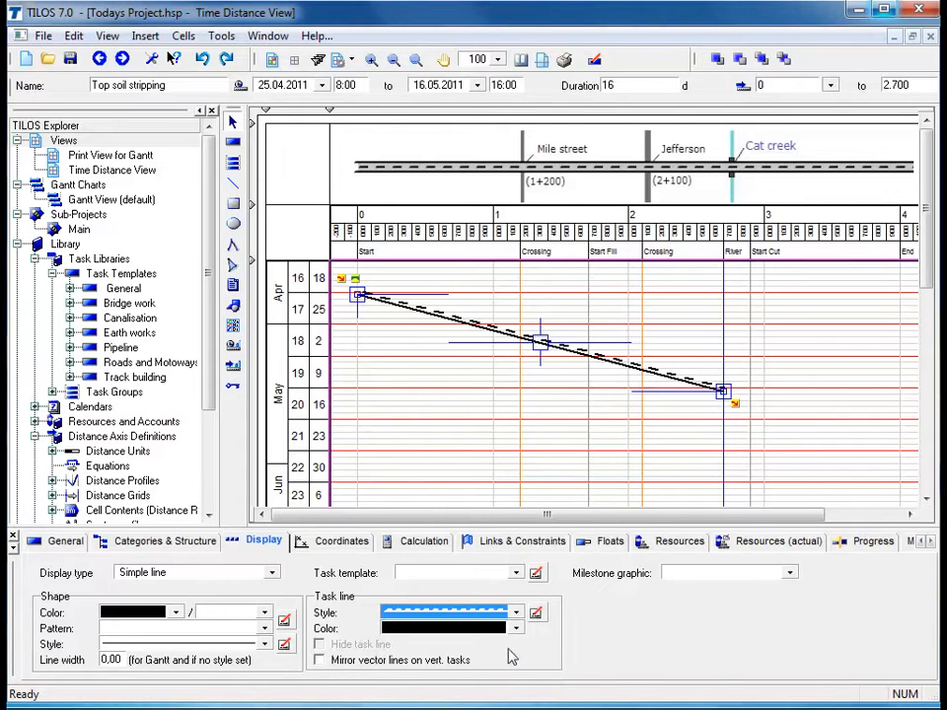
Change the Top soil stripping task line color to yellow and return it to black
{"action": "left_click", "coordinate": [514, 630]}
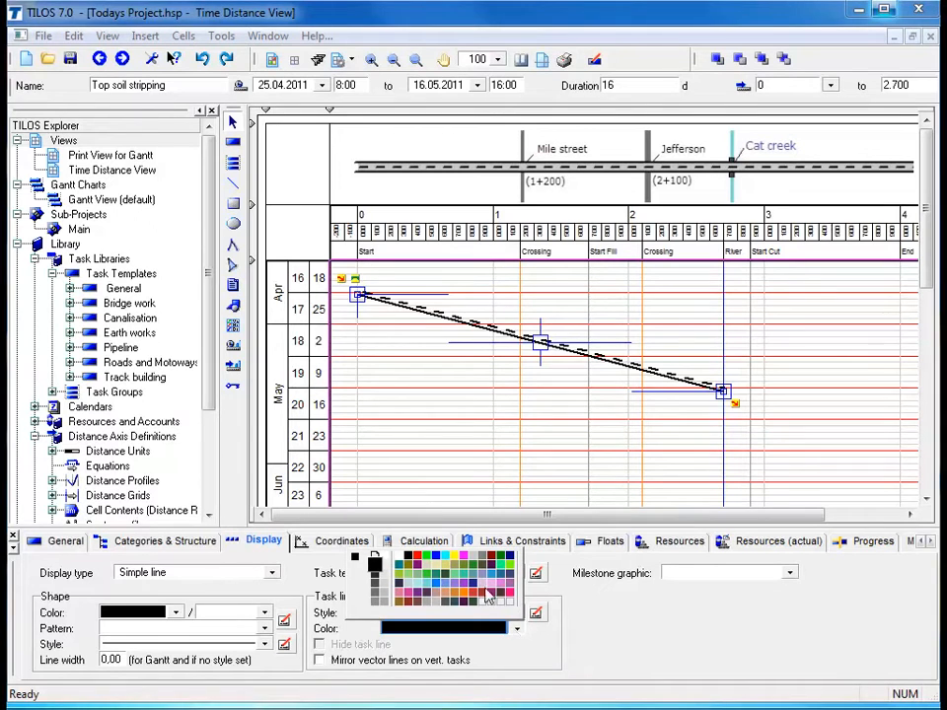
{"action": "left_click", "coordinate": [456, 564]}
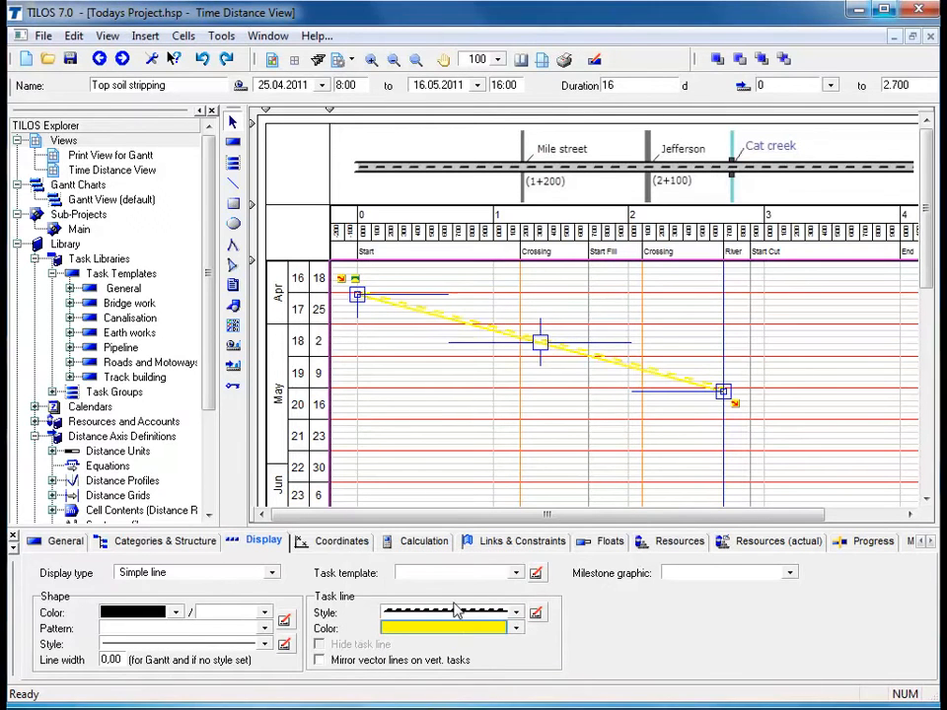
{"action": "left_click", "coordinate": [517, 632]}
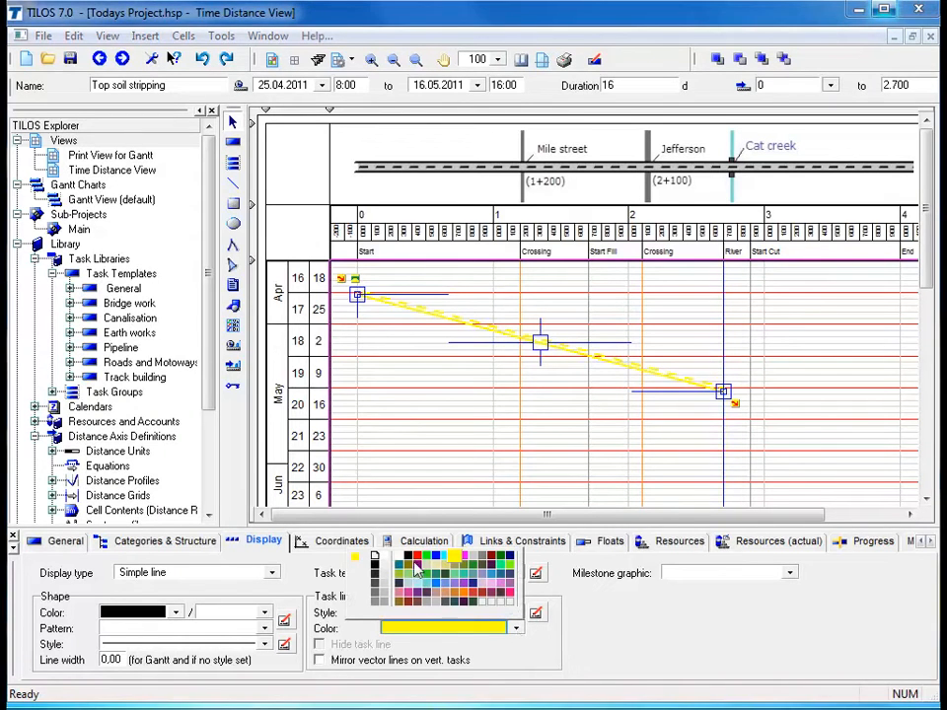
{"action": "left_click", "coordinate": [410, 558]}
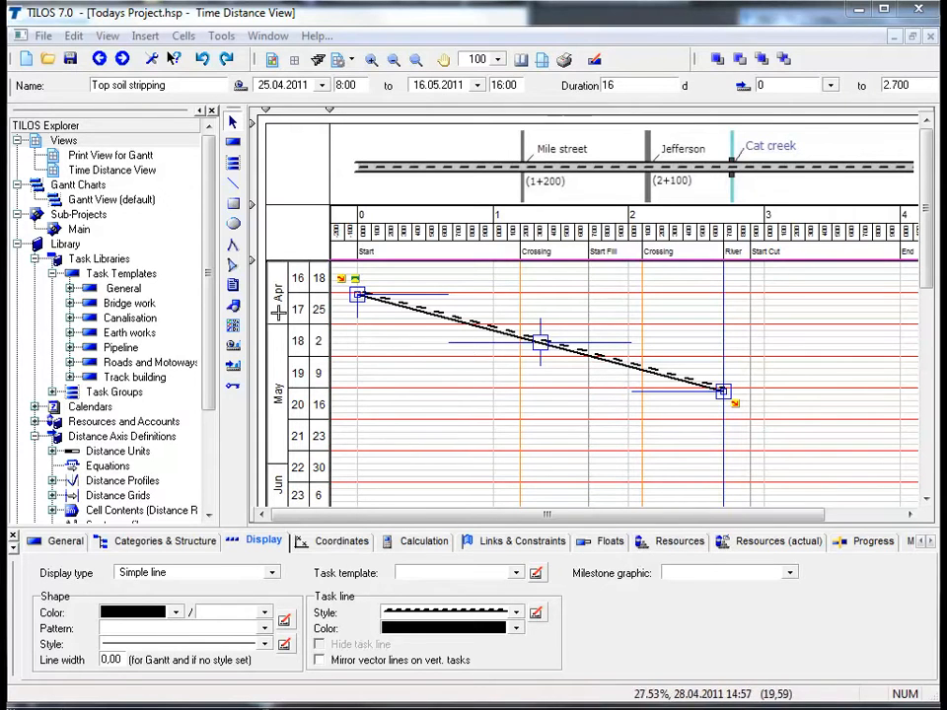
Place a free multiline text box below the task line and change its text to "Today"
{"action": "left_click", "coordinate": [233, 286]}
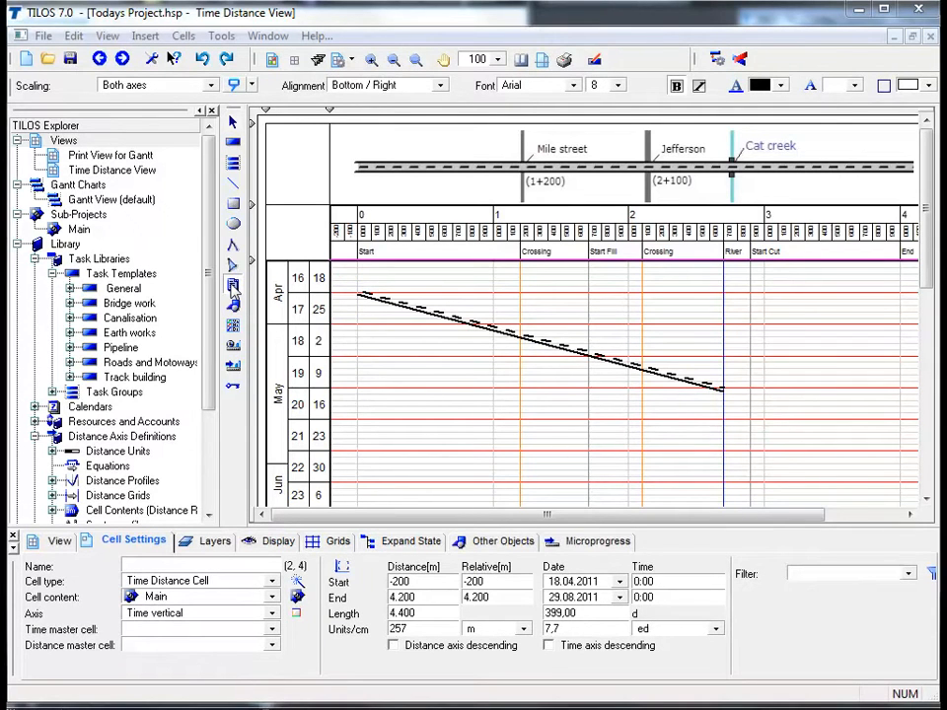
{"action": "left_click_drag", "start_coordinate": [452, 361], "coordinate": [520, 378]}
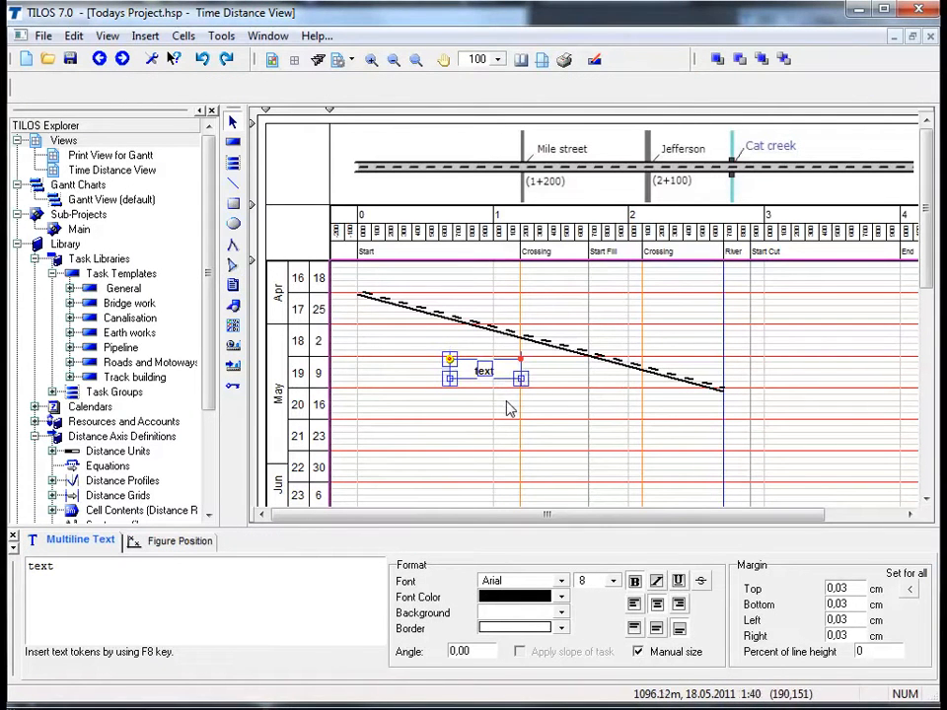
{"action": "left_click", "coordinate": [88, 569]}
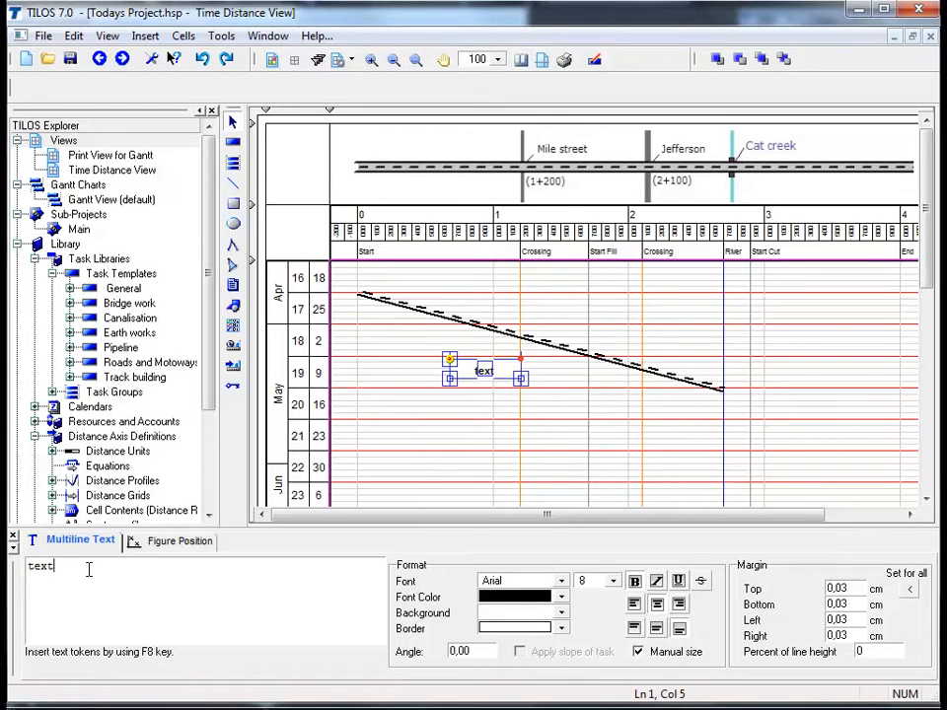
{"action": "key", "text": "BackSpace"}
{"action": "key", "text": "BackSpace"}
{"action": "key", "text": "BackSpace"}
{"action": "key", "text": "BackSpace"}
{"action": "type", "text": "Today"}
{"action": "left_click", "coordinate": [498, 424]}
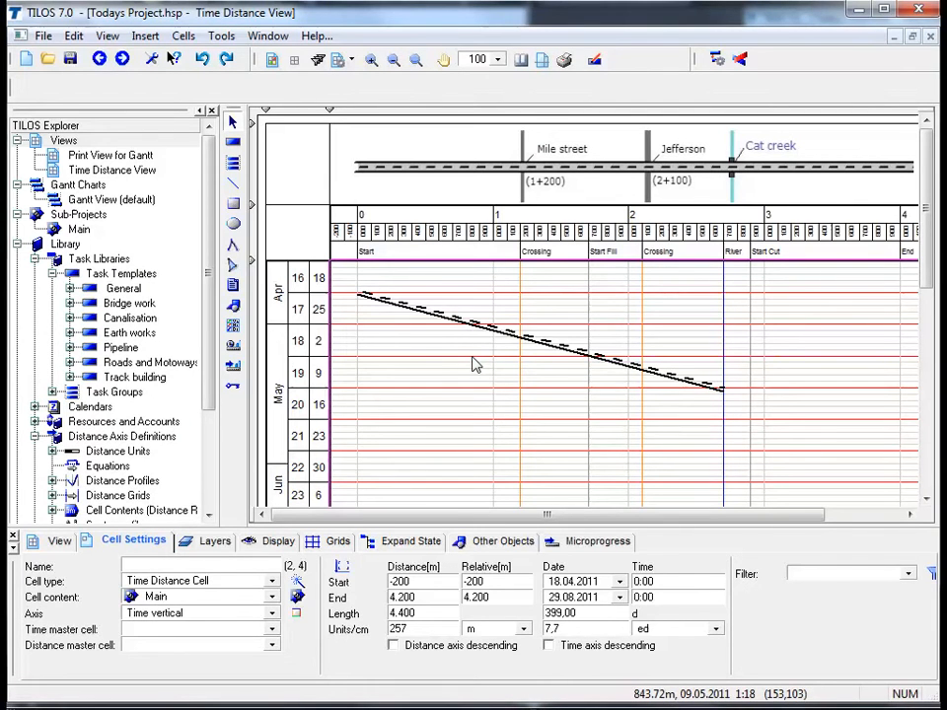
Start a task annotation for Top soil stripping with pinpoint Centre, the task's slope applied and box position BC
{"action": "left_click", "coordinate": [537, 340]}
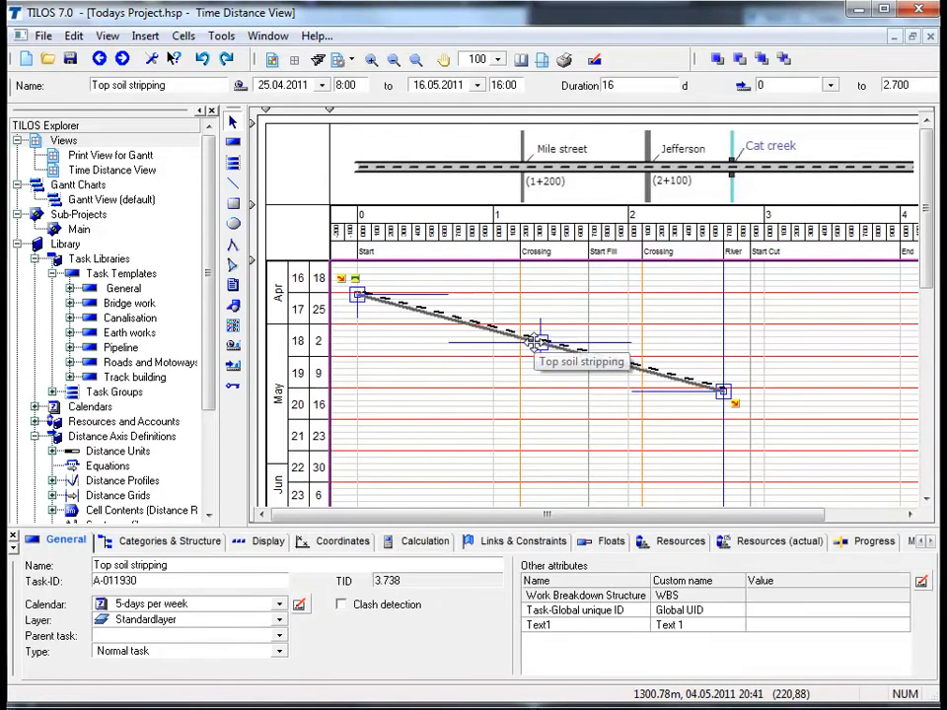
{"action": "right_click", "coordinate": [539, 341]}
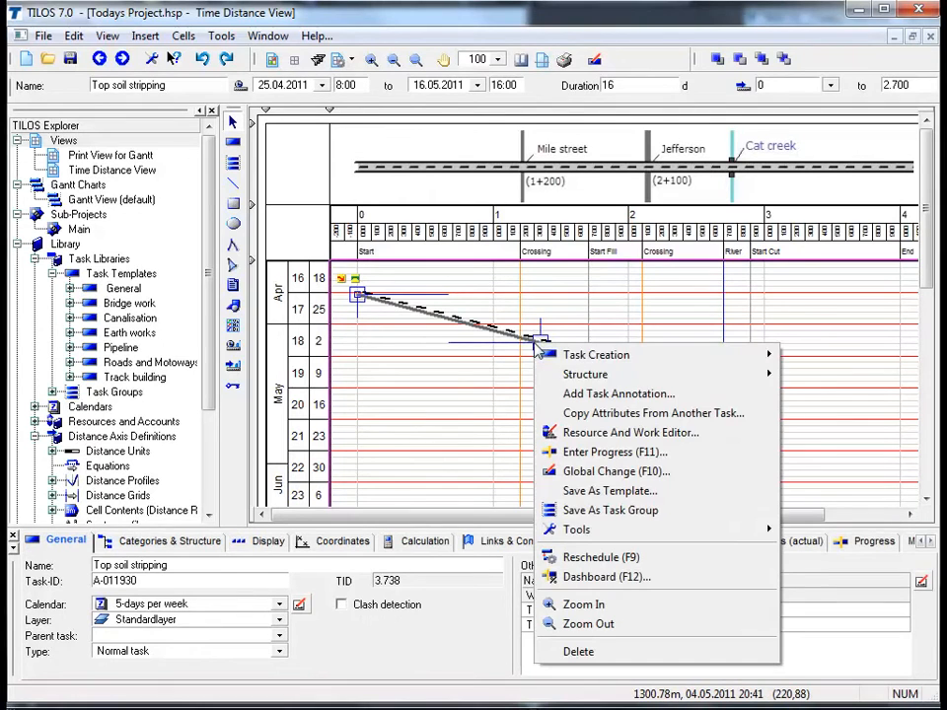
{"action": "left_click", "coordinate": [577, 395]}
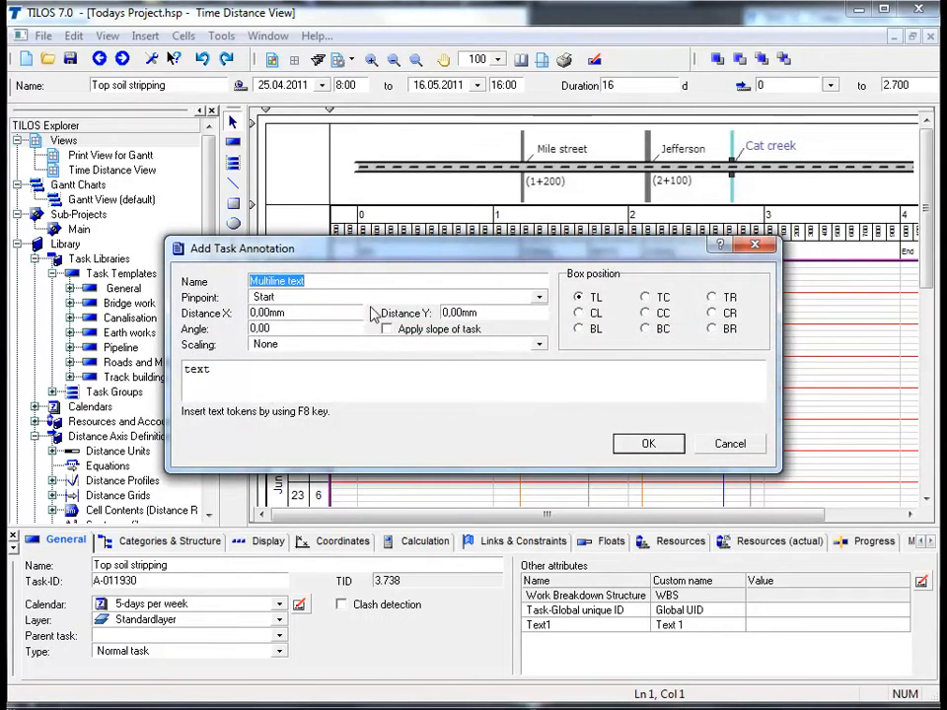
{"action": "left_click", "coordinate": [539, 301]}
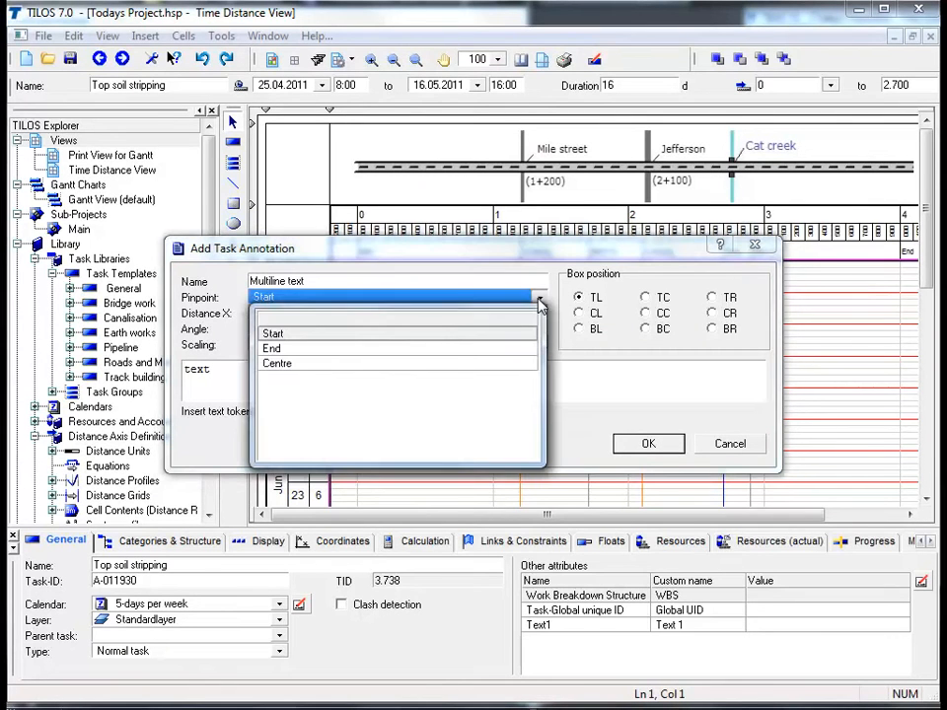
{"action": "left_click", "coordinate": [375, 365]}
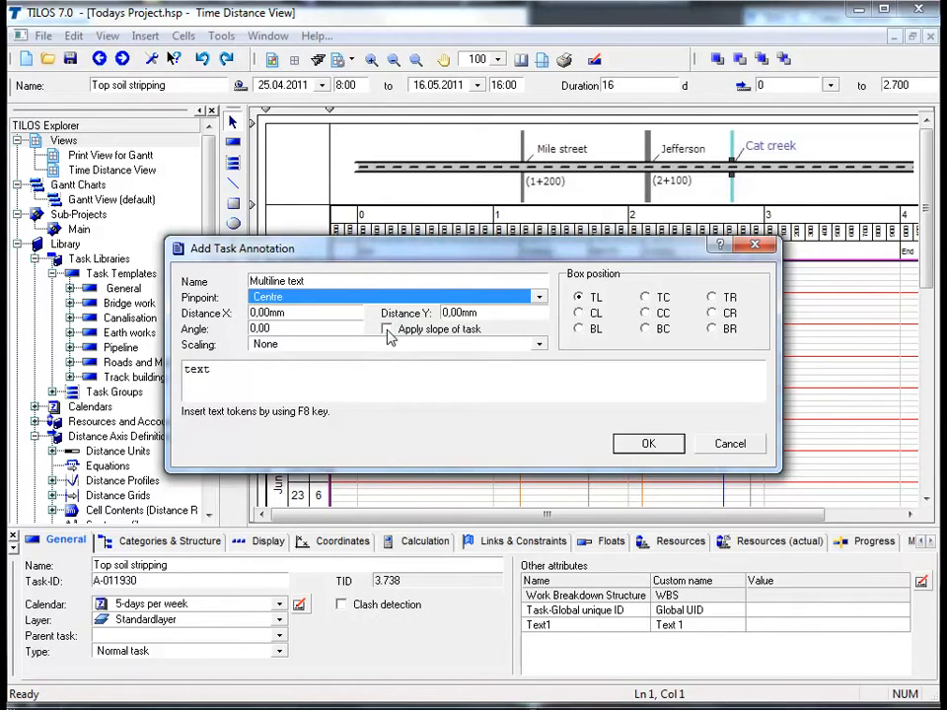
{"action": "left_click", "coordinate": [387, 329]}
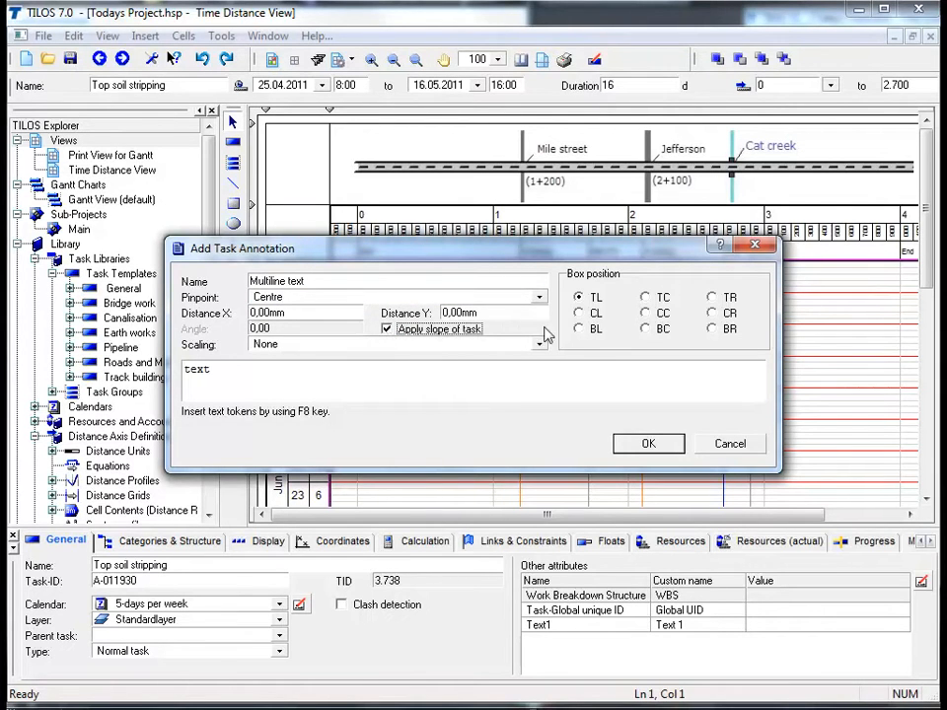
{"action": "left_click", "coordinate": [646, 329]}
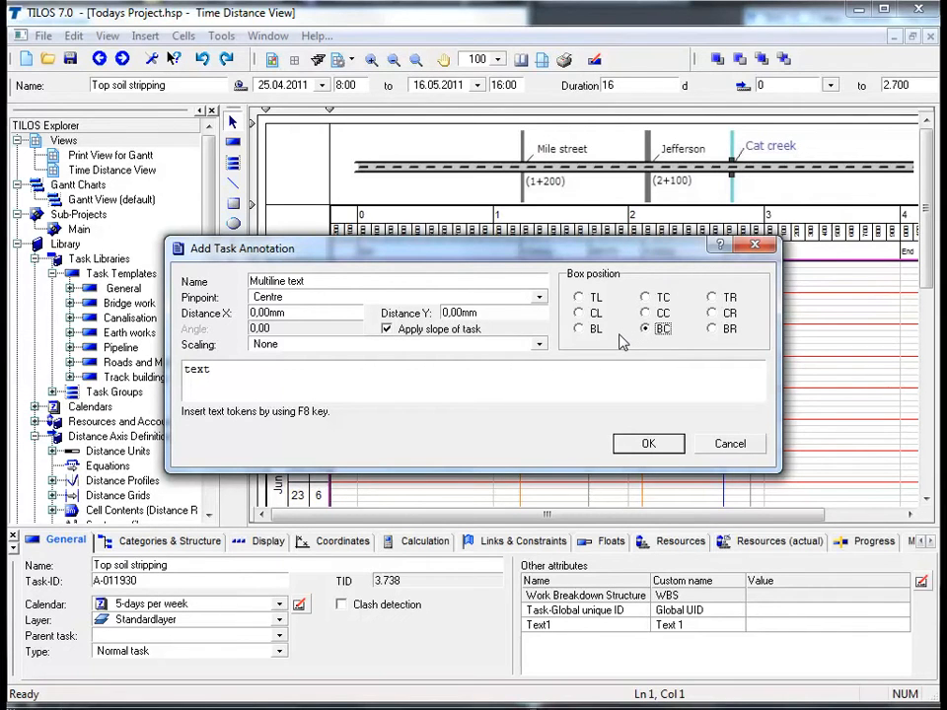
Replace the default annotation text with "Today's Project"
{"action": "key", "text": "Tab"}
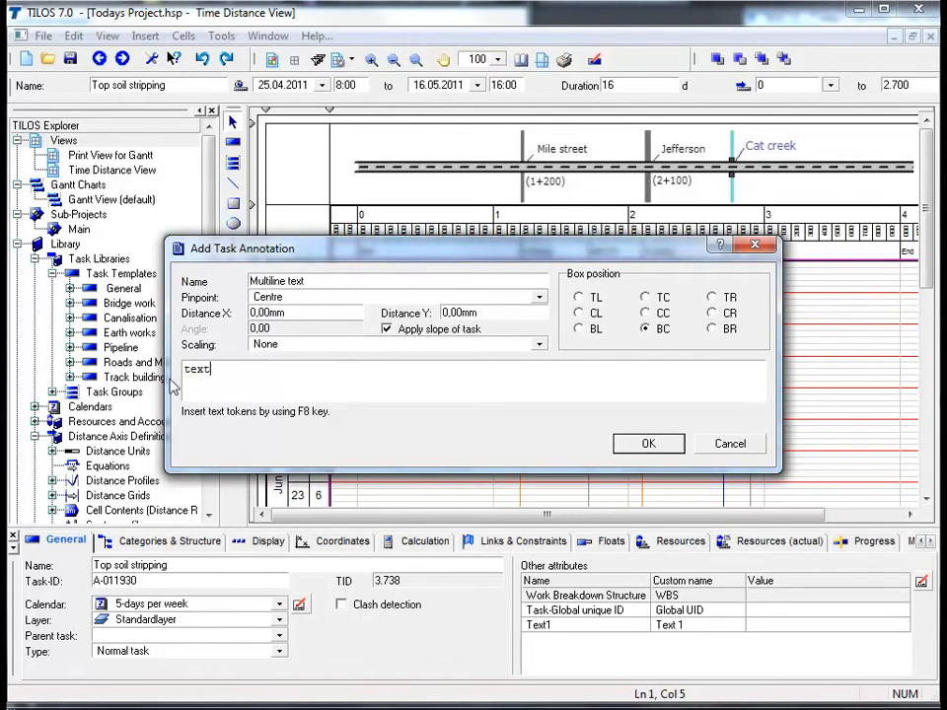
{"action": "key", "text": "BackSpace"}
{"action": "key", "text": "BackSpace"}
{"action": "key", "text": "BackSpace"}
{"action": "key", "text": "BackSpace"}
{"action": "type", "text": "Today's Project"}
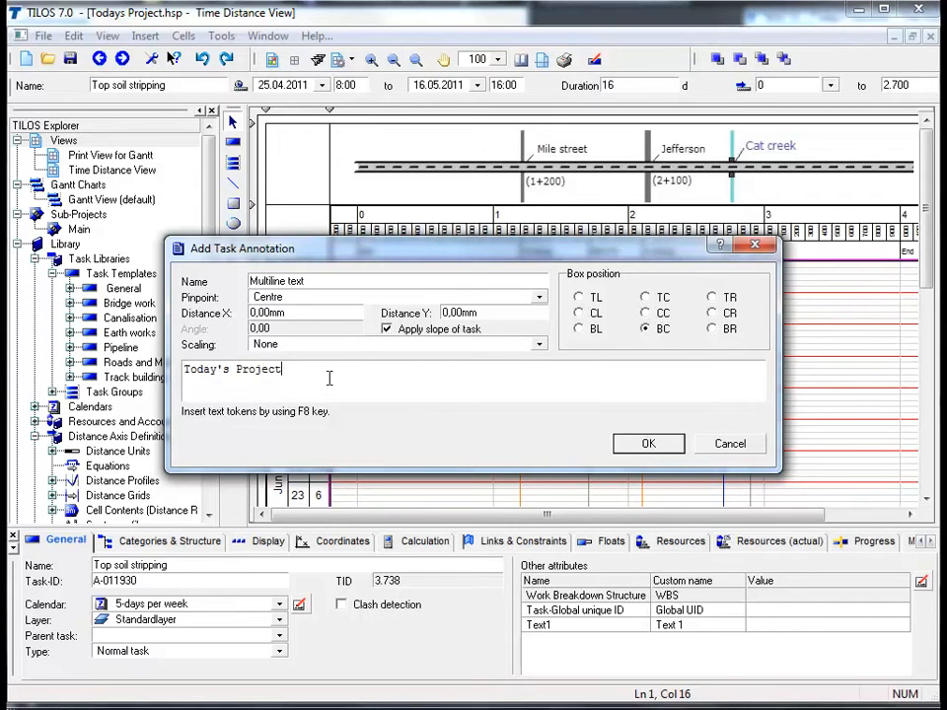
Clear the annotation text and insert the general Name token instead
{"action": "mouse_move", "coordinate": [323, 374]}
{"action": "left_mouse_down"}
{"action": "mouse_move", "coordinate": [183, 374]}
{"action": "mouse_move", "coordinate": [193, 379]}
{"action": "left_mouse_up"}
{"action": "key", "text": "Delete"}
{"action": "key", "text": "F8"}
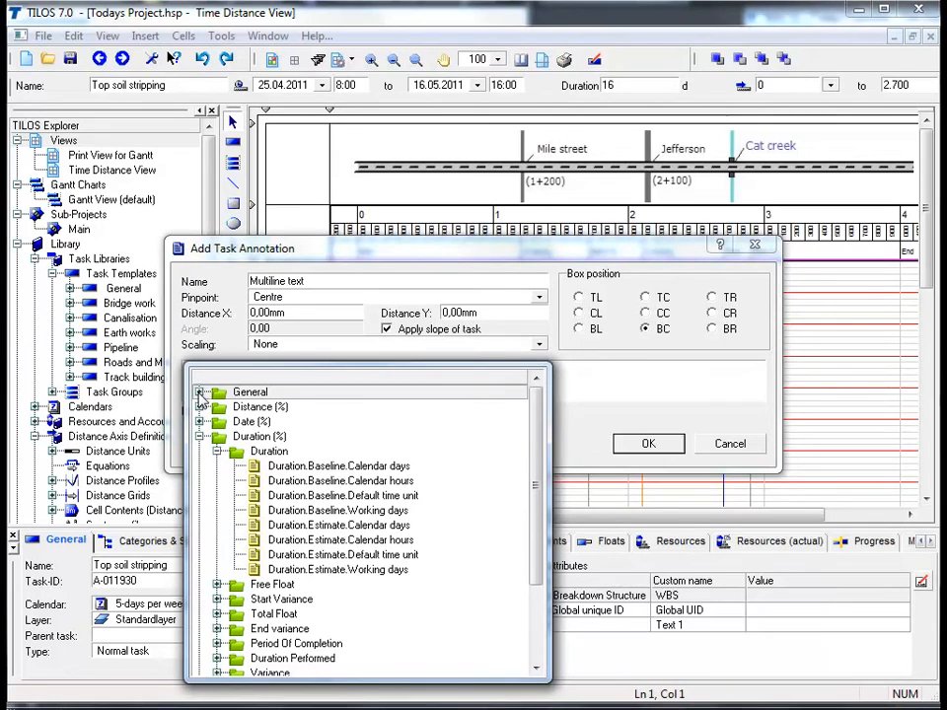
{"action": "left_click", "coordinate": [199, 393]}
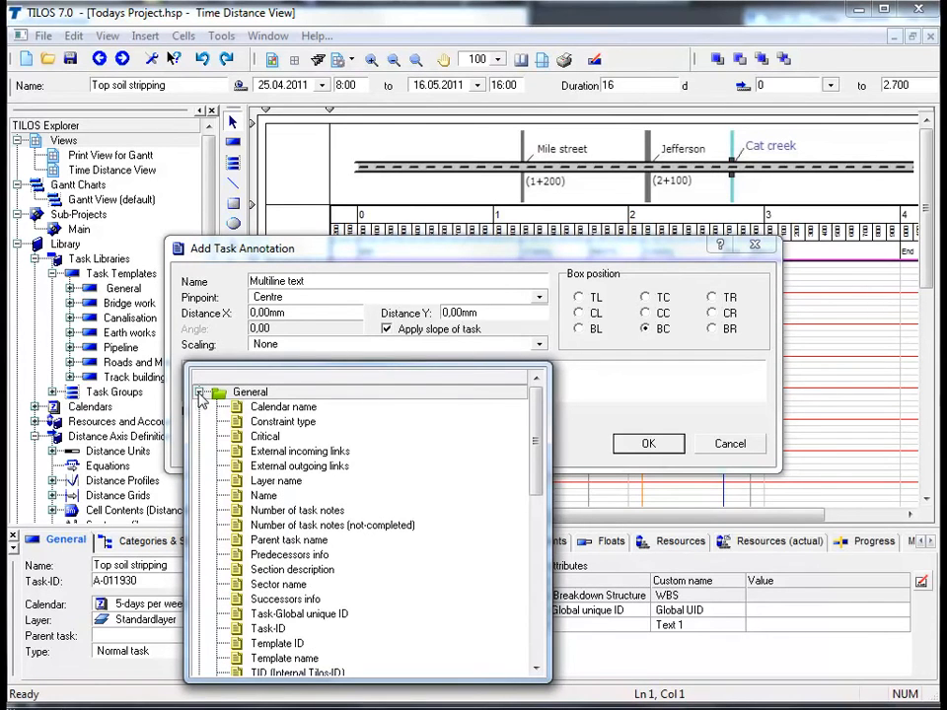
{"action": "double_click", "coordinate": [240, 497]}
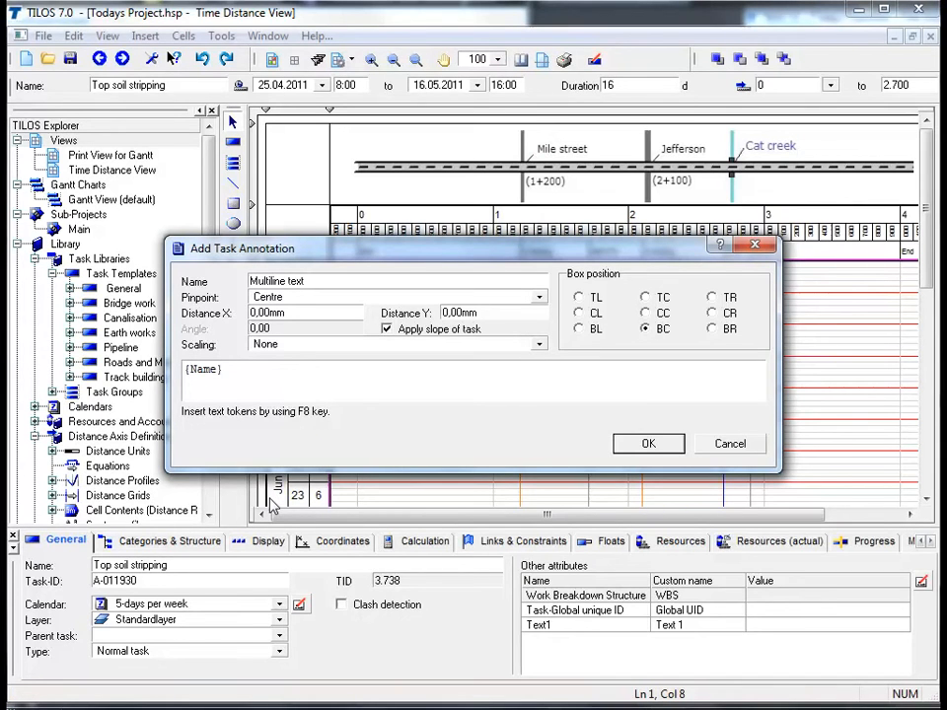
Append the Duration.Estimate.Default time unit token to the annotation, confirm it and deselect the annotation
{"action": "key", "text": "F8"}
{"action": "left_click", "coordinate": [244, 392]}
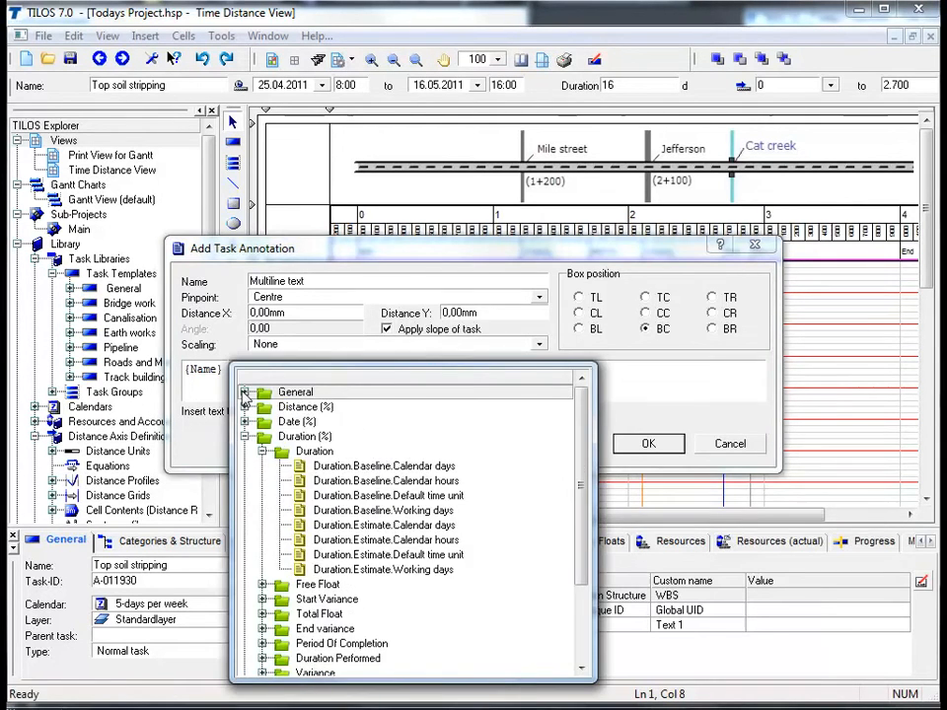
{"action": "double_click", "coordinate": [435, 555]}
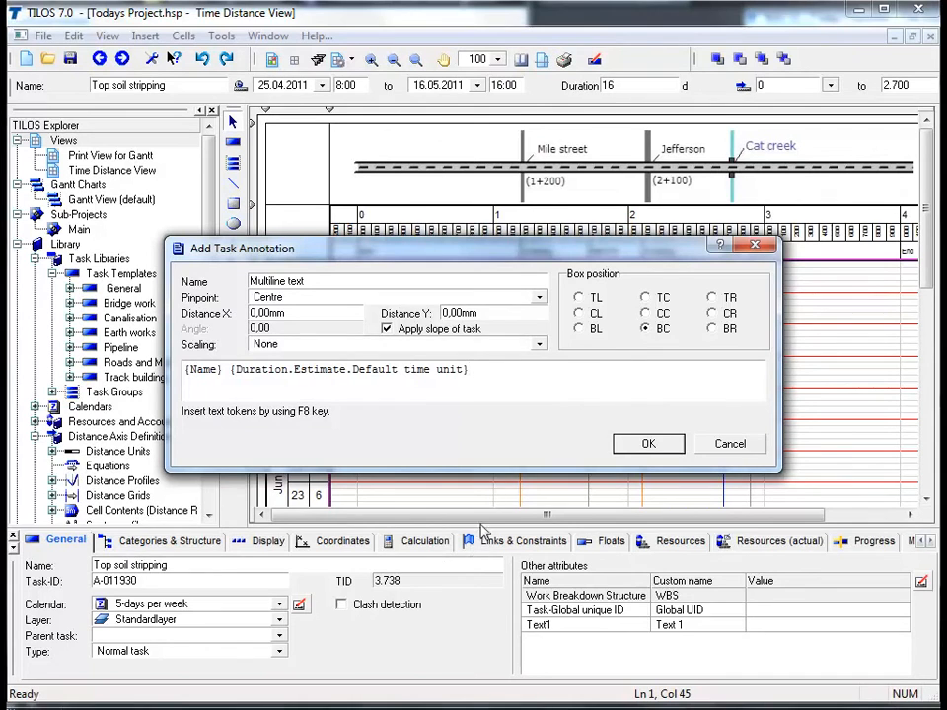
{"action": "left_click", "coordinate": [645, 443]}
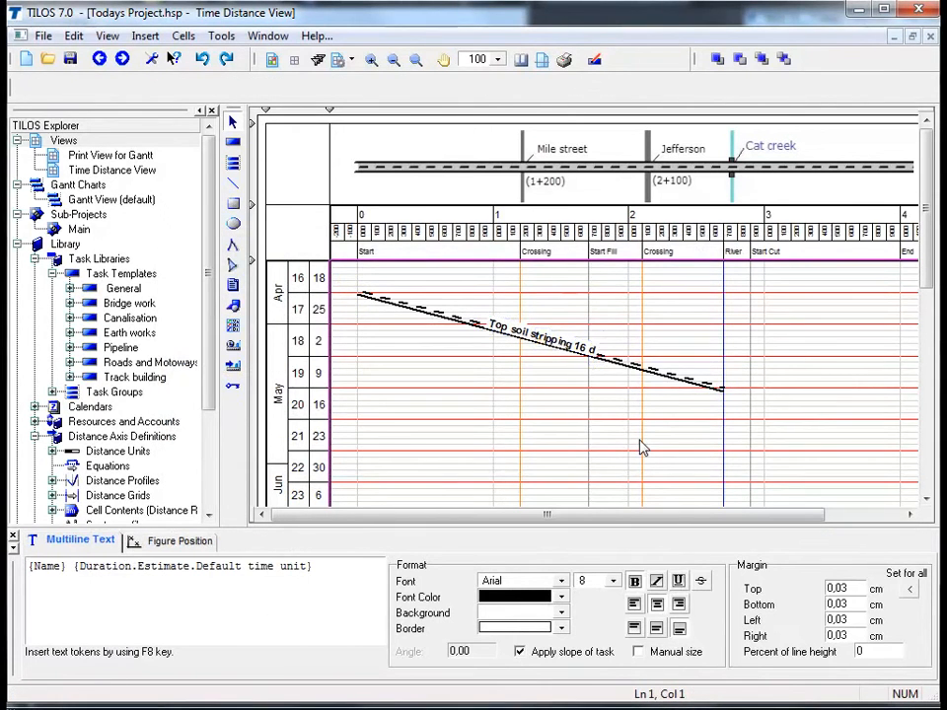
{"action": "left_click", "coordinate": [641, 449]}
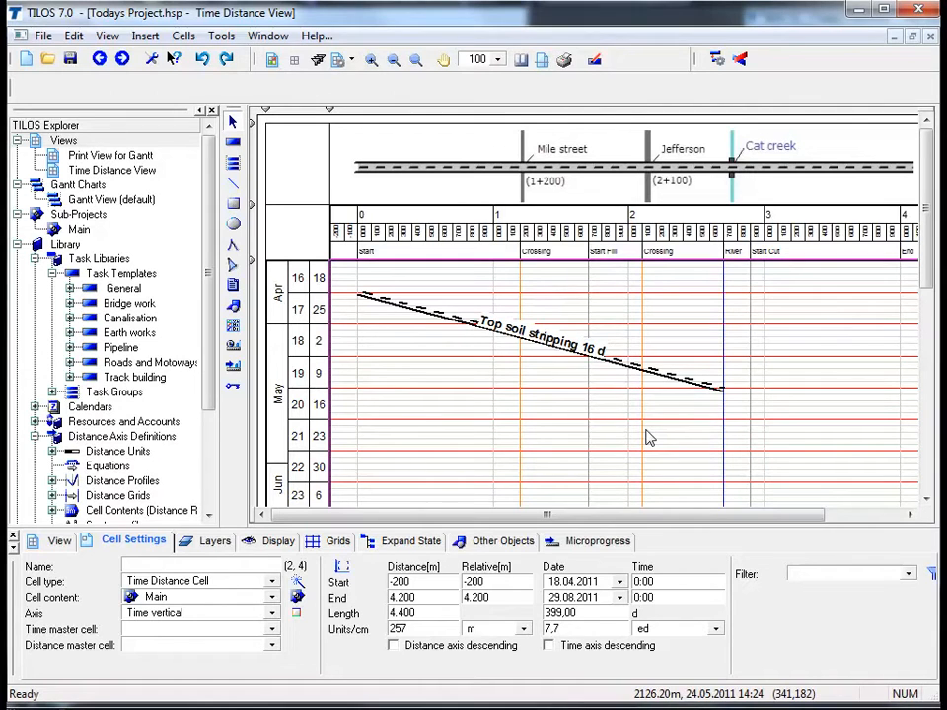
Set the Top soil stripping task to calculate its work rate and enter a quantity of 27000 m2
{"action": "left_click", "coordinate": [624, 366]}
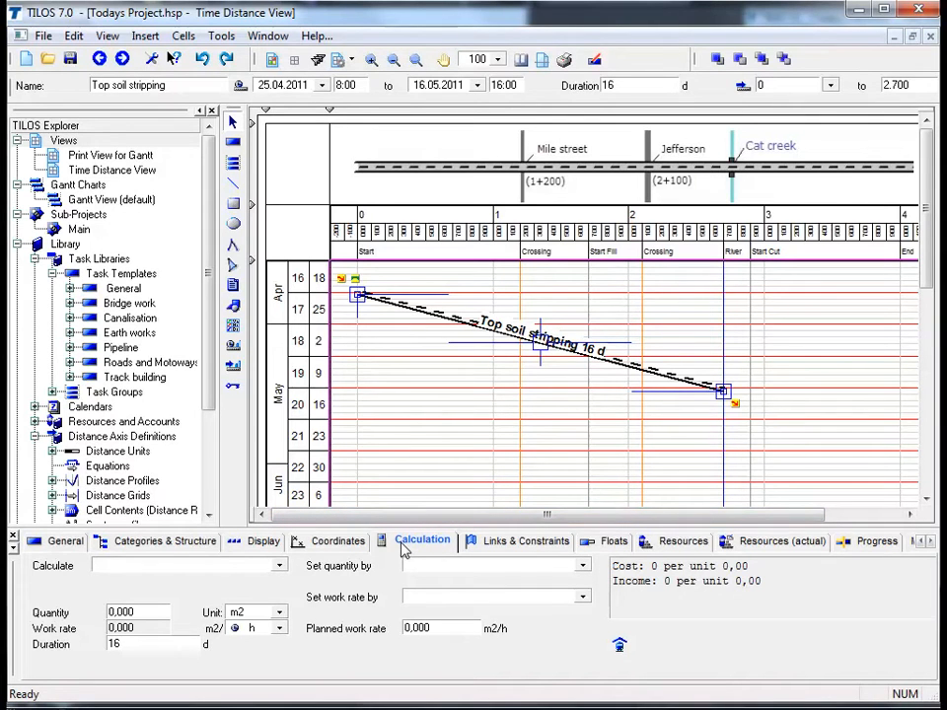
{"action": "left_click", "coordinate": [280, 568]}
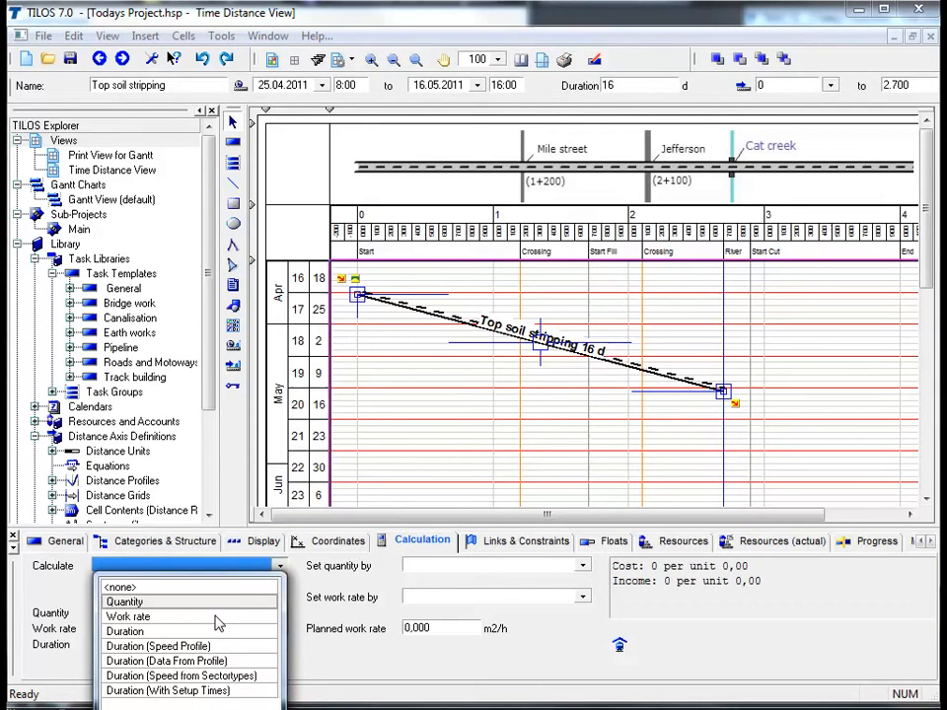
{"action": "left_click", "coordinate": [158, 616]}
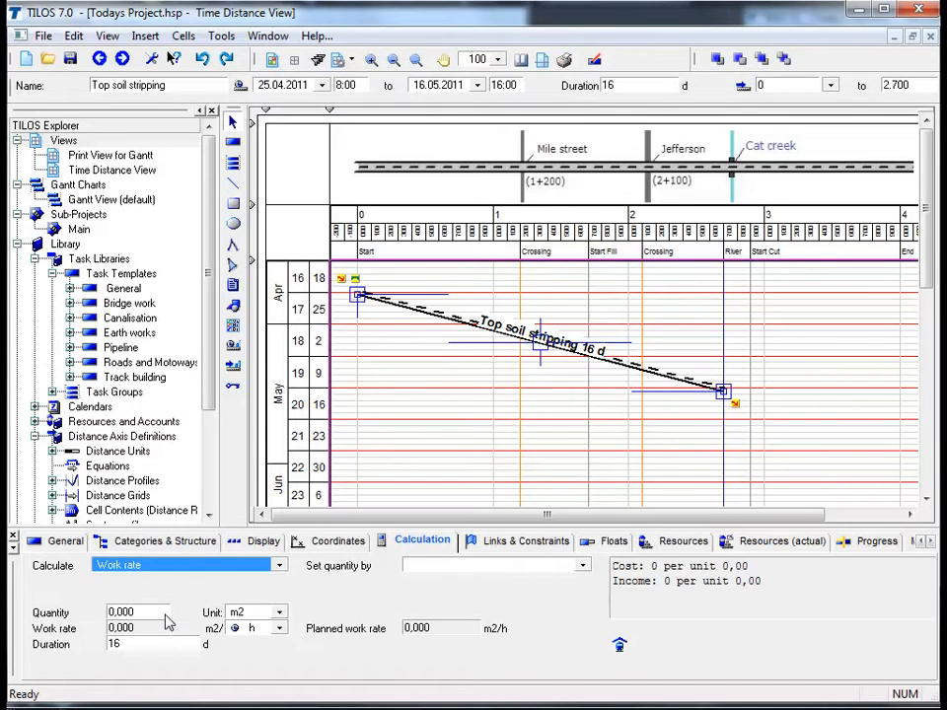
{"action": "left_click", "coordinate": [167, 613]}
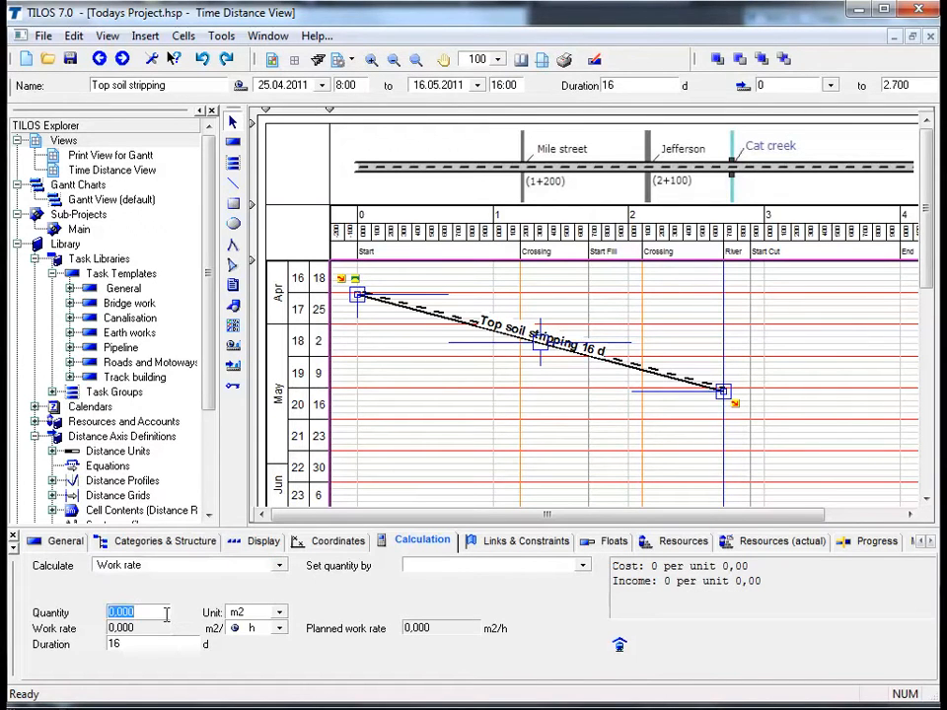
{"action": "type", "text": "27000"}
{"action": "key", "text": "Return"}
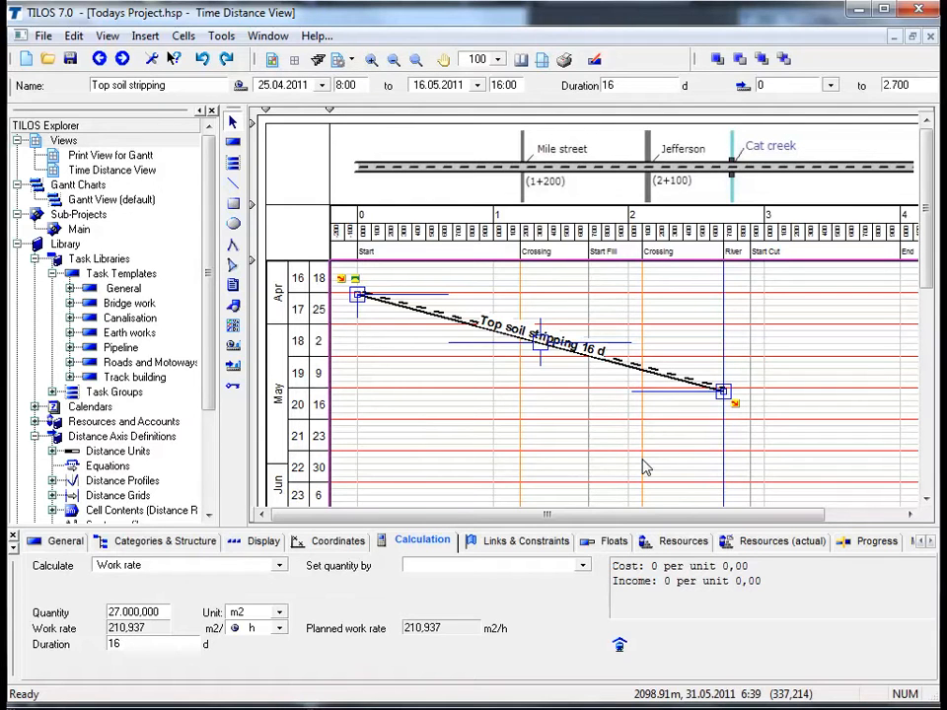
Switch the task's calculation to Duration and set the planned work rate to 240 m2/h
{"action": "left_click", "coordinate": [237, 565]}
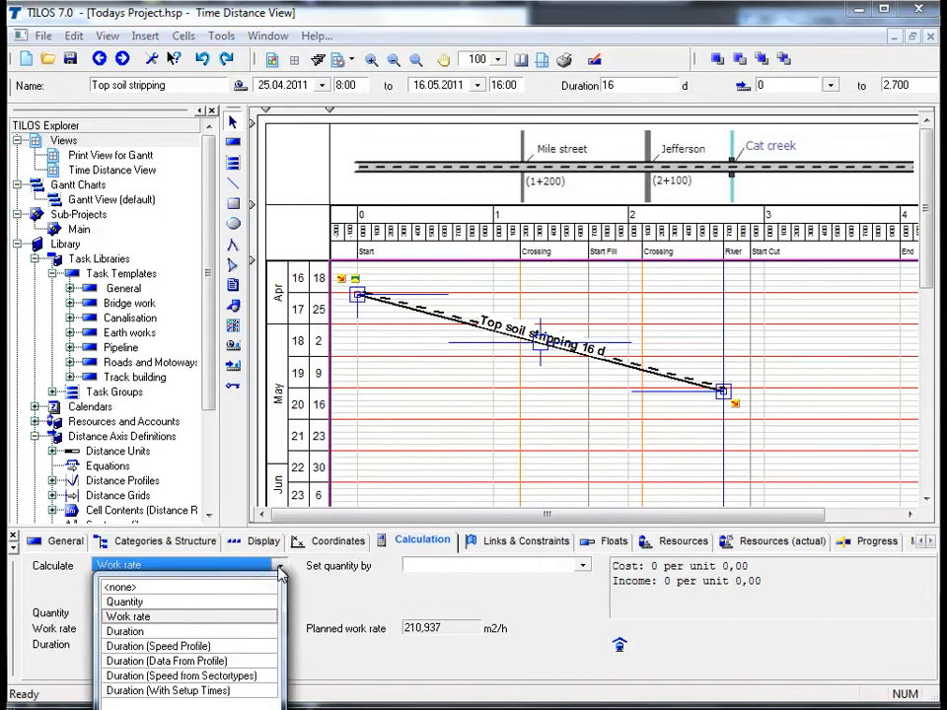
{"action": "left_click", "coordinate": [228, 632]}
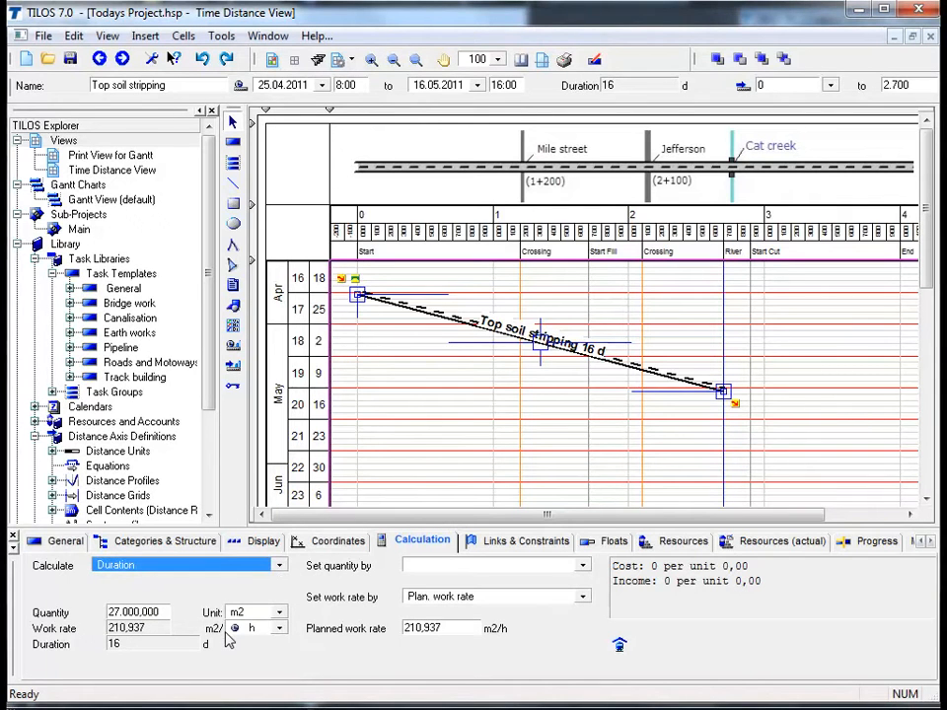
{"action": "left_click", "coordinate": [449, 629]}
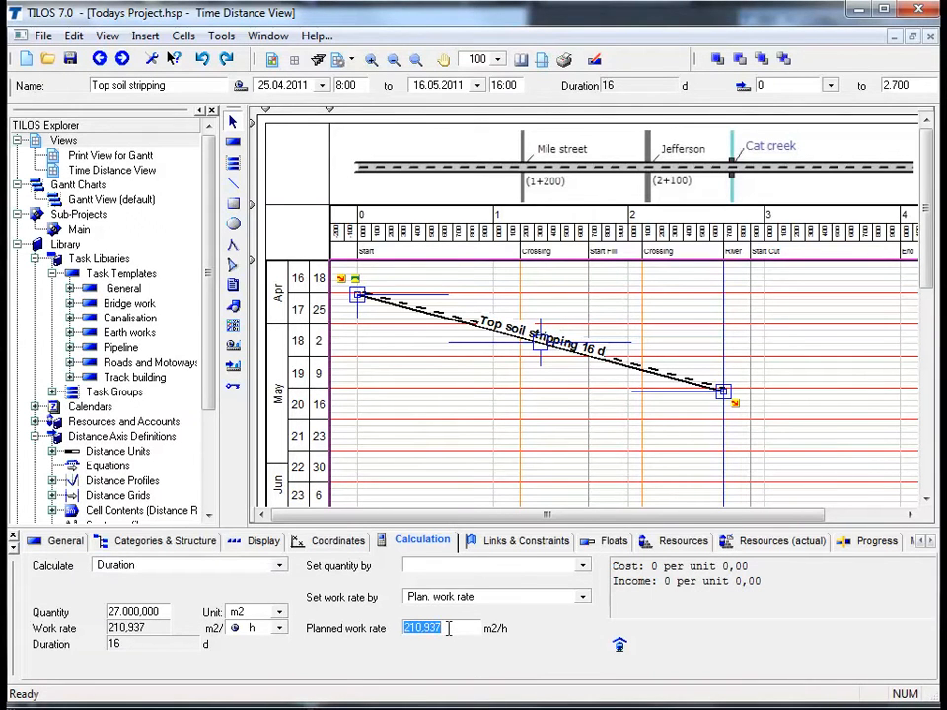
{"action": "type", "text": "240"}
{"action": "key", "text": "Return"}
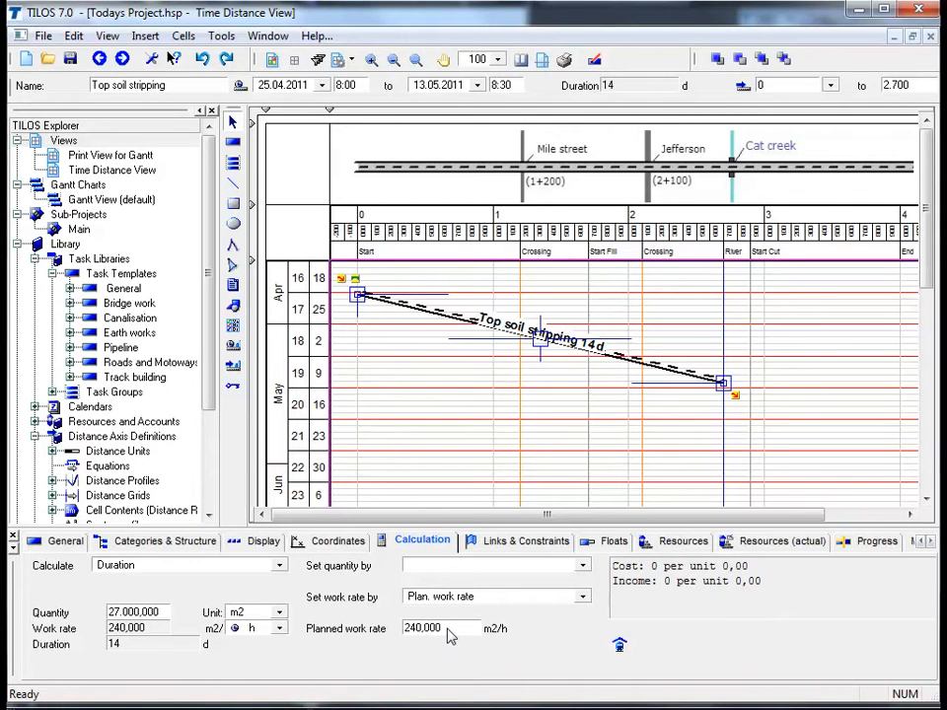
{"action": "double_click", "coordinate": [189, 648]}
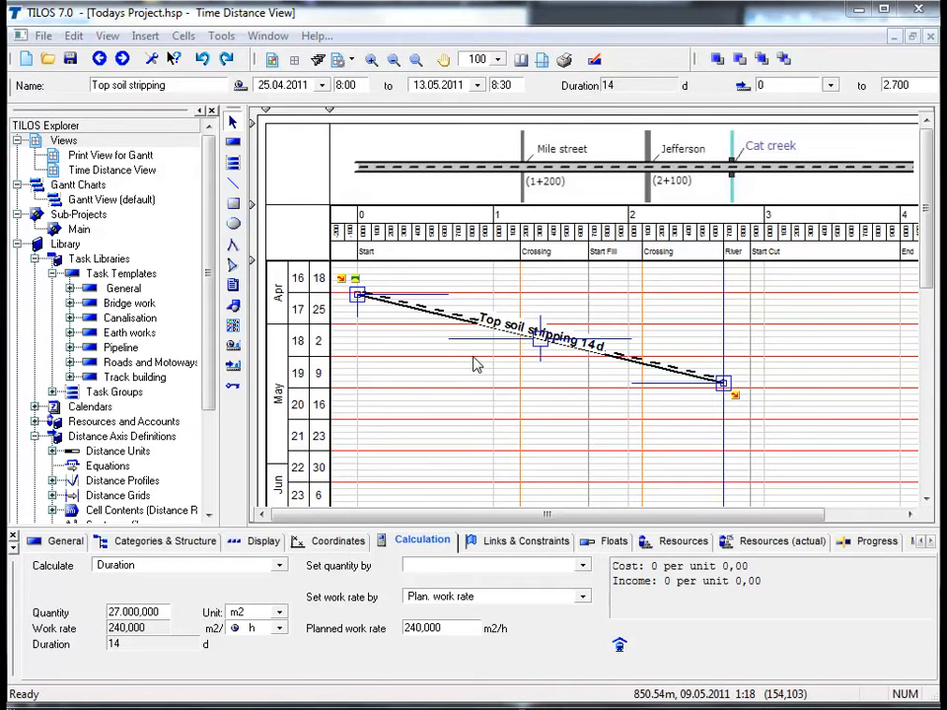
Have the task's quantity set by Task length
{"action": "left_click", "coordinate": [582, 568]}
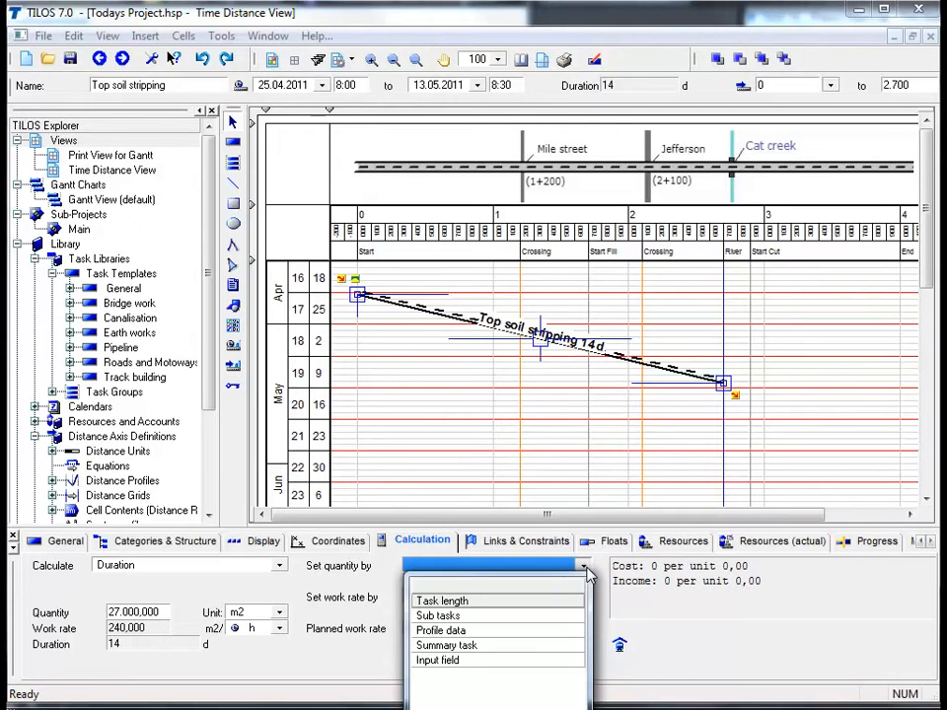
{"action": "left_click", "coordinate": [543, 601]}
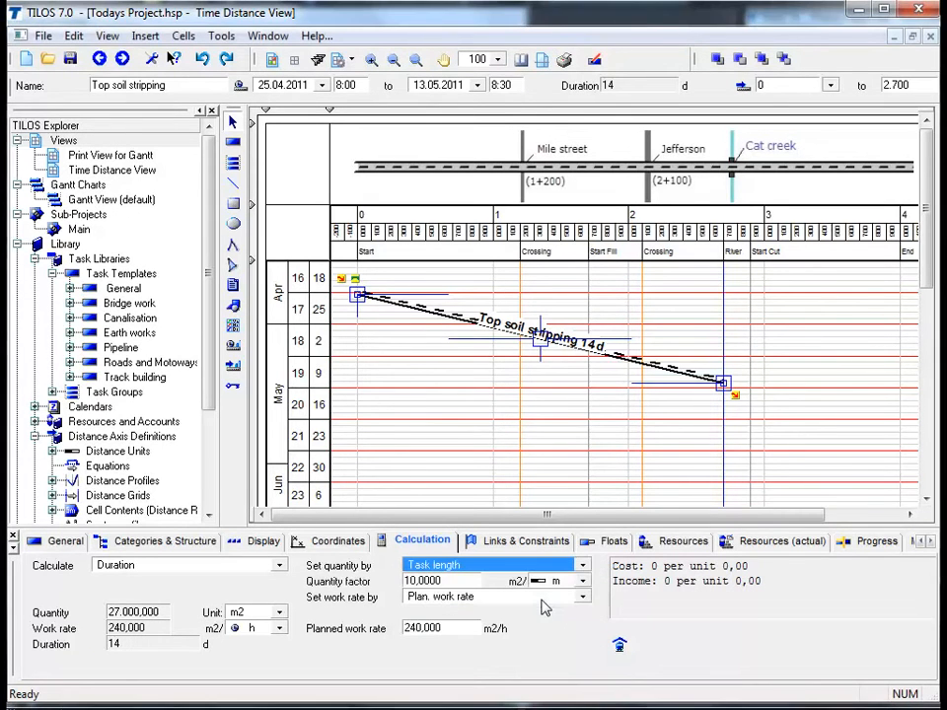
Set the Top soil stripping task's quantity factor to 12 m2 per m
{"action": "left_click", "coordinate": [460, 582]}
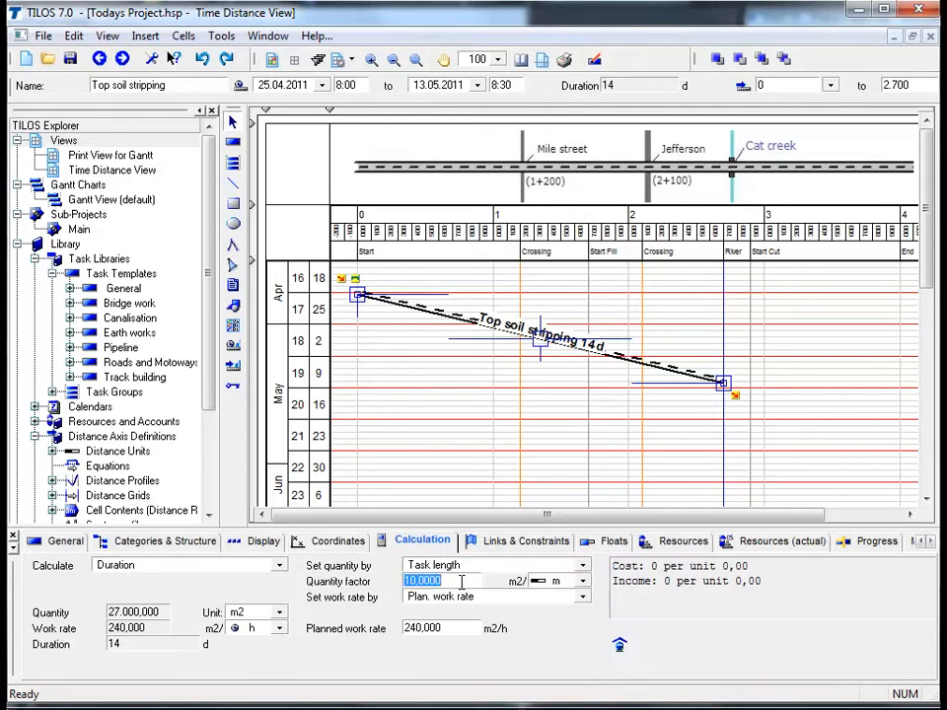
{"action": "type", "text": "12"}
{"action": "key", "text": "Return"}
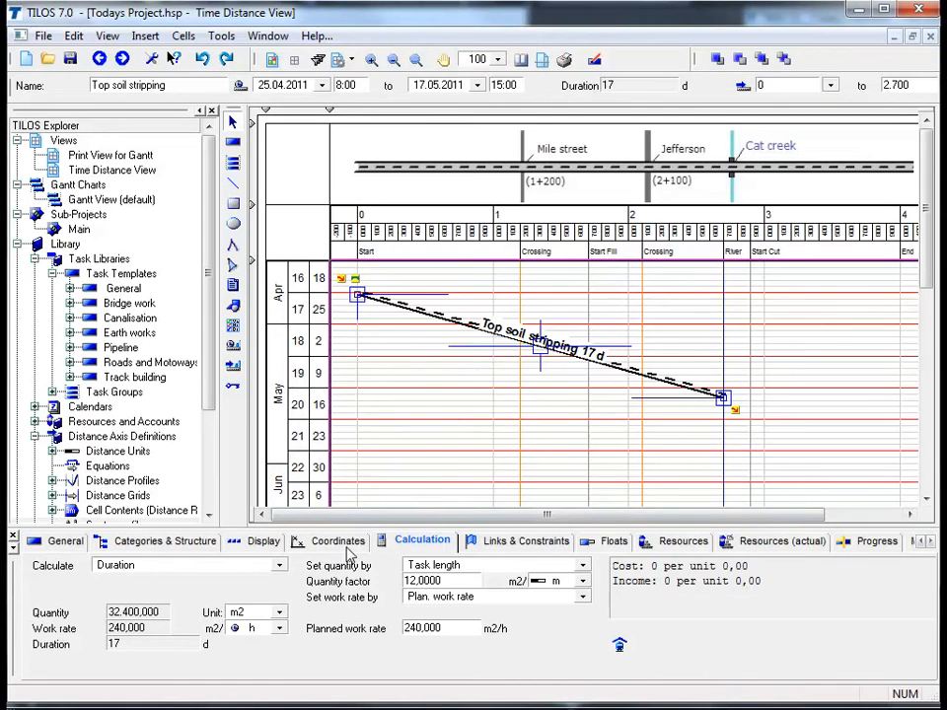
Set the Top soil stripping task's start distance to the Crossing station point at 1.200, and return the start to 0
{"action": "left_click", "coordinate": [347, 554]}
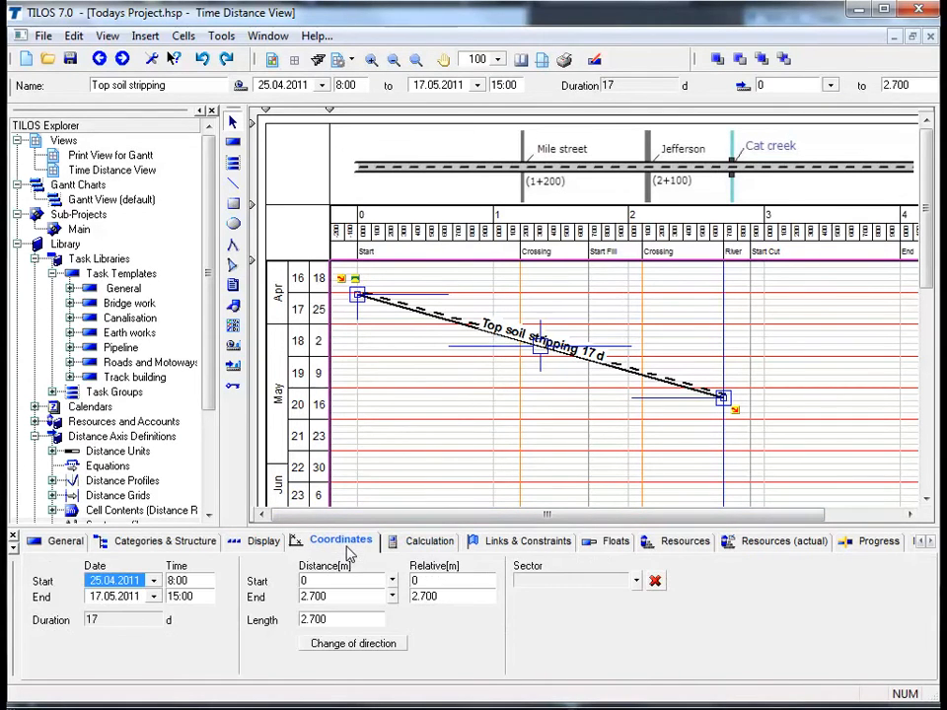
{"action": "left_click", "coordinate": [392, 582]}
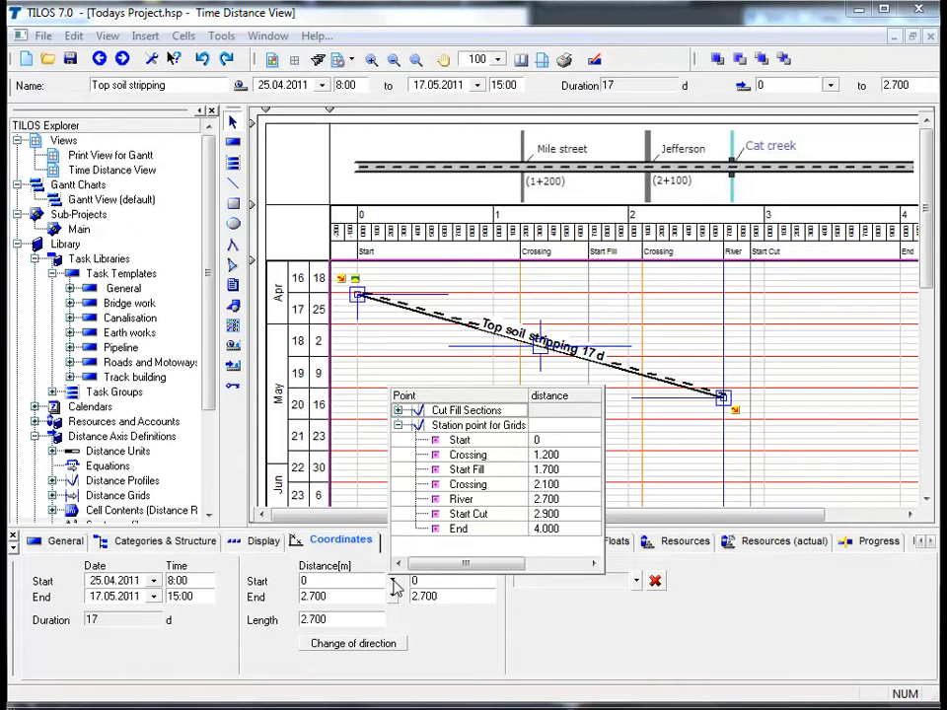
{"action": "left_click", "coordinate": [566, 457]}
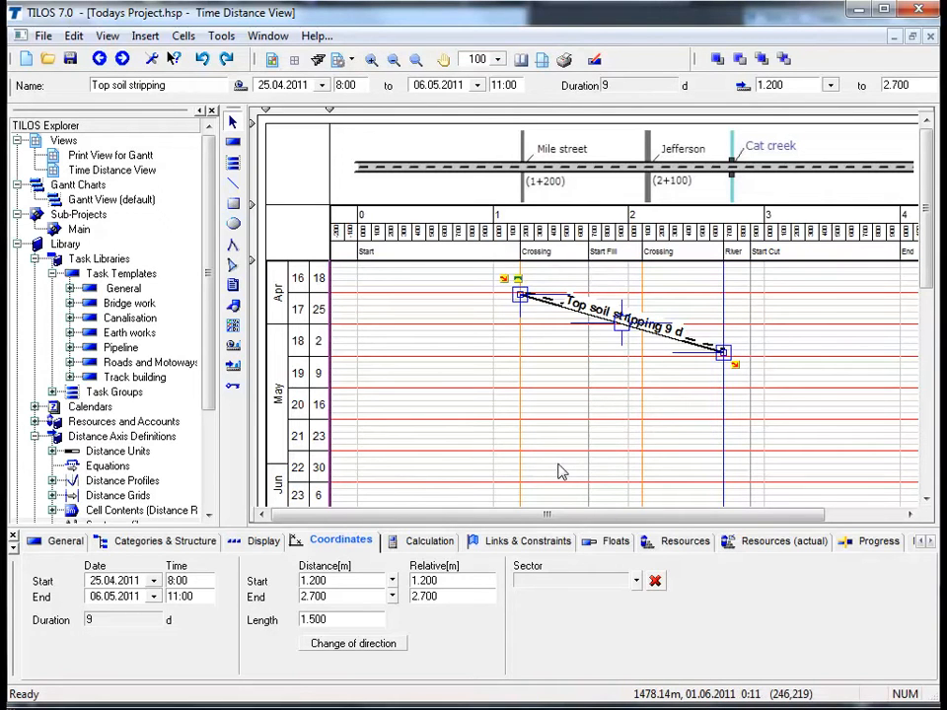
{"action": "left_click_drag", "start_coordinate": [522, 316], "coordinate": [361, 325]}
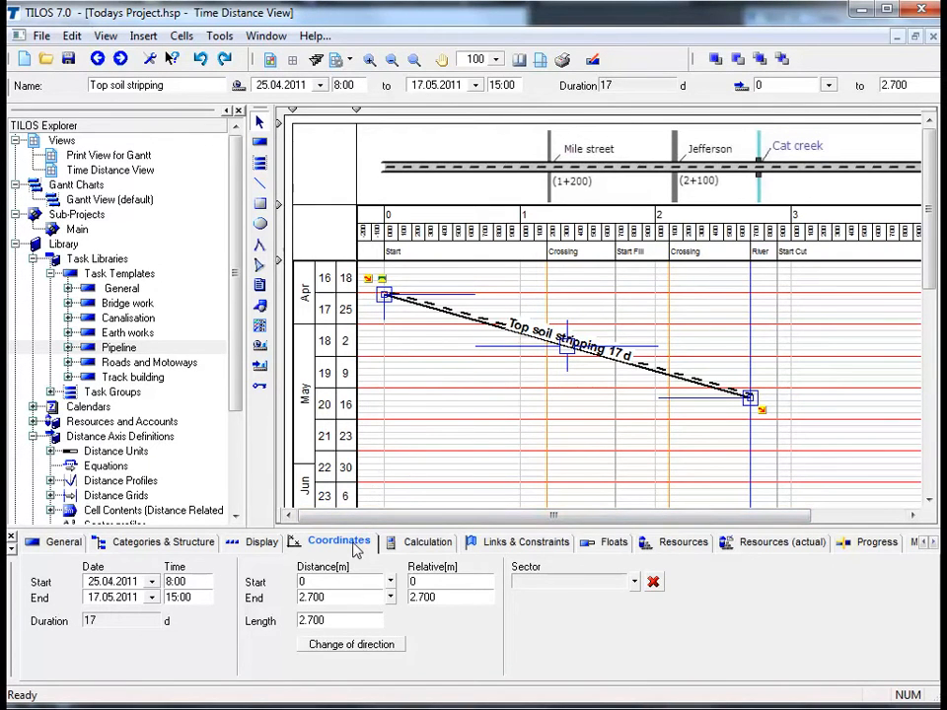
Reverse the Top soil stripping task's direction and save it as a new template named "Top soil stripping today" beneath Earth works
{"action": "left_click", "coordinate": [354, 647]}
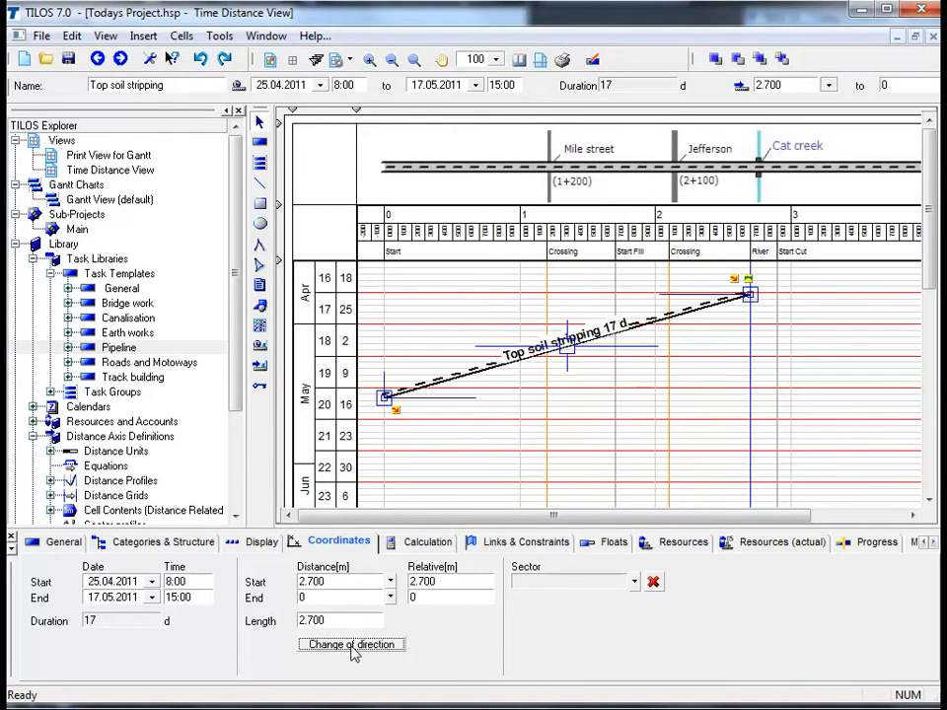
{"action": "right_click", "coordinate": [453, 380]}
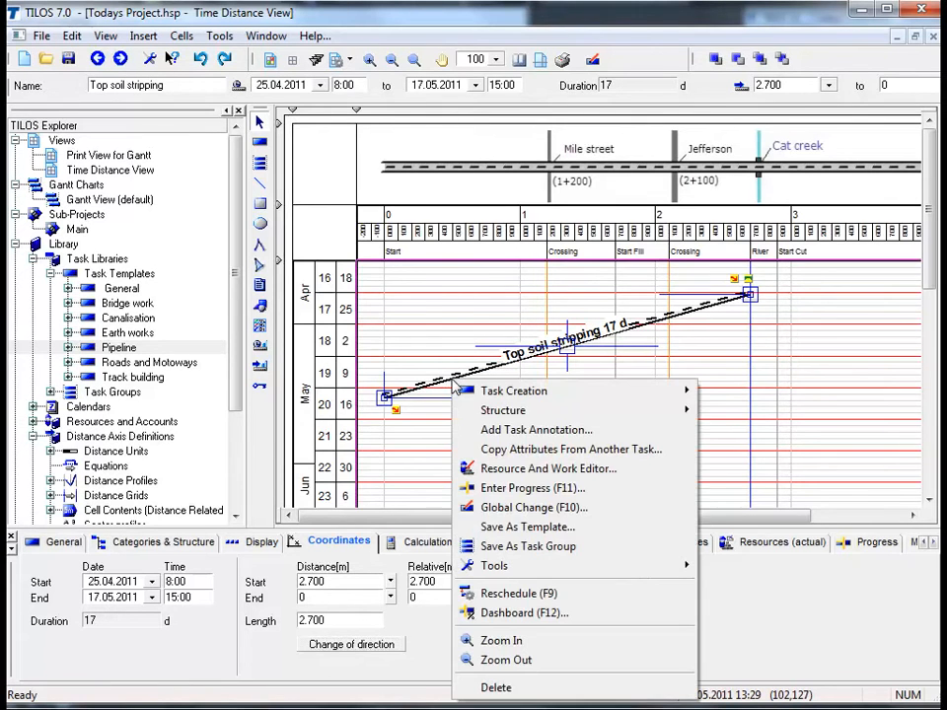
{"action": "left_click", "coordinate": [499, 533]}
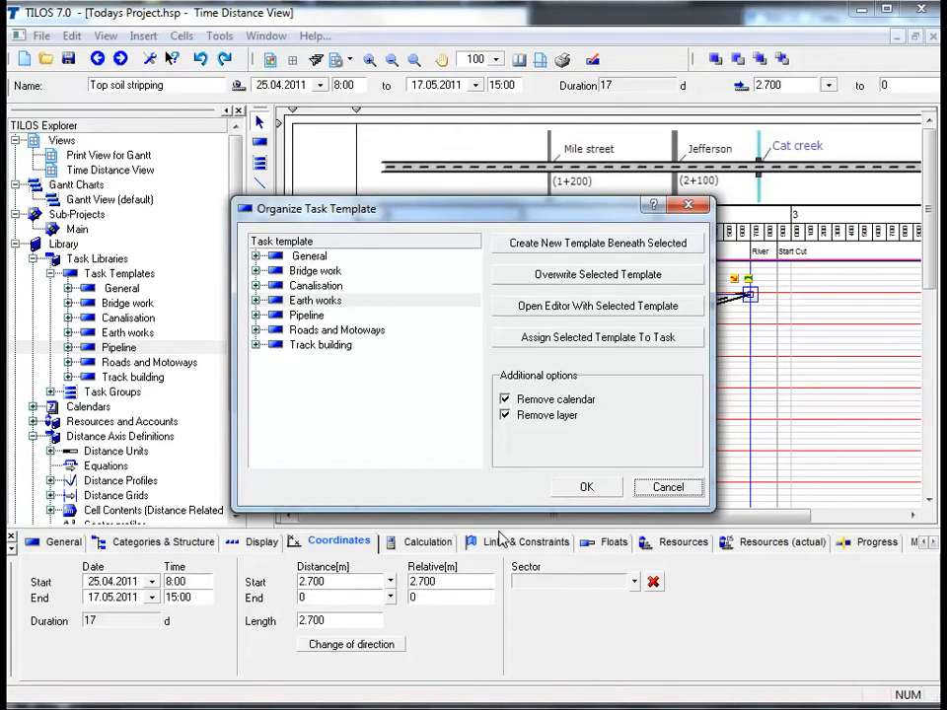
{"action": "left_click", "coordinate": [255, 301]}
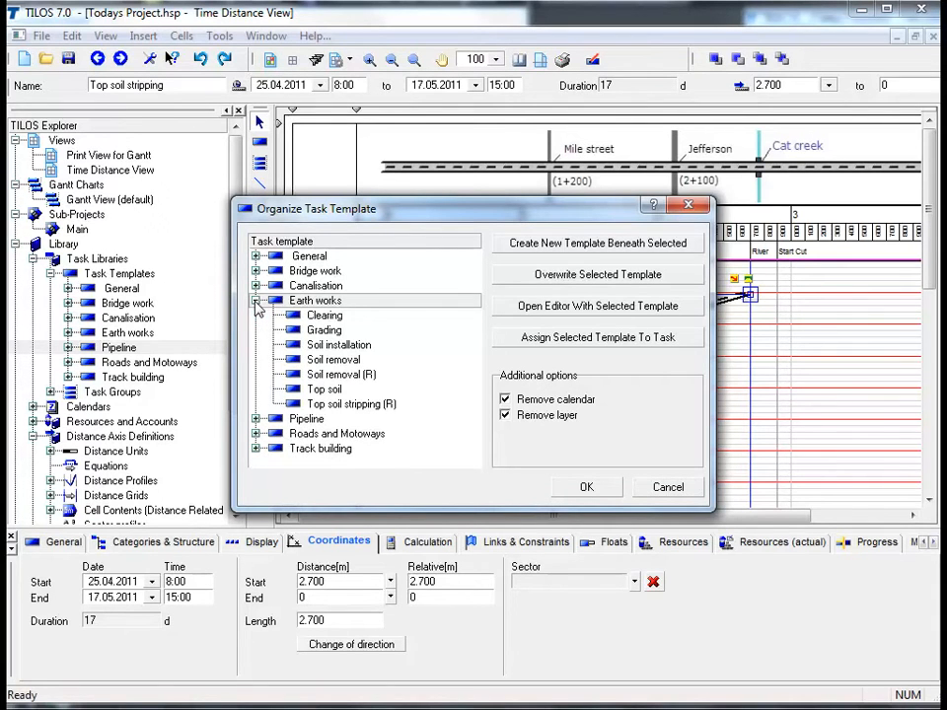
{"action": "left_click", "coordinate": [565, 250]}
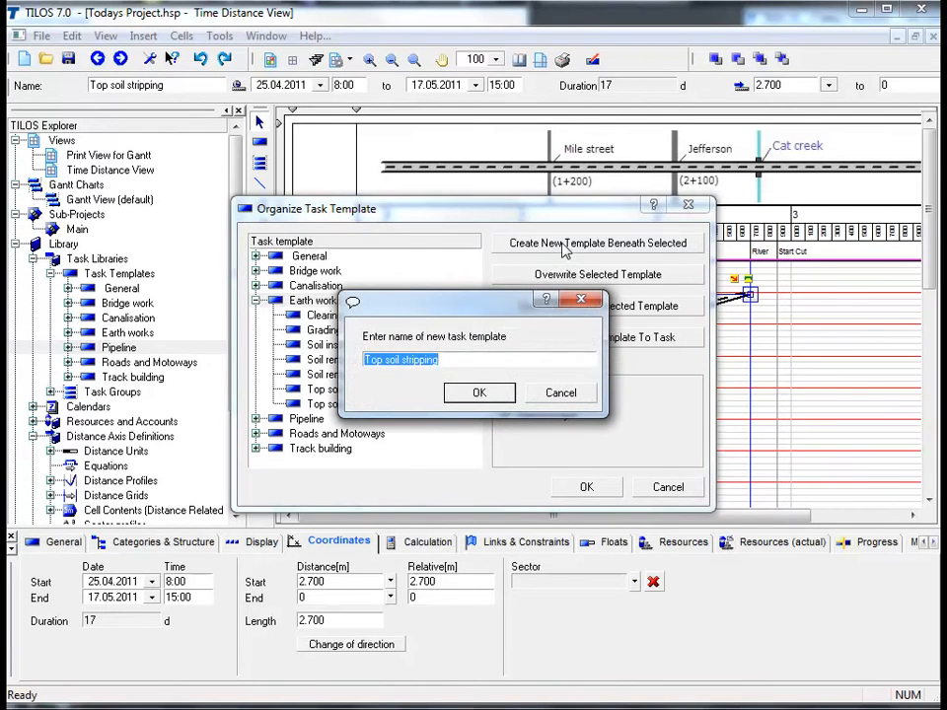
{"action": "left_click", "coordinate": [495, 357]}
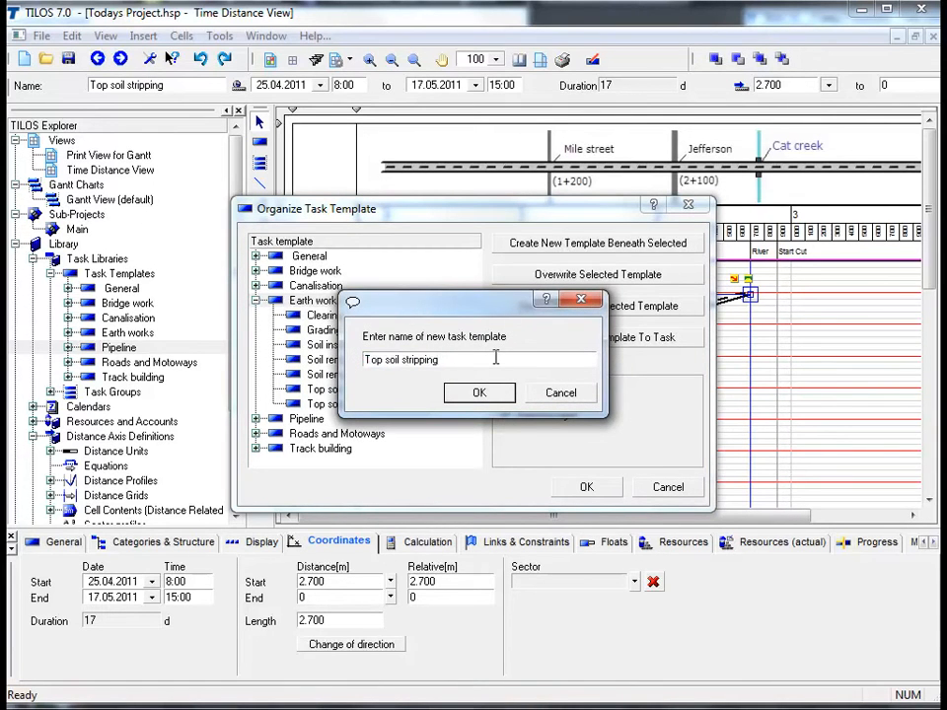
{"action": "type", "text": "today"}
{"action": "left_click", "coordinate": [479, 393]}
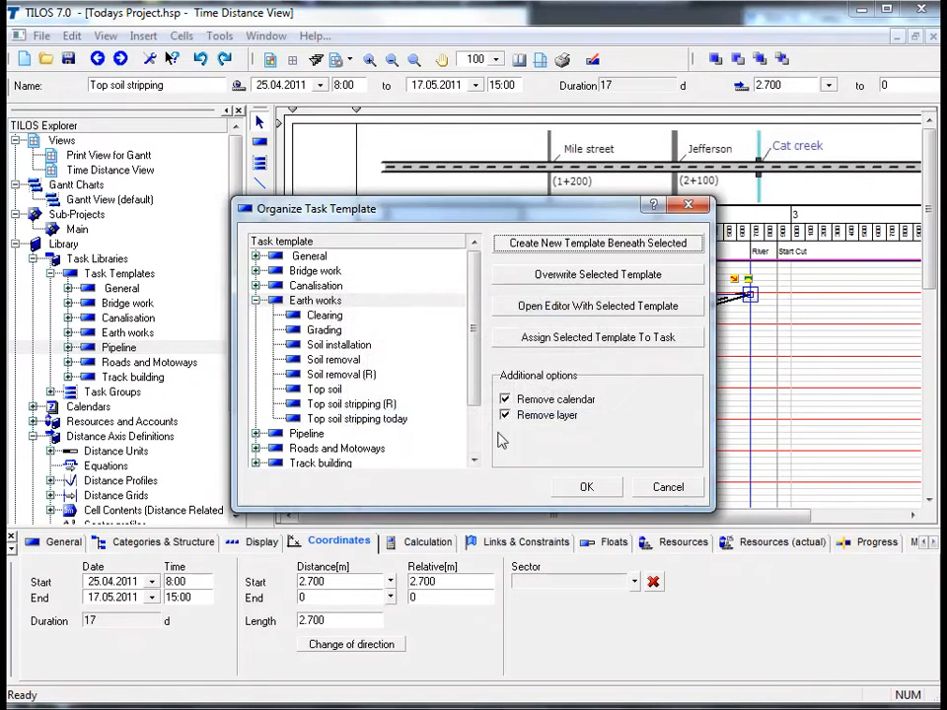
{"action": "left_click", "coordinate": [579, 488]}
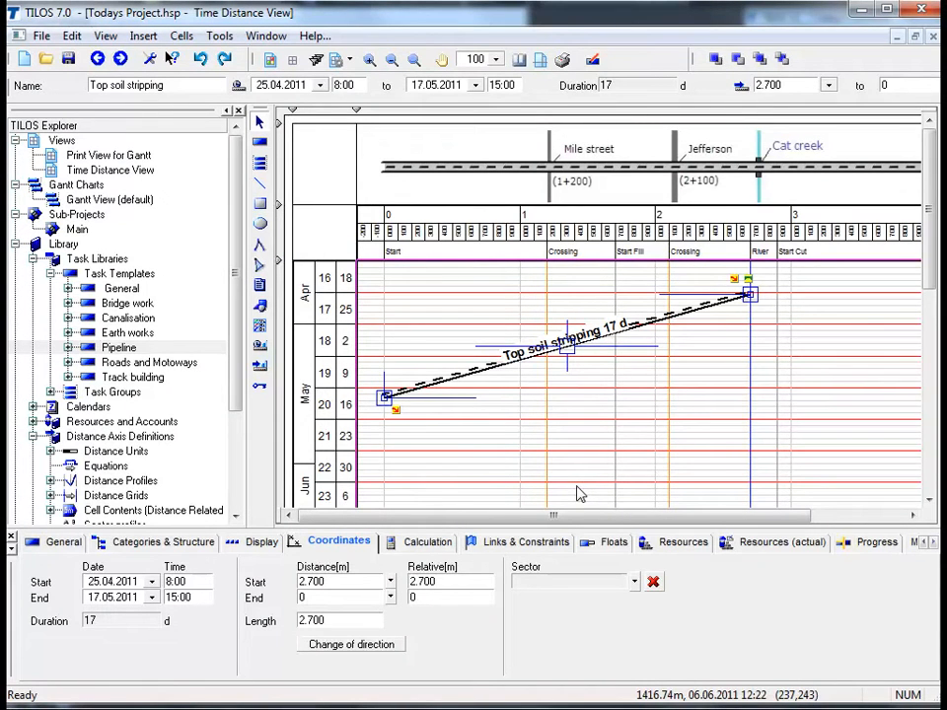
{"action": "left_click", "coordinate": [523, 456]}
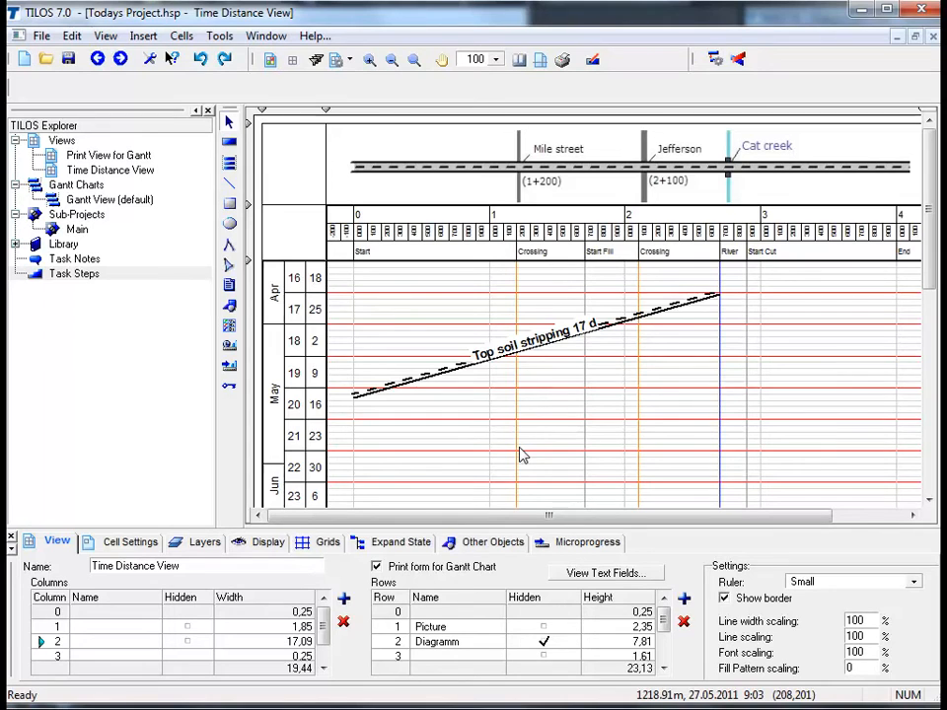
Insert a task from the Top soil stripping today template, running from the River at 2.700 to the End at 4.000, starting 17.05.2011
{"action": "left_click", "coordinate": [230, 144]}
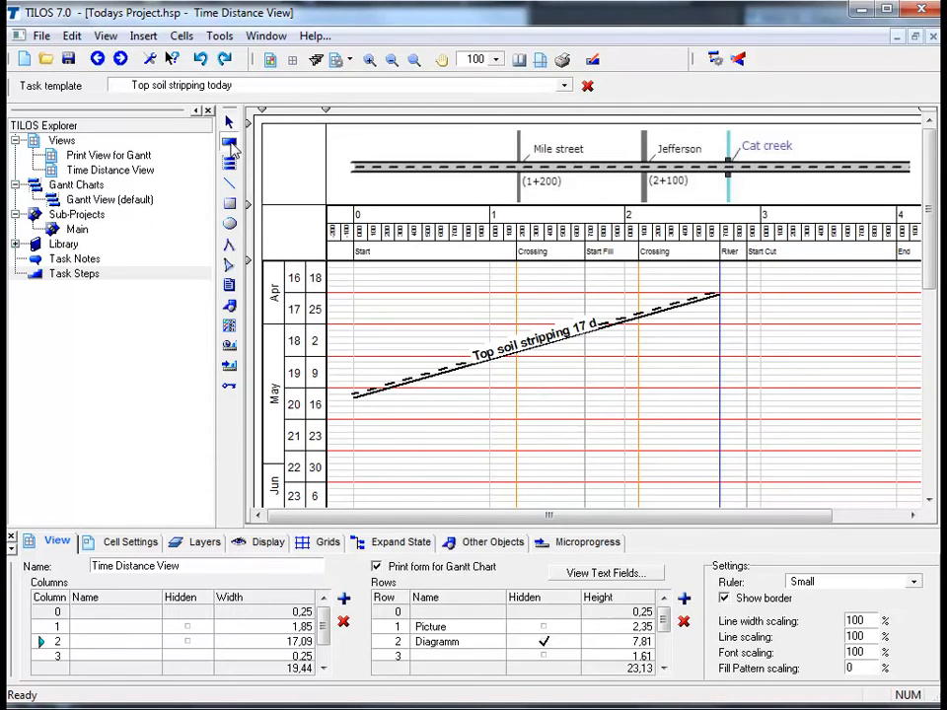
{"action": "left_click", "coordinate": [565, 87]}
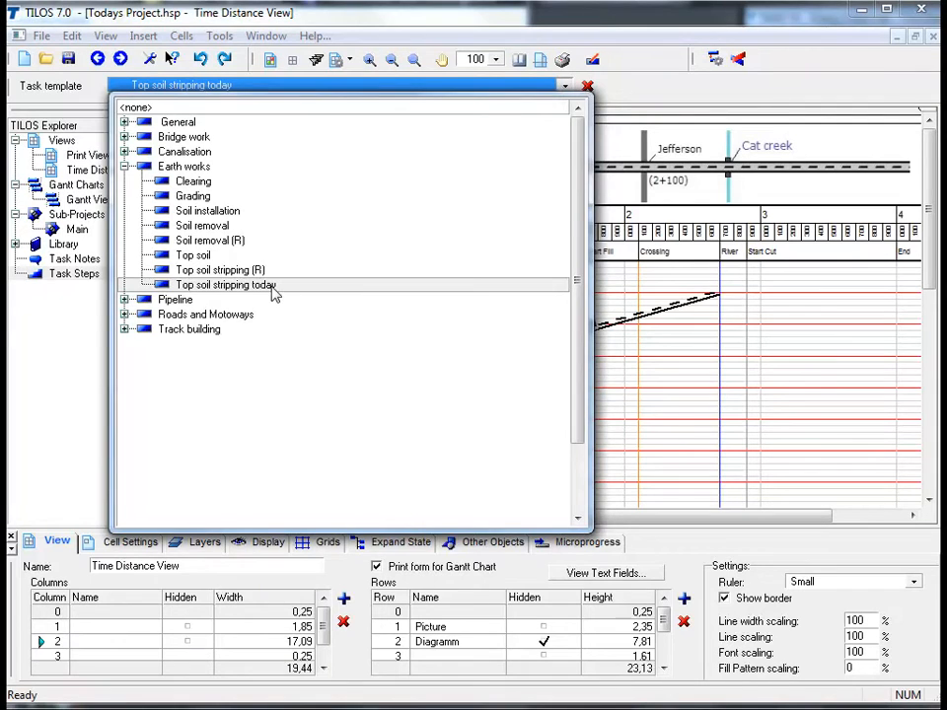
{"action": "left_click", "coordinate": [225, 285]}
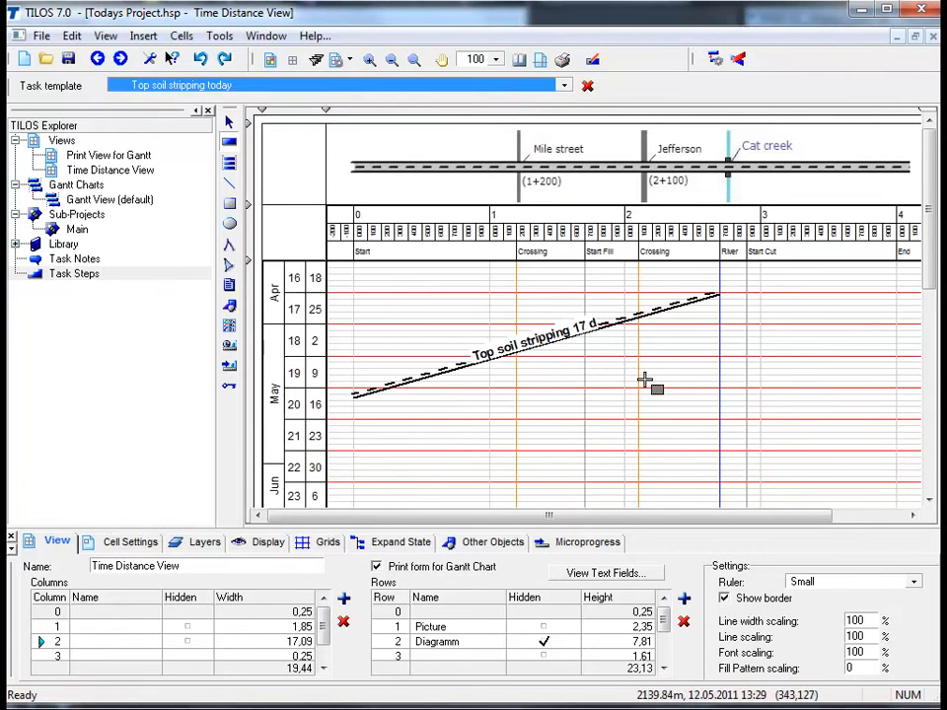
{"action": "left_click", "coordinate": [719, 392]}
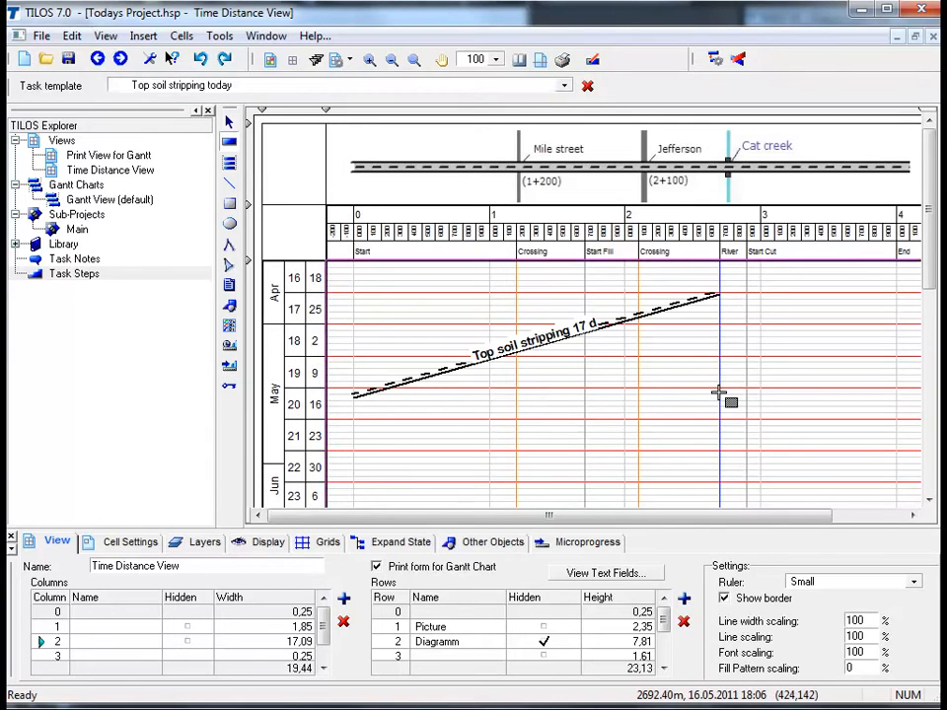
{"action": "left_click_drag", "start_coordinate": [719, 392], "coordinate": [894, 452]}
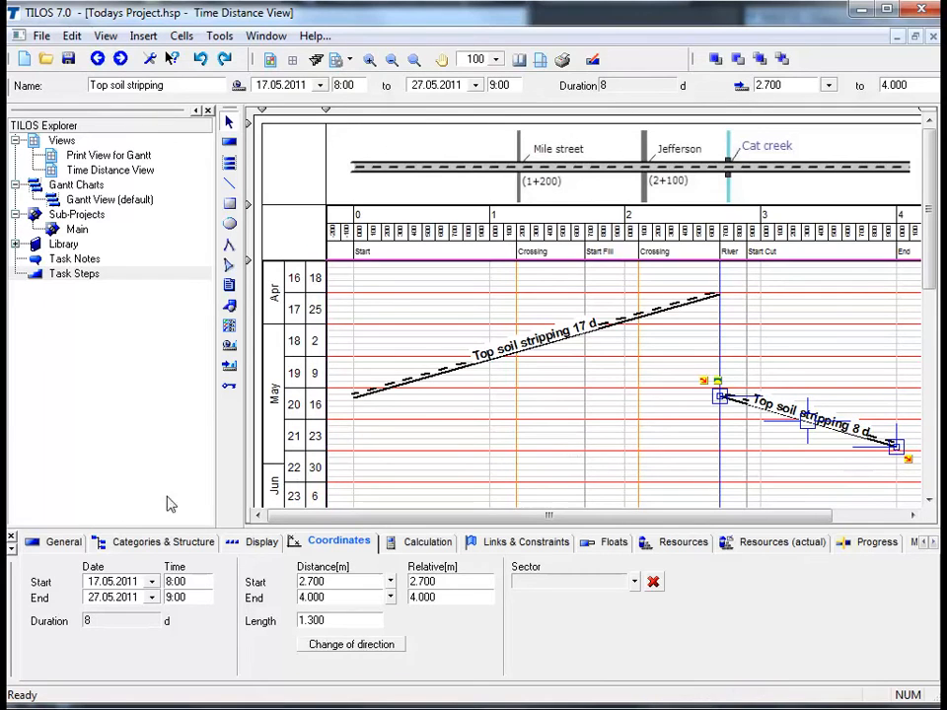
Review the new task's general, category, display, coordinate and calculation settings taken over from the template, and deselect it
{"action": "left_click", "coordinate": [72, 550]}
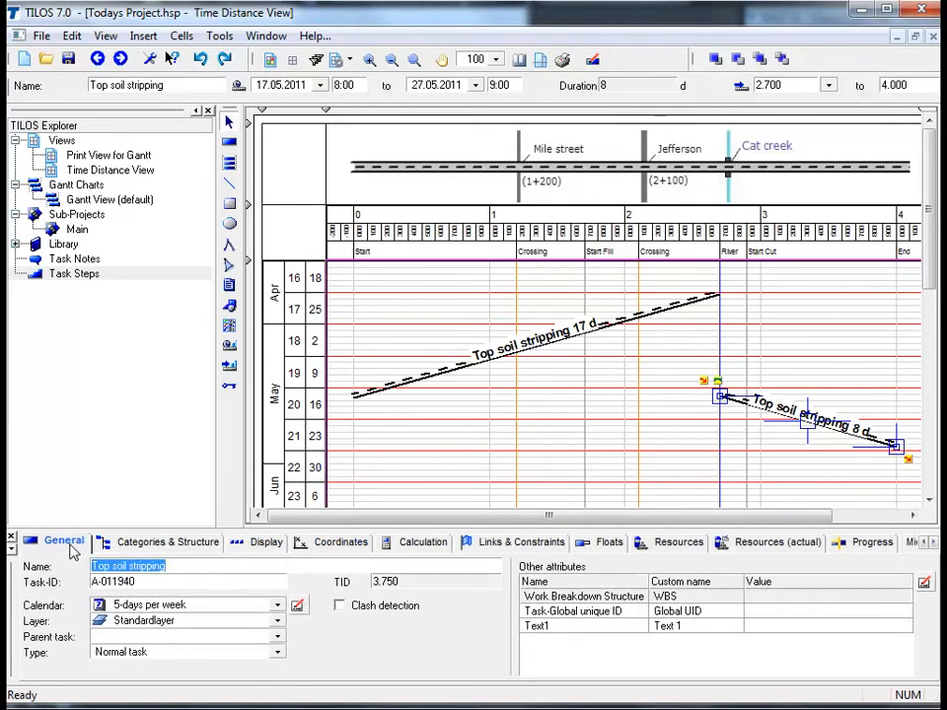
{"action": "left_click", "coordinate": [217, 545]}
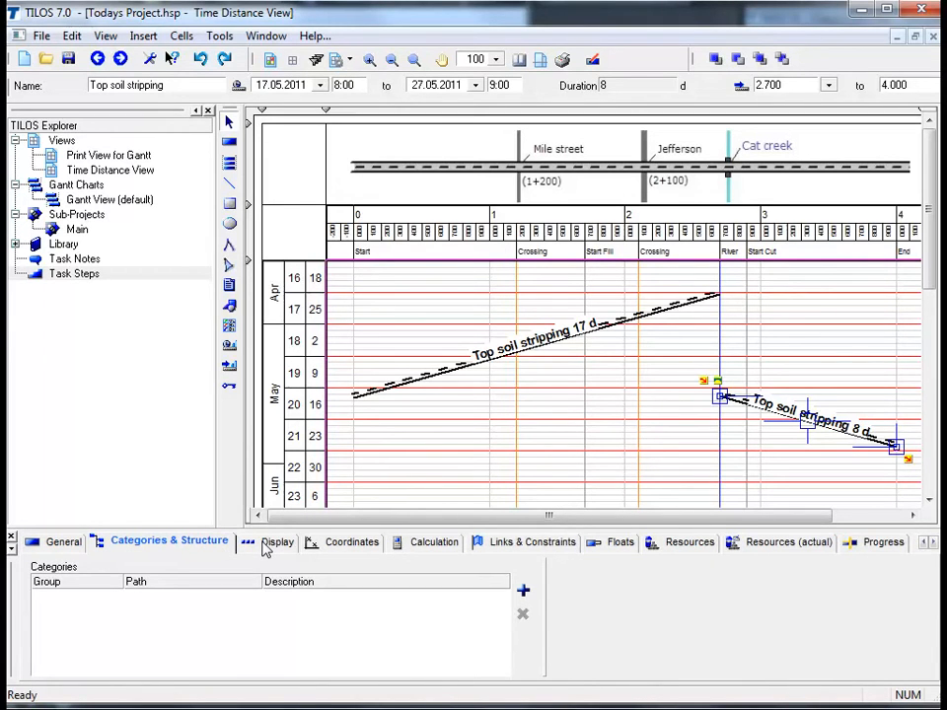
{"action": "left_click", "coordinate": [265, 549]}
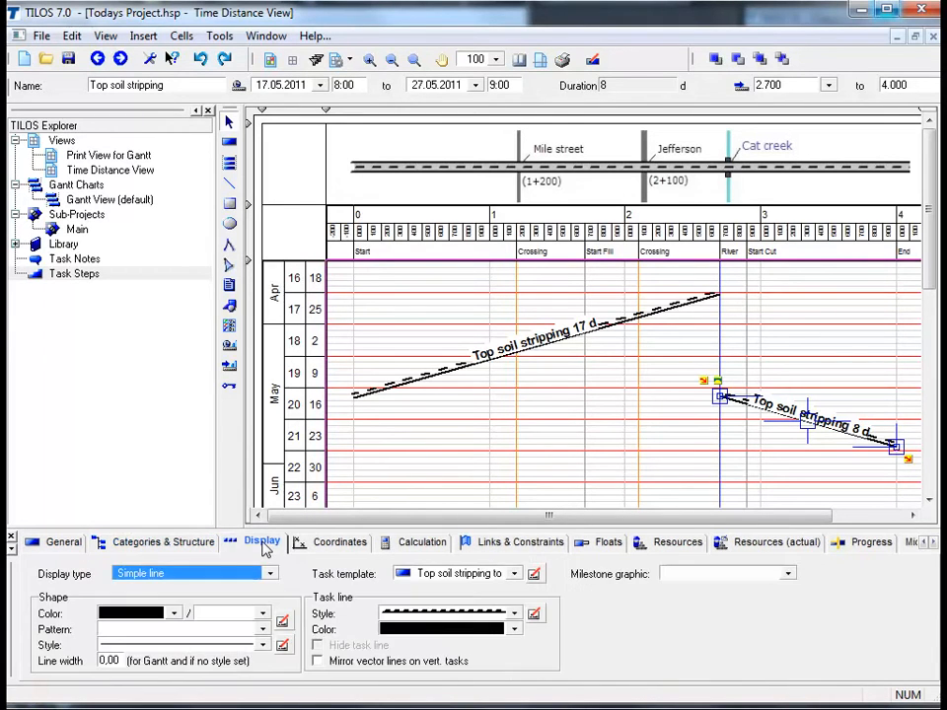
{"action": "left_click", "coordinate": [326, 542]}
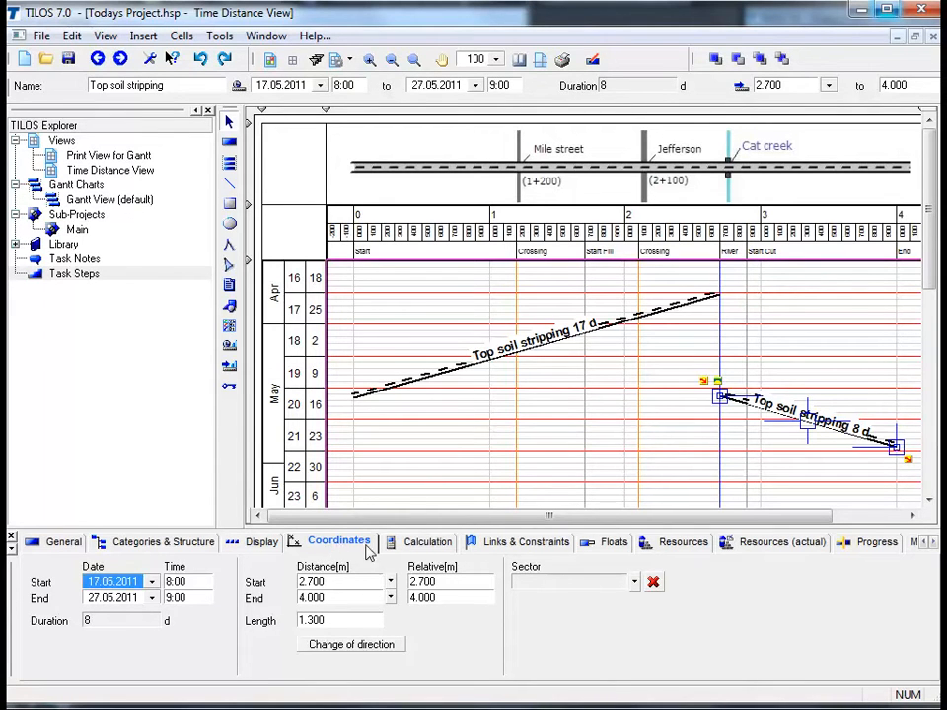
{"action": "left_click", "coordinate": [413, 554]}
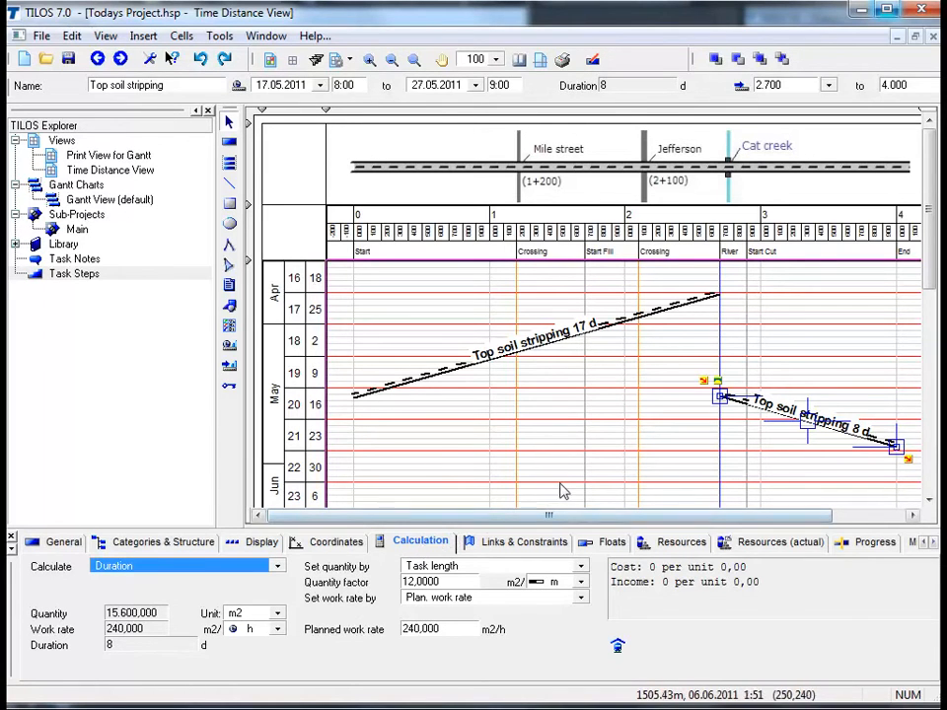
{"action": "left_click", "coordinate": [560, 484]}
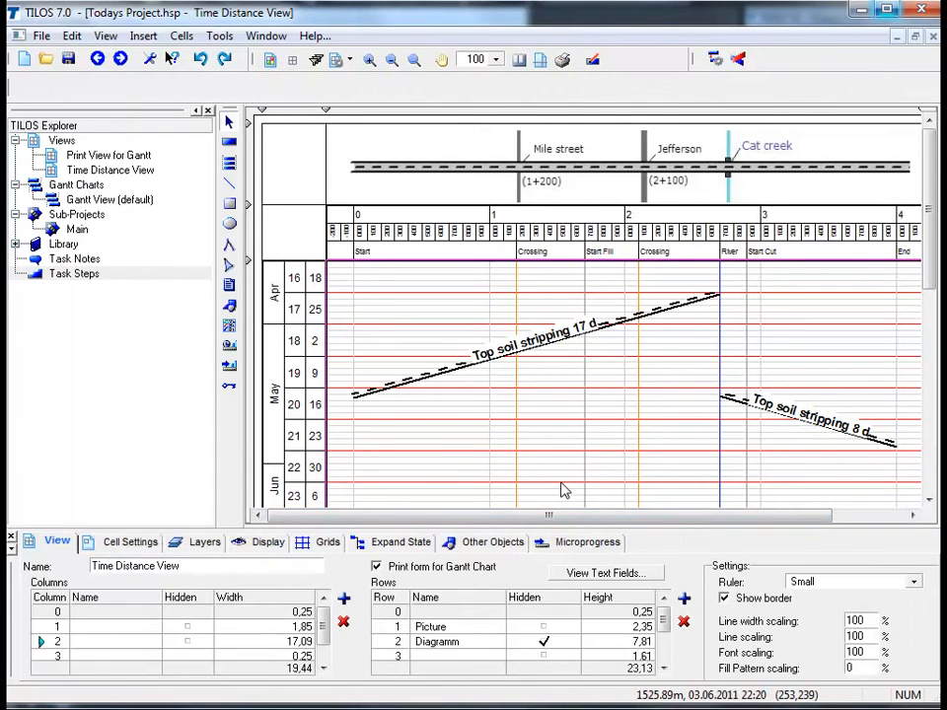
Insert a task from the Earth works template Soil removal (R), running from Start Fill at 1.700 back to 0, from 10.05.2011 to 21.06.2011
{"action": "scroll", "coordinate": [473, 366], "scroll_direction": "down", "scroll_amount": 2}
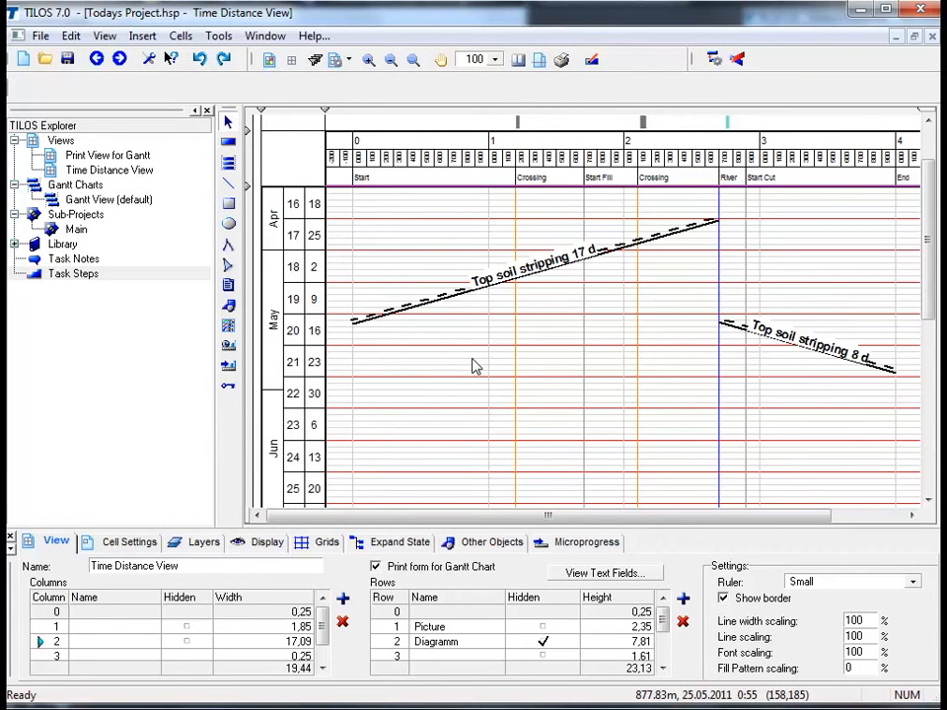
{"action": "left_click", "coordinate": [232, 145]}
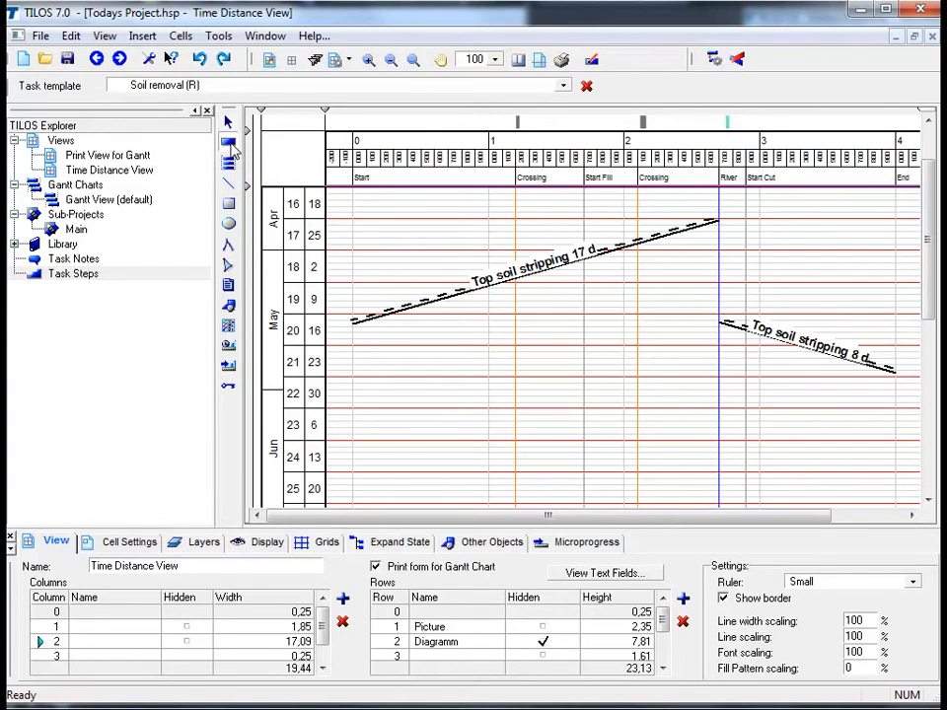
{"action": "left_click", "coordinate": [15, 245]}
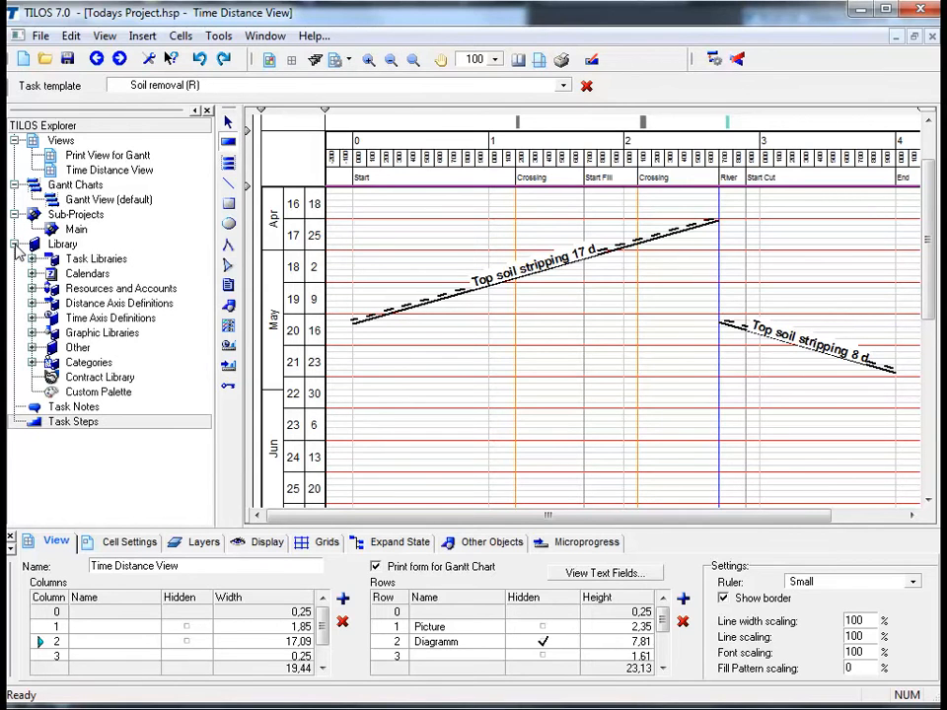
{"action": "left_click", "coordinate": [31, 259]}
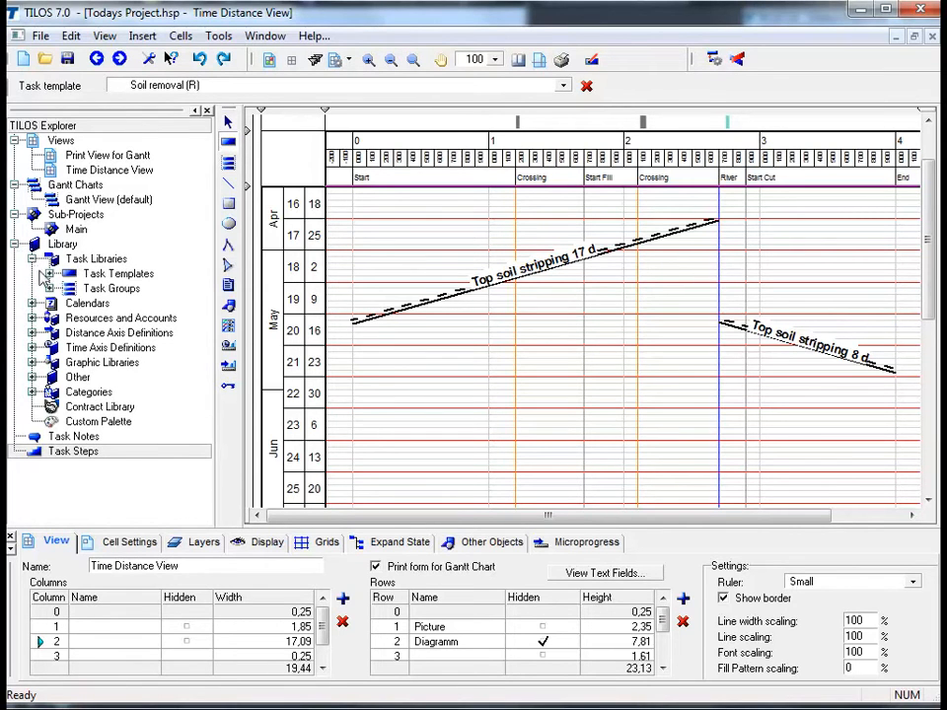
{"action": "left_click", "coordinate": [50, 274]}
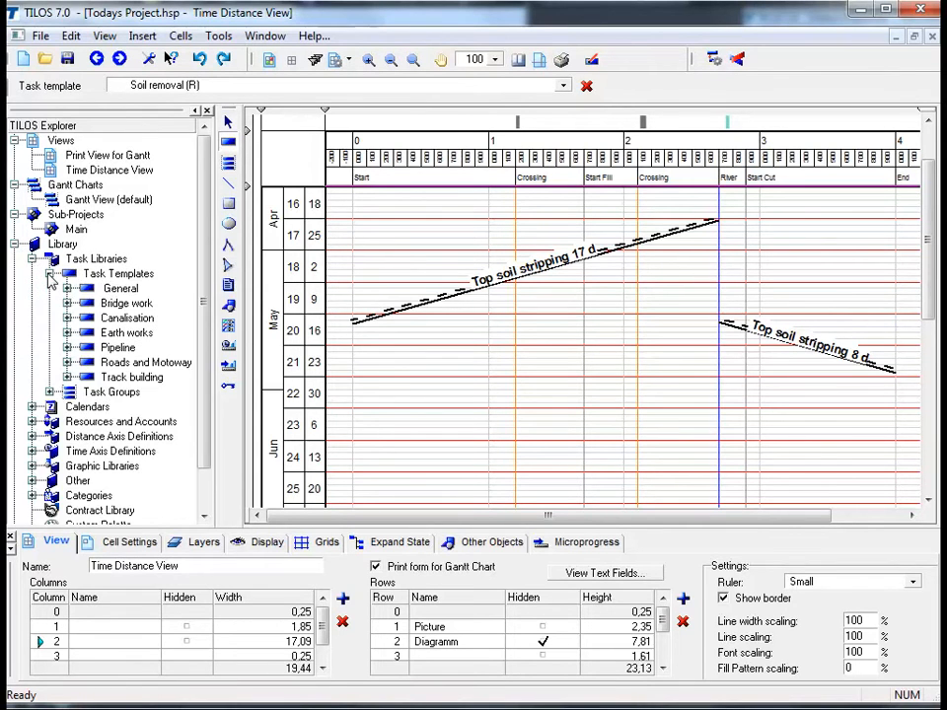
{"action": "left_click", "coordinate": [67, 333]}
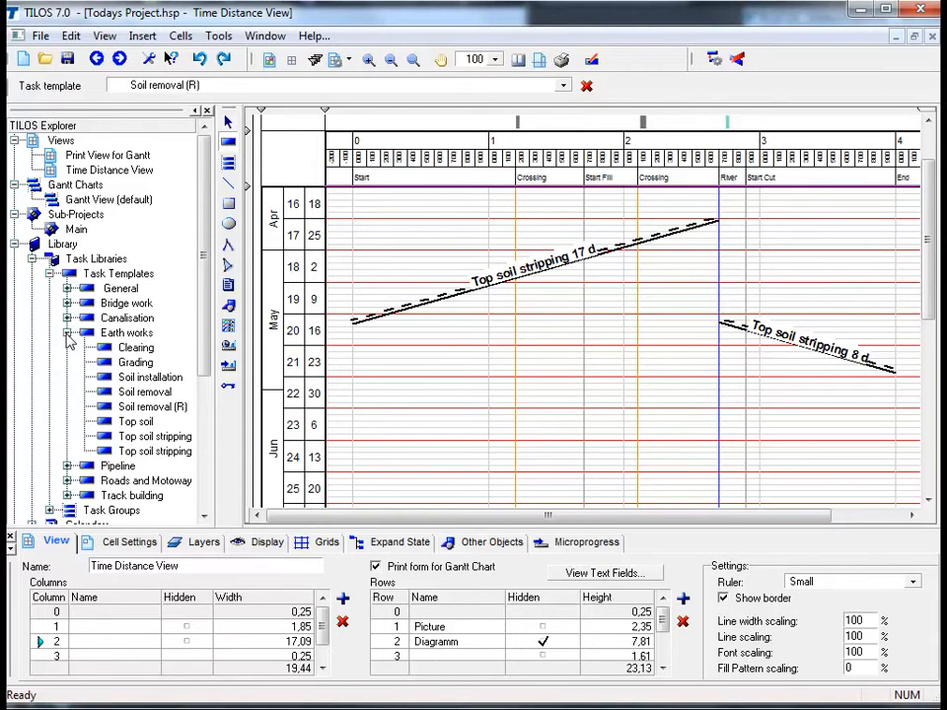
{"action": "left_click", "coordinate": [142, 407]}
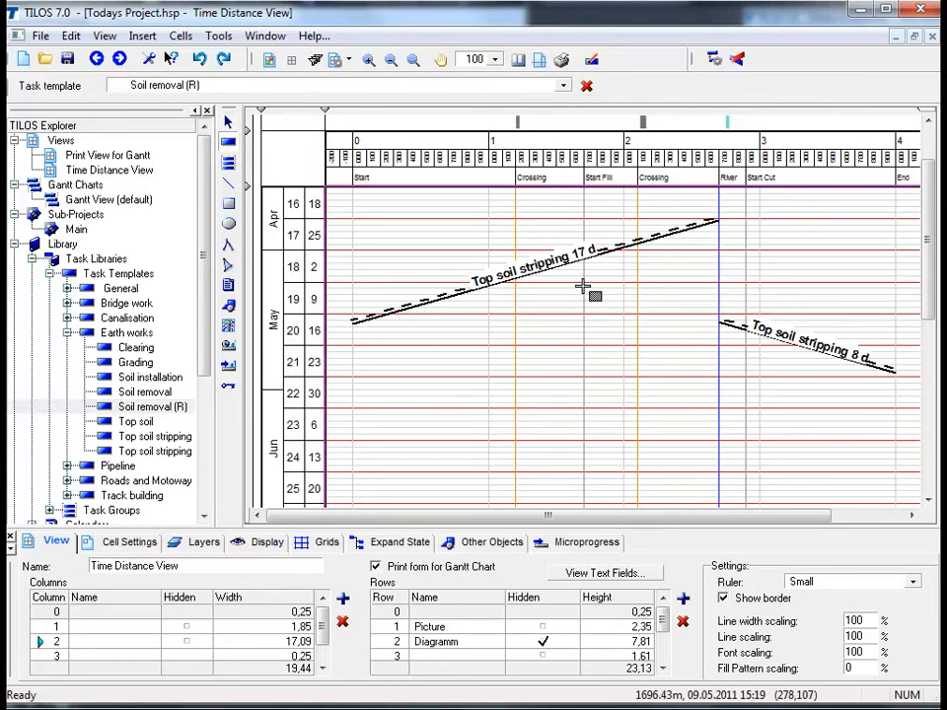
{"action": "mouse_move", "coordinate": [582, 286]}
{"action": "left_mouse_down"}
{"action": "mouse_move", "coordinate": [414, 449]}
{"action": "mouse_move", "coordinate": [355, 484]}
{"action": "left_mouse_up"}
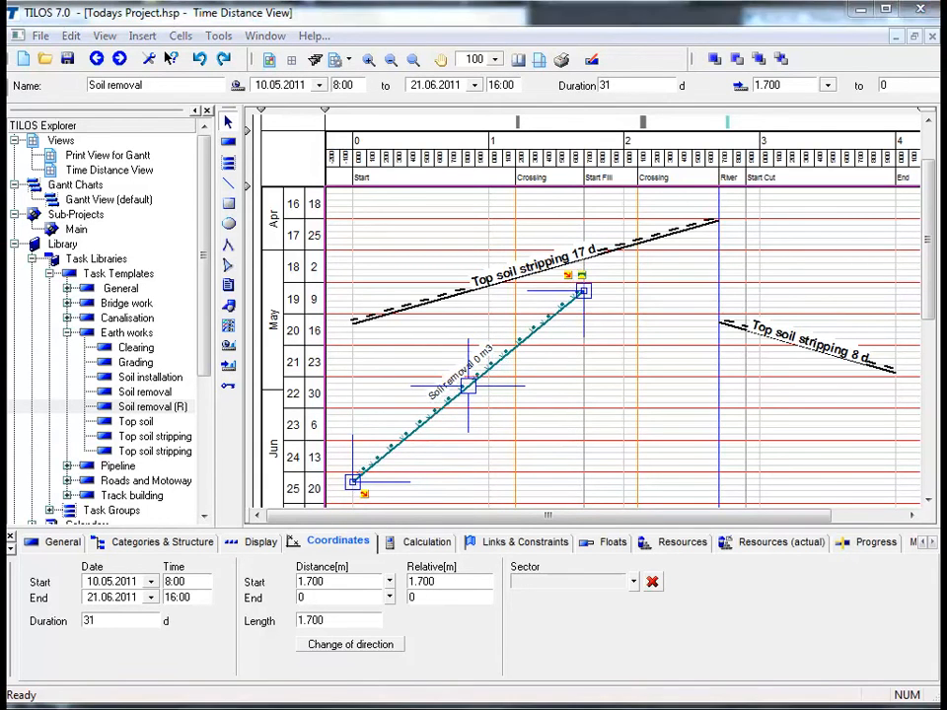
Set the Soil removal task's calculation quantity to 45400 m3 and deselect the task
{"action": "left_click", "coordinate": [426, 541]}
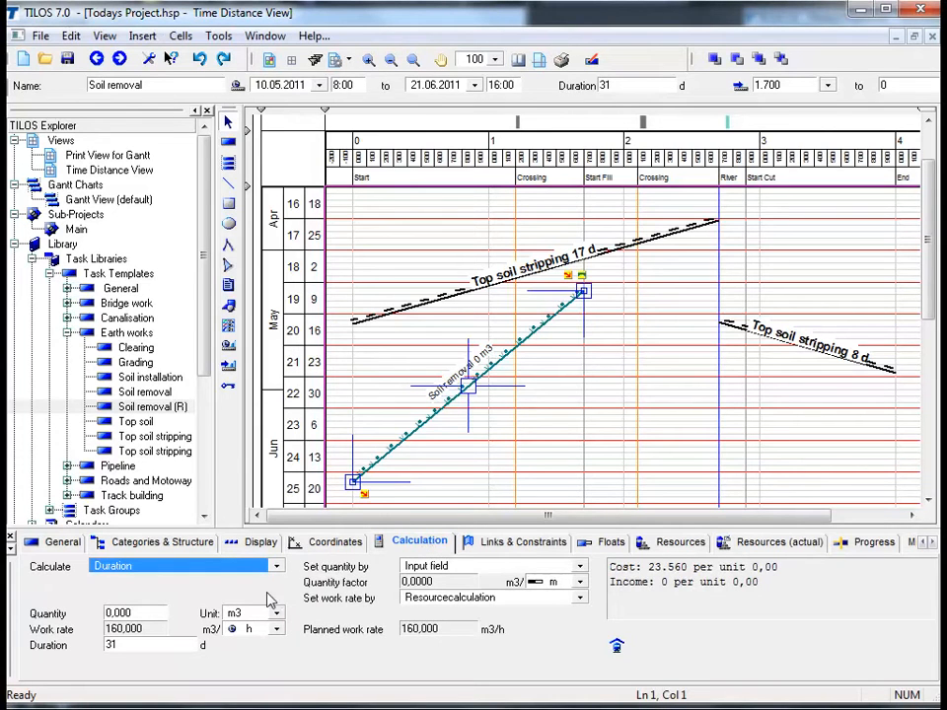
{"action": "left_click", "coordinate": [148, 613]}
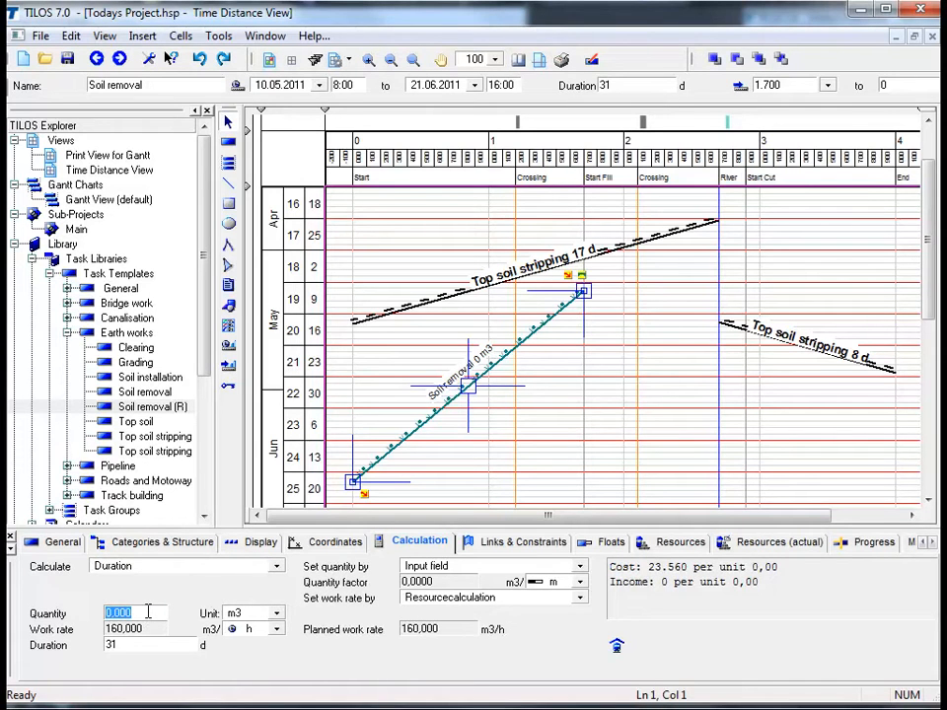
{"action": "type", "text": "45400"}
{"action": "key", "text": "Return"}
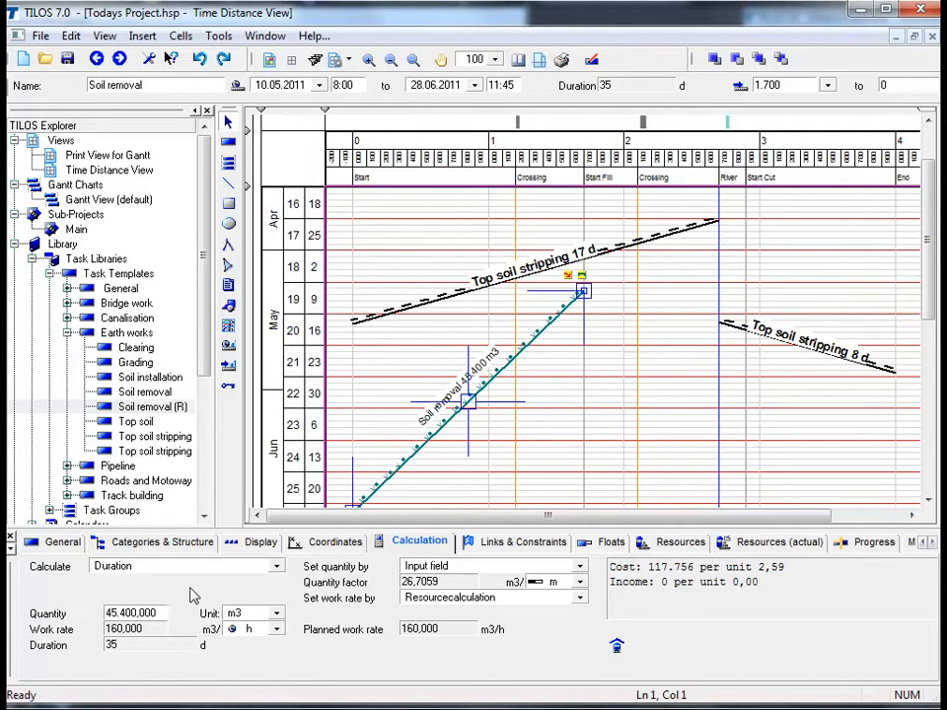
{"action": "left_click", "coordinate": [510, 474]}
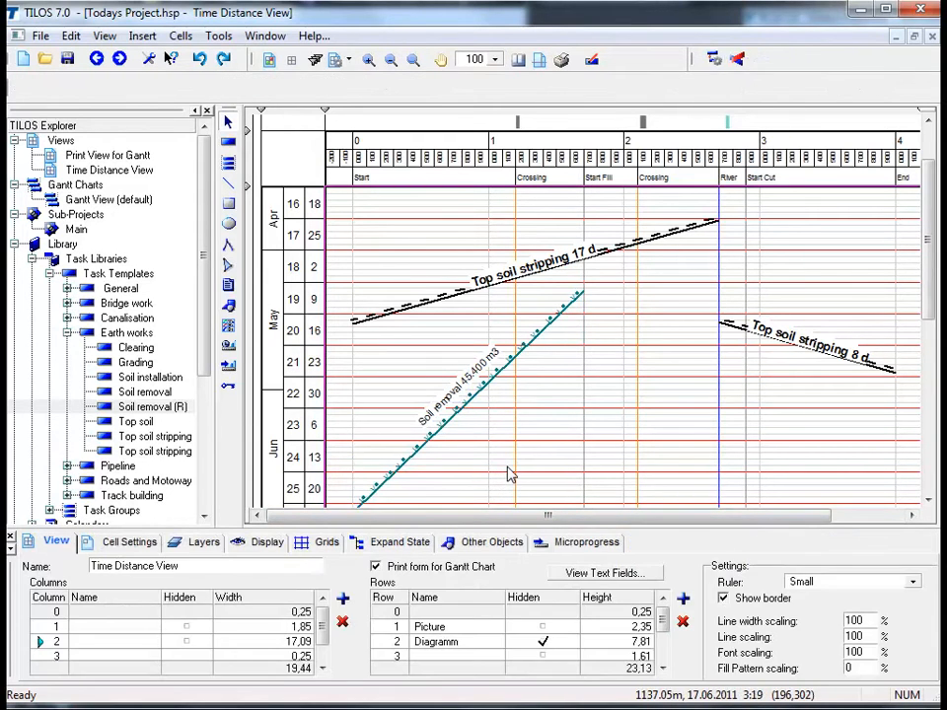
Set the view zoom to 80 and widen the main diagram column to about 21.70 to fill the window
{"action": "scroll", "coordinate": [510, 475], "scroll_direction": "down", "scroll_amount": 1}
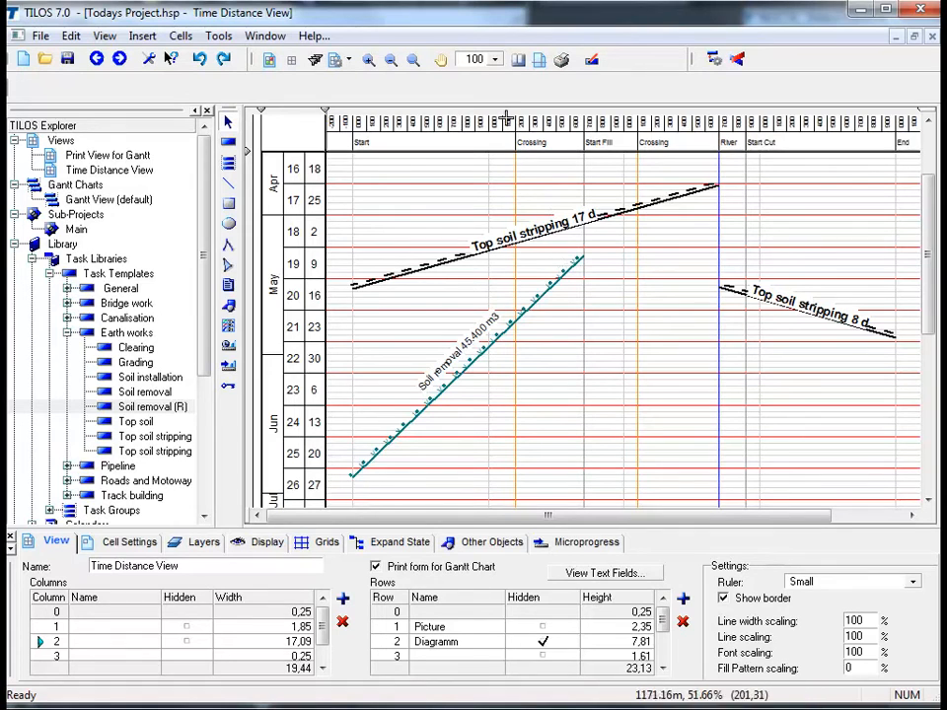
{"action": "left_click", "coordinate": [480, 61]}
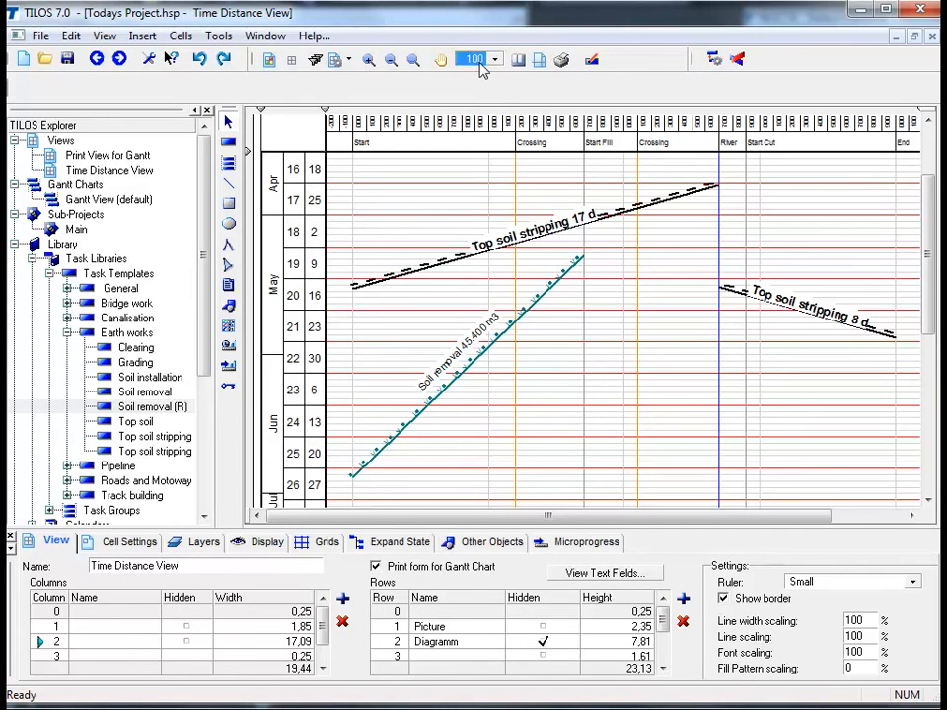
{"action": "type", "text": "80"}
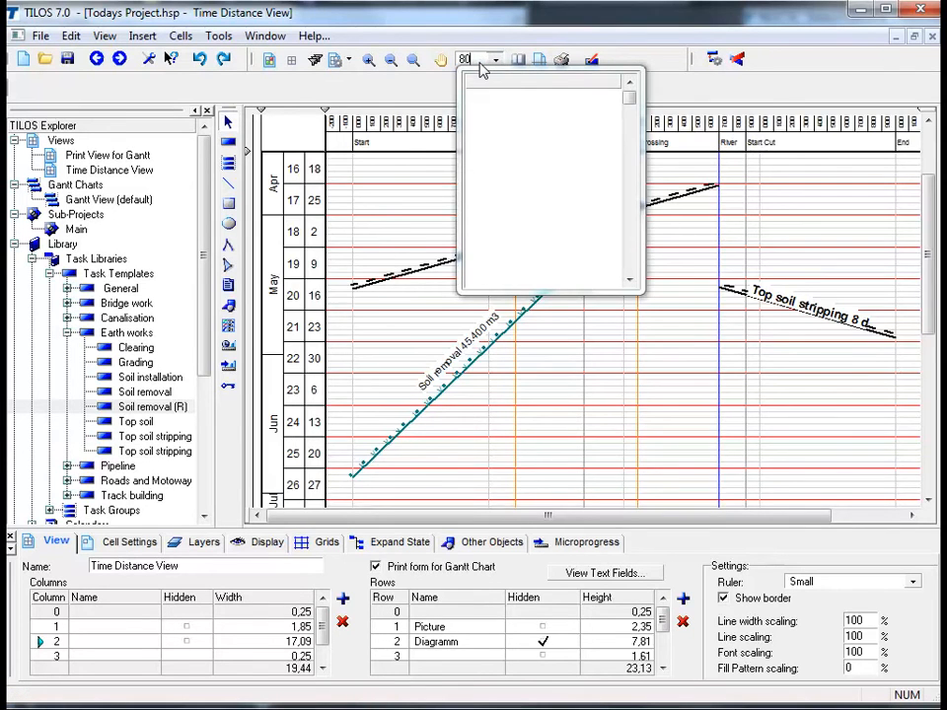
{"action": "key", "text": "Return"}
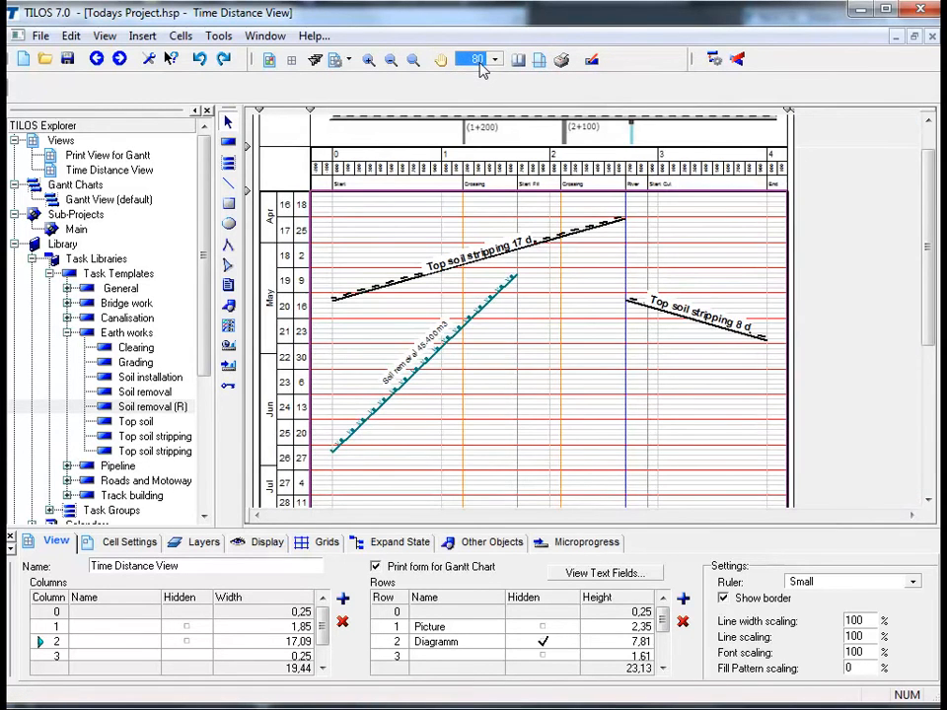
{"action": "left_click_drag", "start_coordinate": [927, 241], "coordinate": [932, 206]}
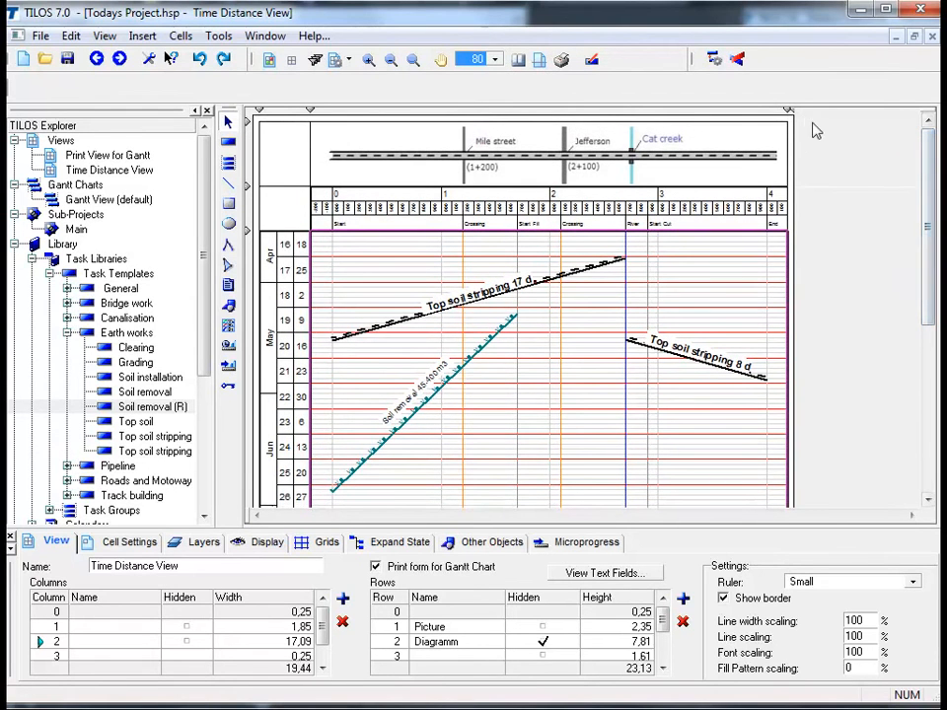
{"action": "left_click_drag", "start_coordinate": [789, 110], "coordinate": [917, 125]}
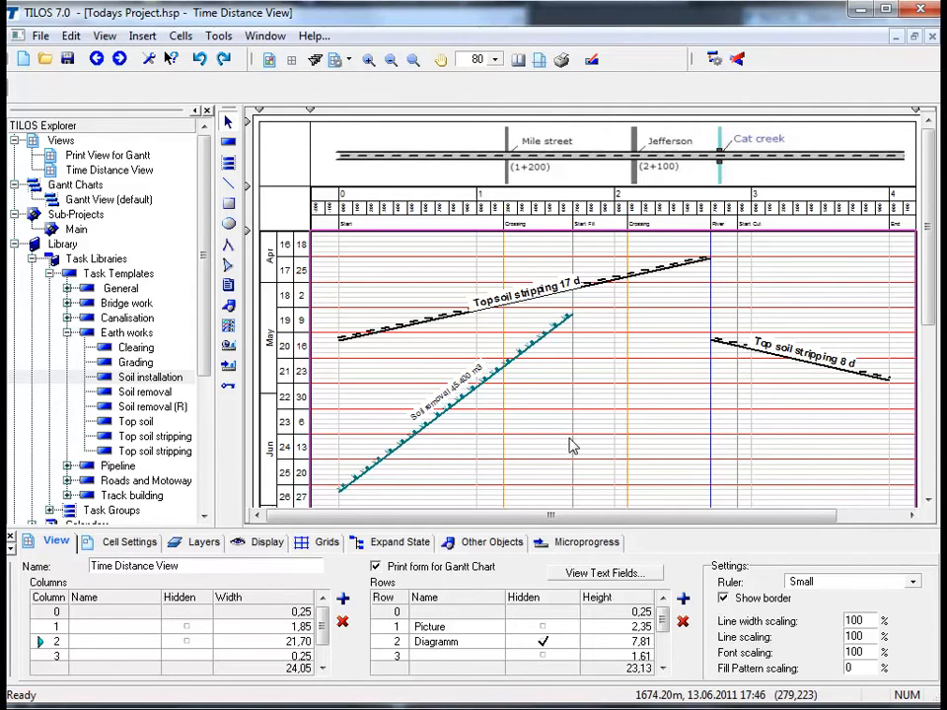
Set the font size of the Soil removal task's text label to 10
{"action": "left_click", "coordinate": [414, 421]}
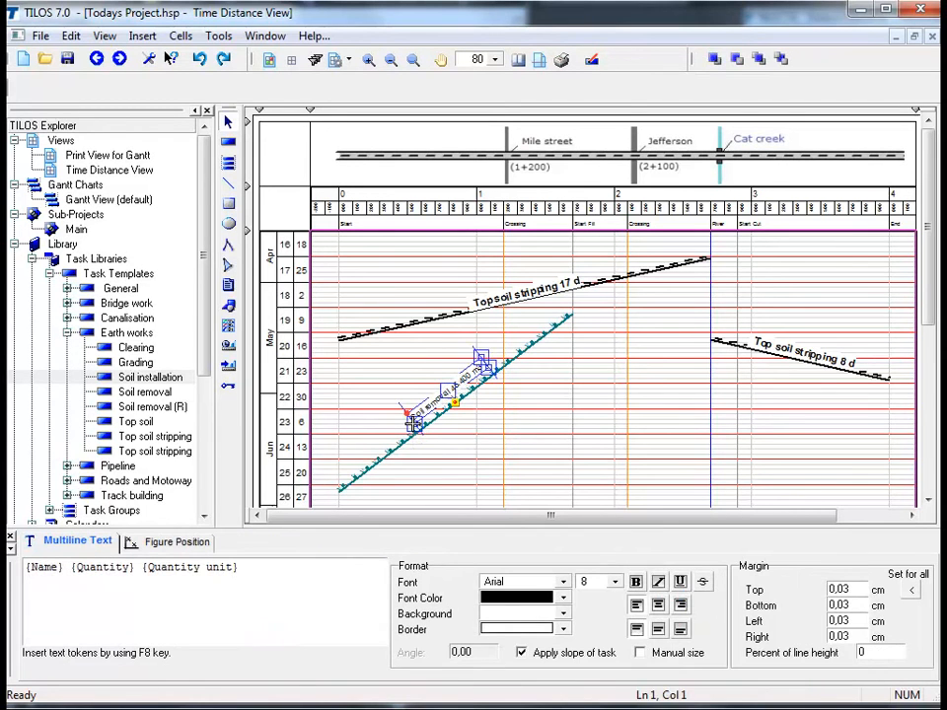
{"action": "left_click", "coordinate": [615, 582]}
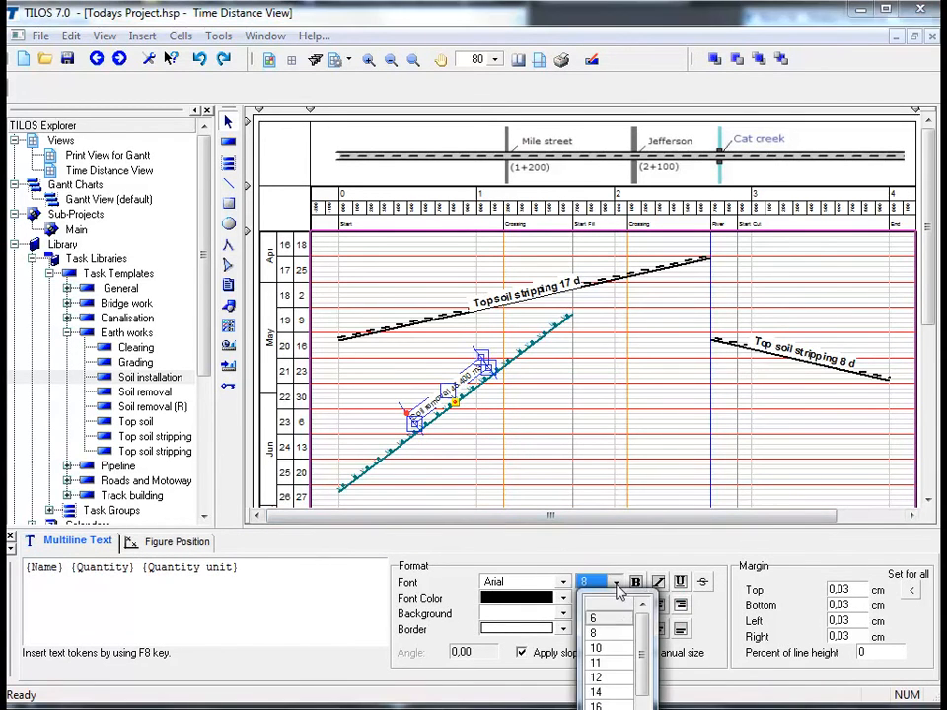
{"action": "left_click", "coordinate": [616, 649]}
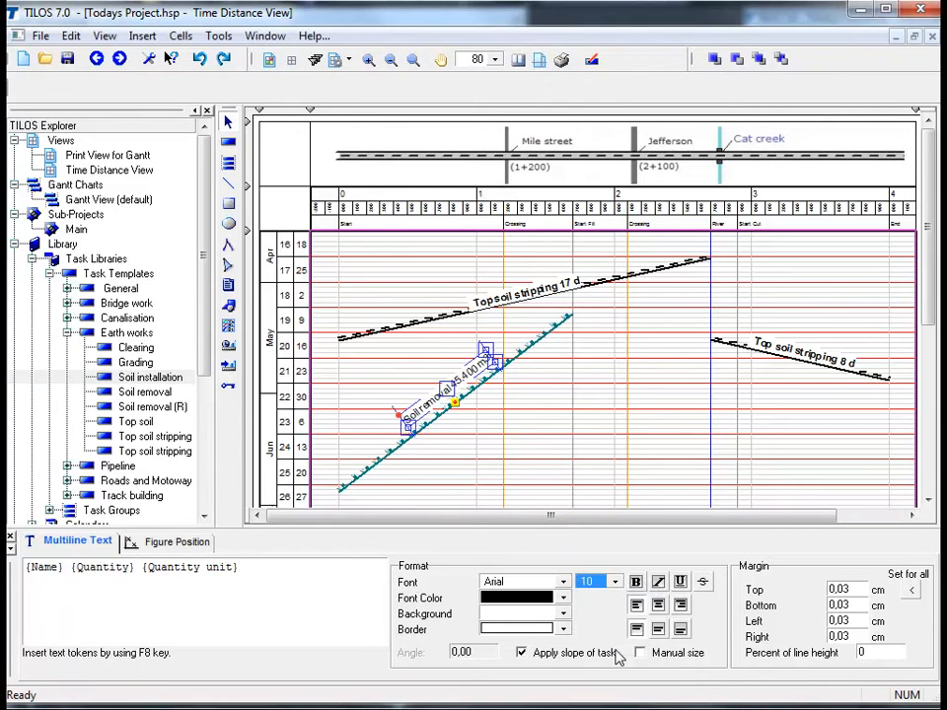
{"action": "left_click", "coordinate": [596, 456]}
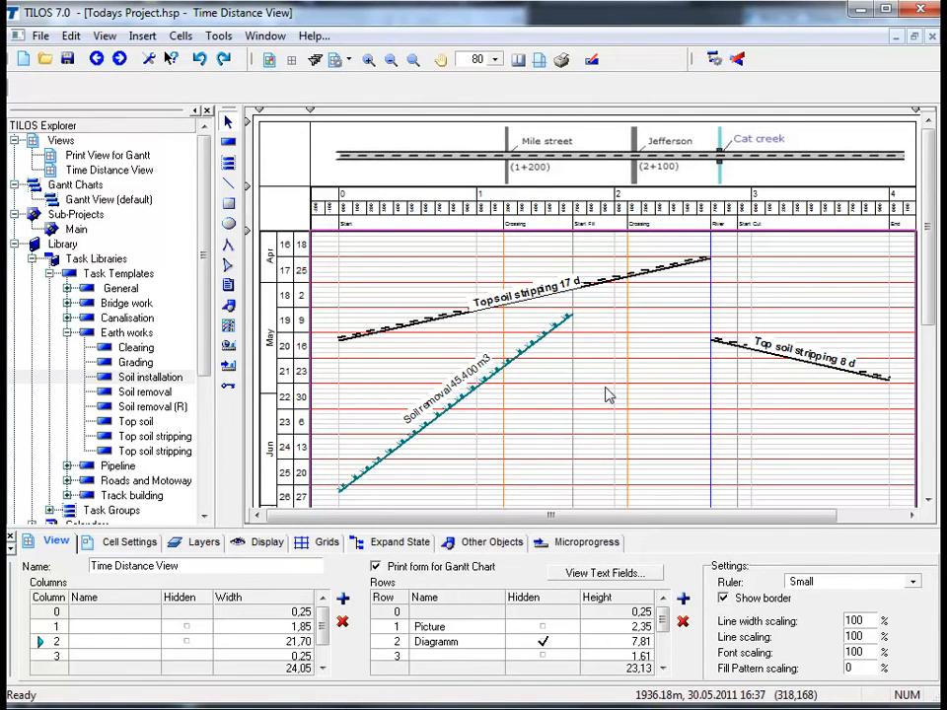
{"action": "left_click", "coordinate": [229, 144]}
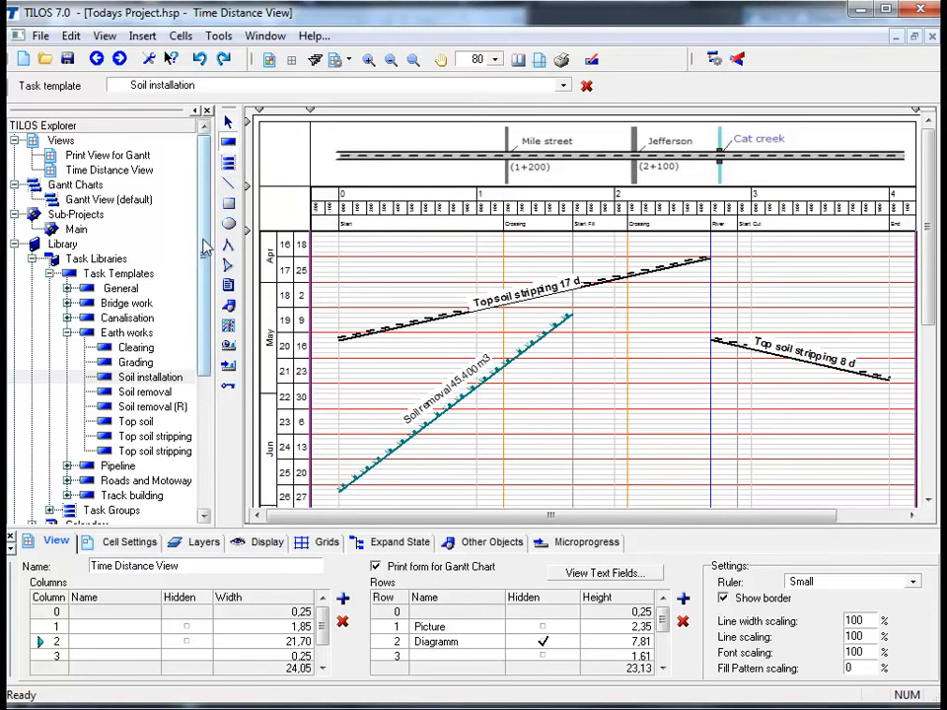
{"action": "left_click", "coordinate": [162, 379]}
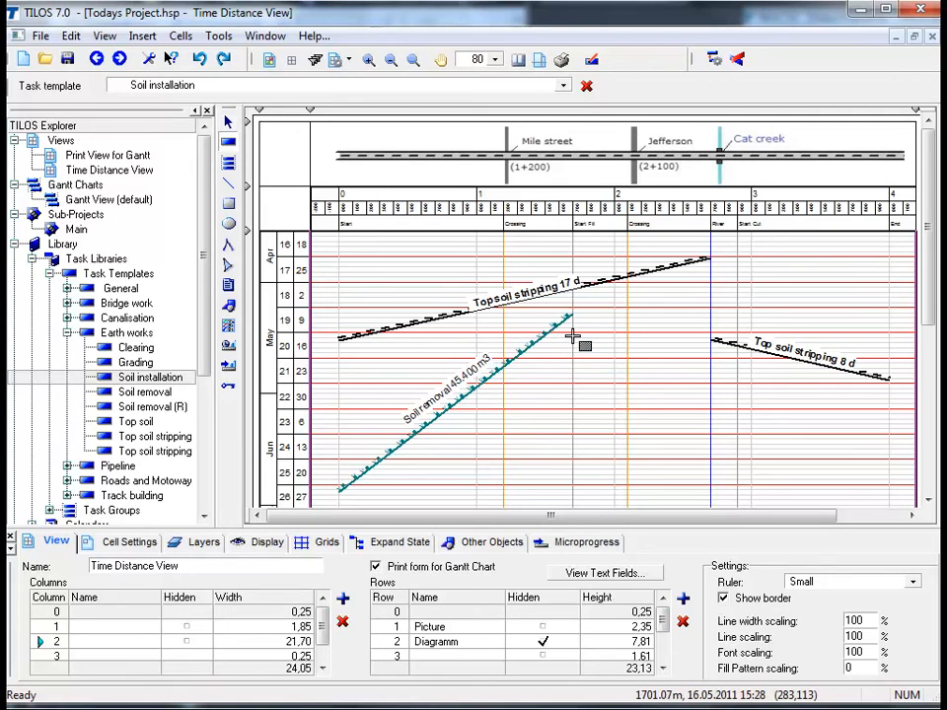
{"action": "left_click_drag", "start_coordinate": [574, 340], "coordinate": [710, 491]}
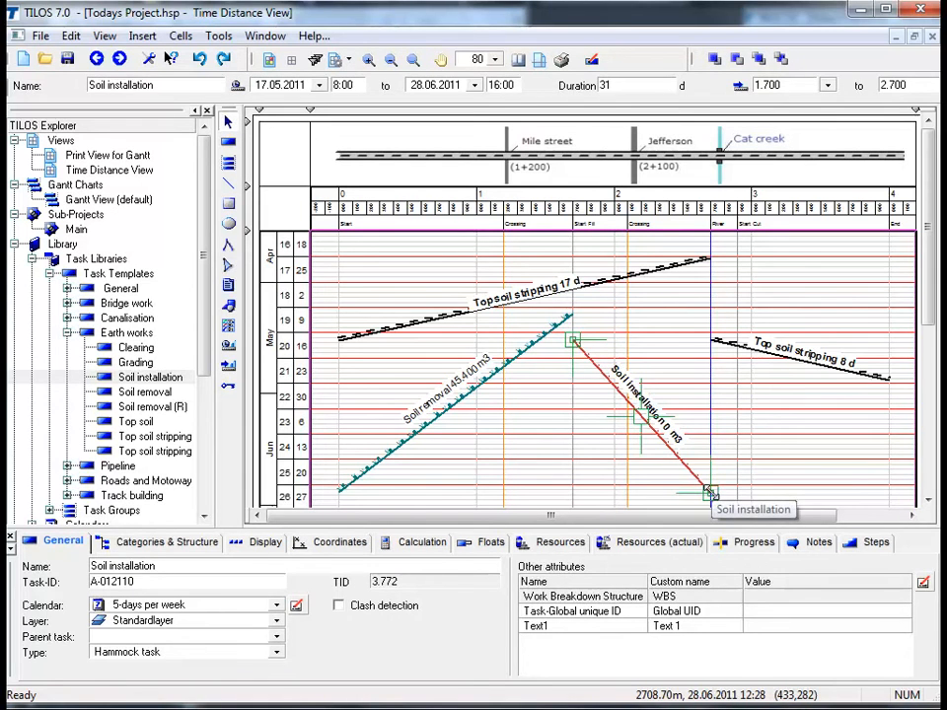
{"action": "key", "text": "Delete"}
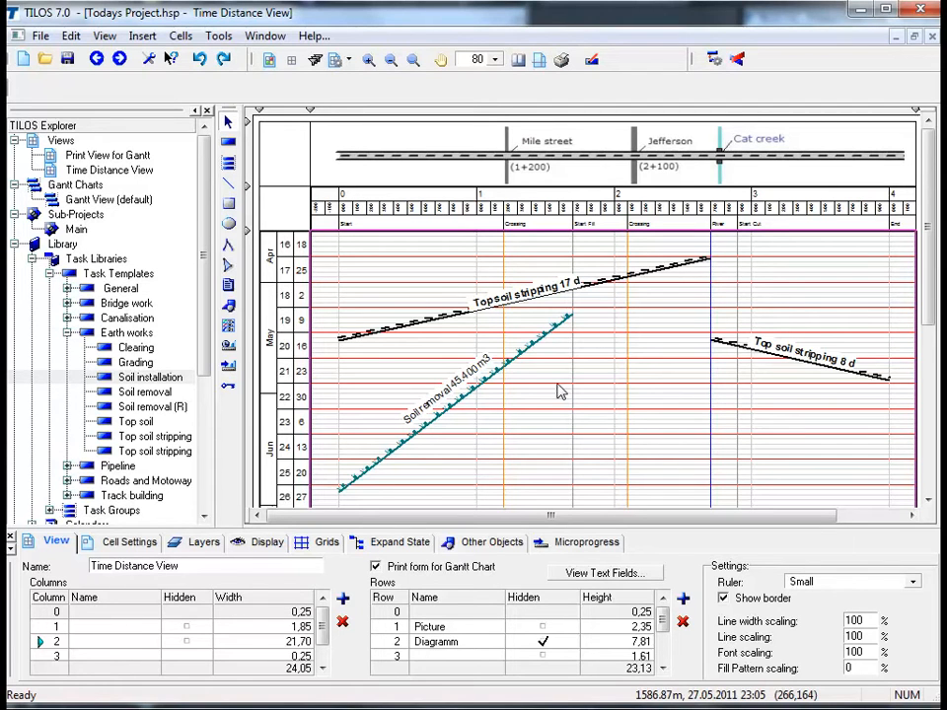
Insert a Soil installation task from 1.700 to 2.700, 17.05.2011 to 28.06.2011, and add the Soil removal task to its hammock
{"action": "left_click", "coordinate": [227, 146]}
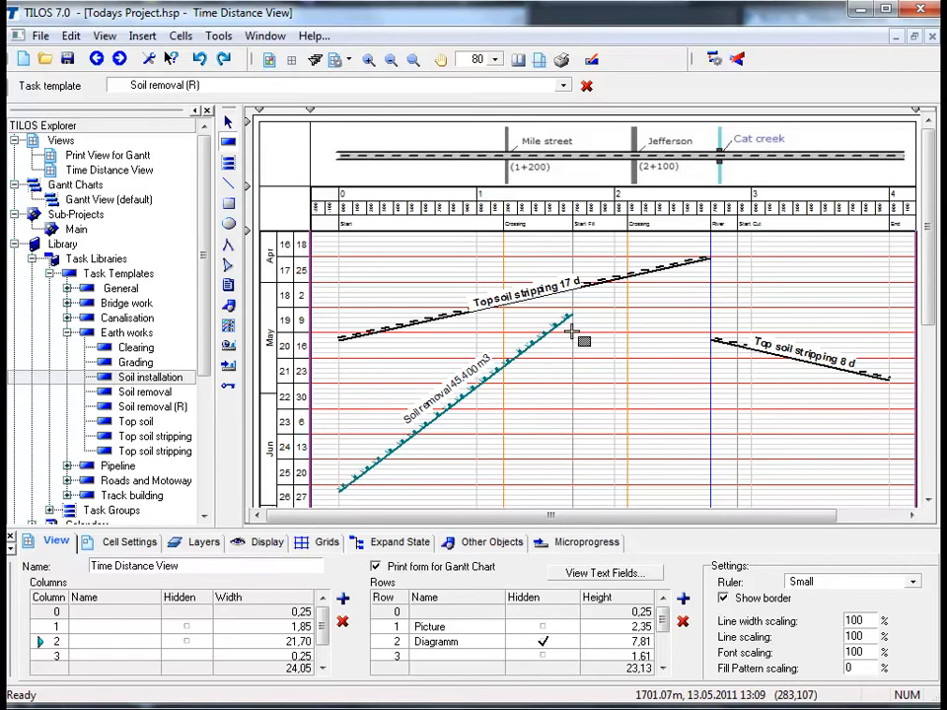
{"action": "left_click_drag", "start_coordinate": [571, 332], "coordinate": [747, 505]}
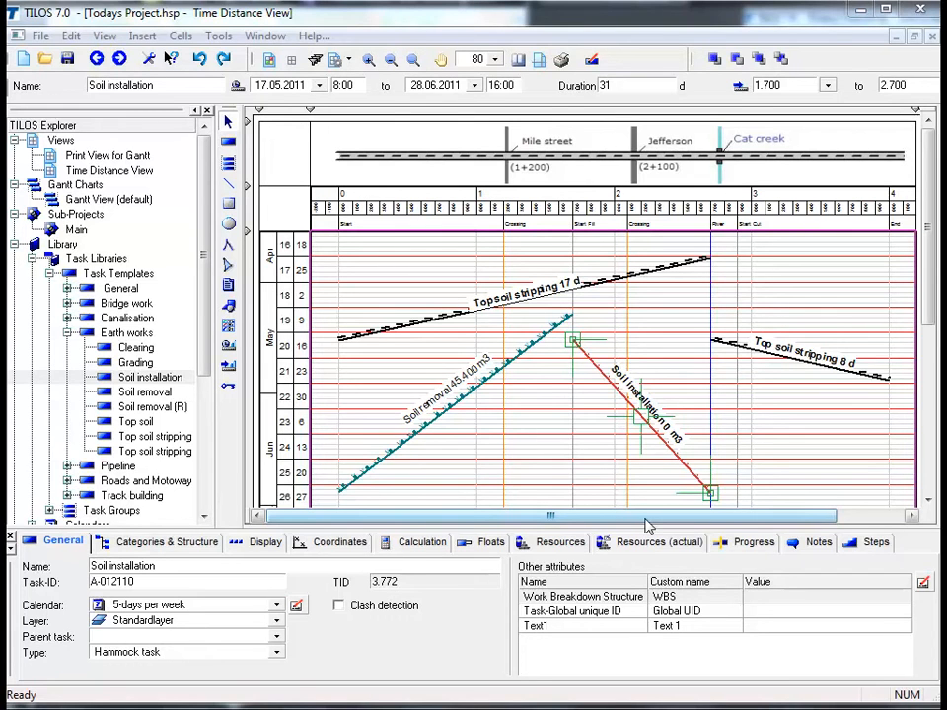
{"action": "left_click", "coordinate": [164, 545]}
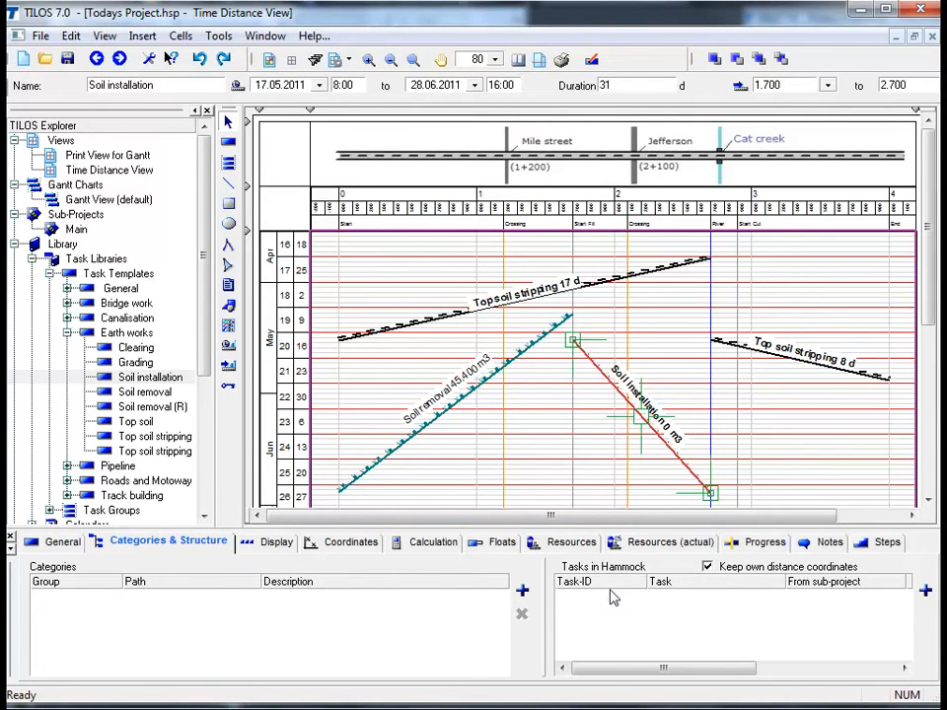
{"action": "left_click", "coordinate": [927, 591]}
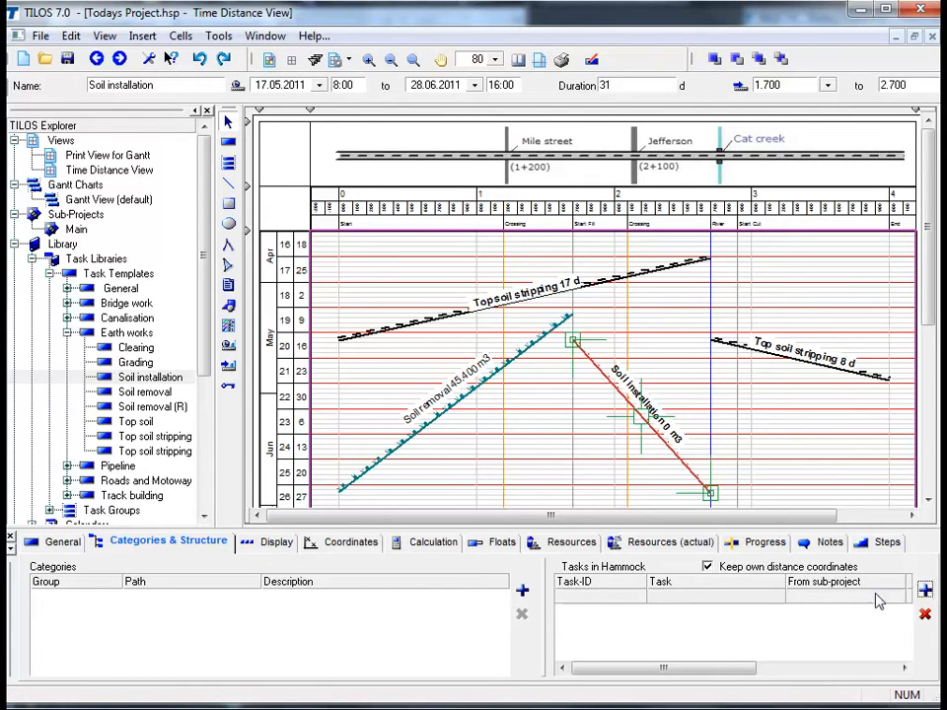
{"action": "left_click", "coordinate": [778, 602]}
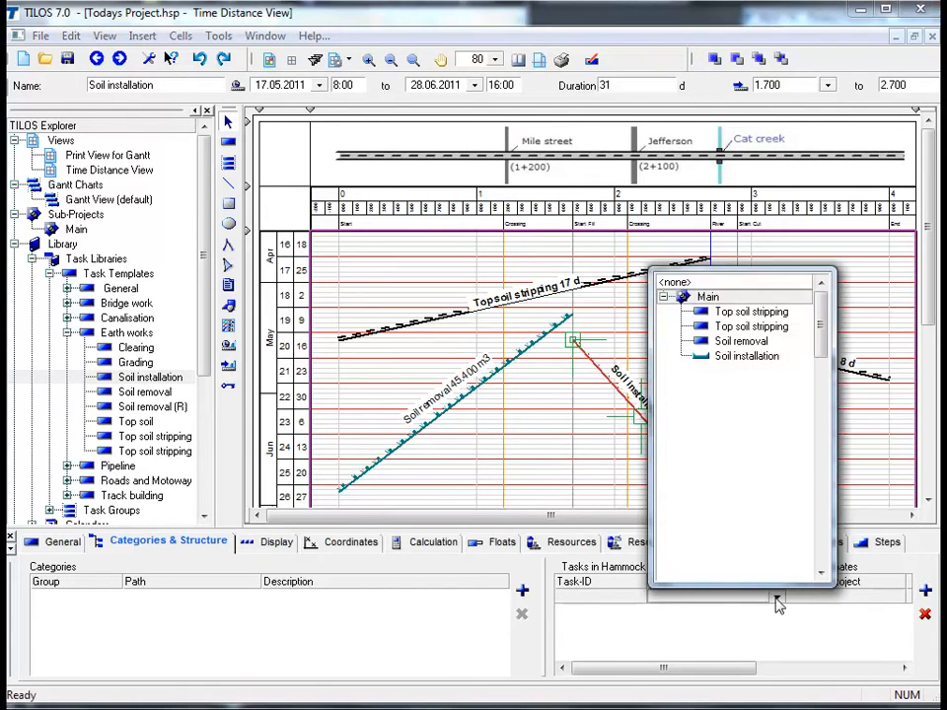
{"action": "left_click", "coordinate": [745, 341]}
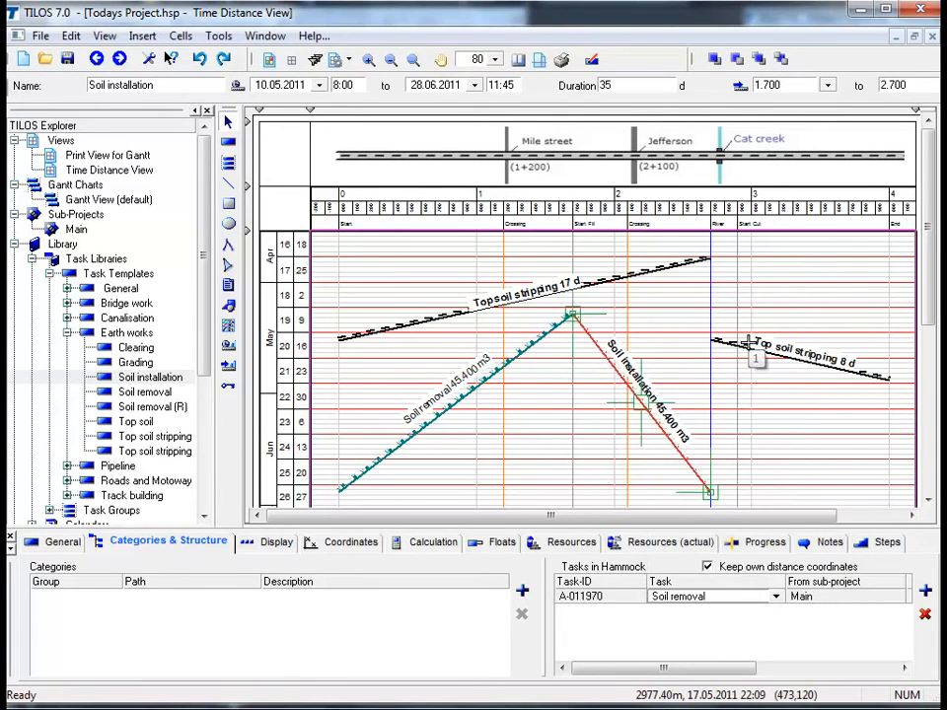
{"action": "left_click", "coordinate": [750, 434]}
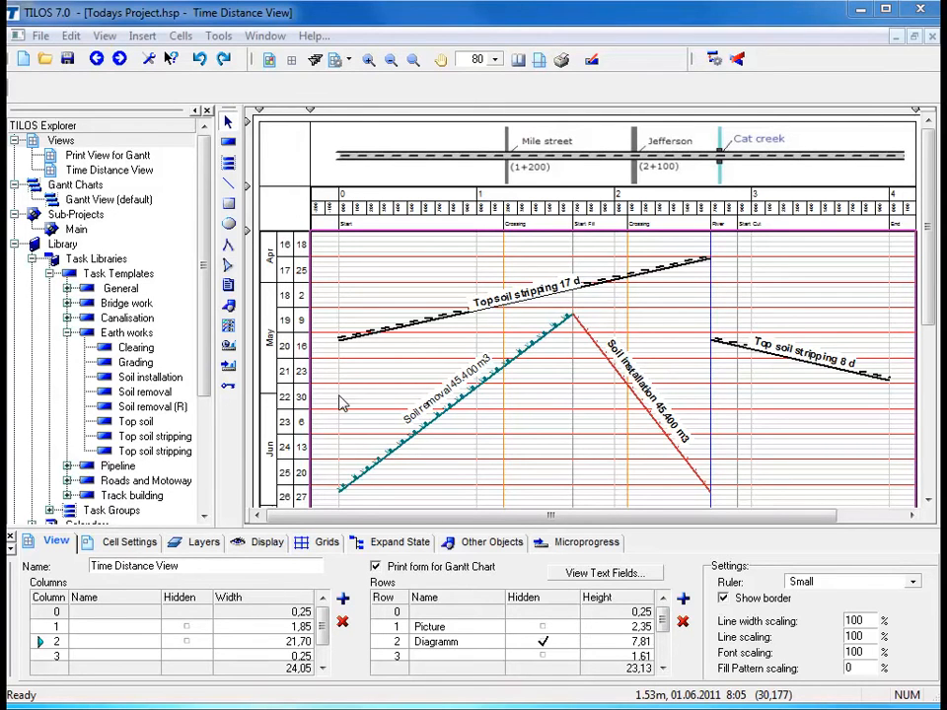
Link the finish of the first Top soil stripping task to the start of the second and review the link type and lag calculation options
{"action": "left_click", "coordinate": [373, 331]}
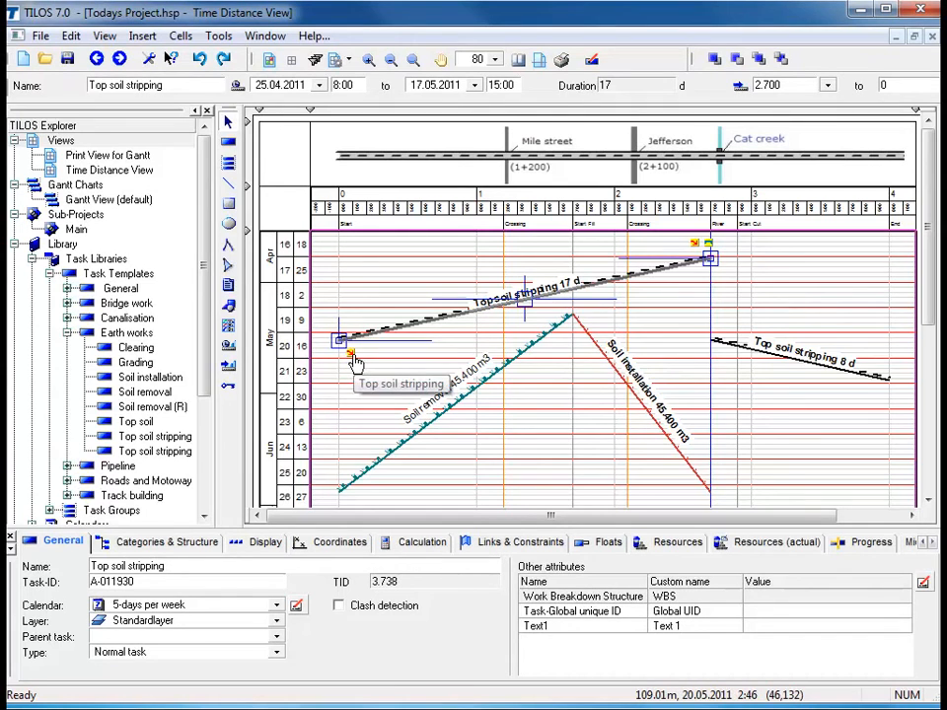
{"action": "left_click_drag", "start_coordinate": [352, 353], "coordinate": [710, 338]}
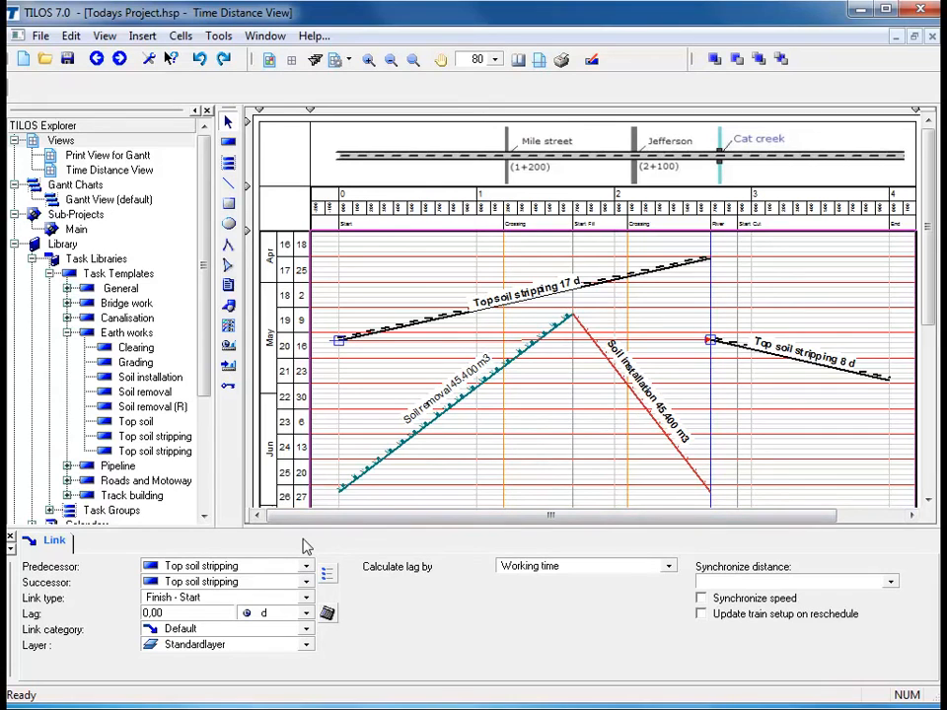
{"action": "left_click", "coordinate": [250, 599]}
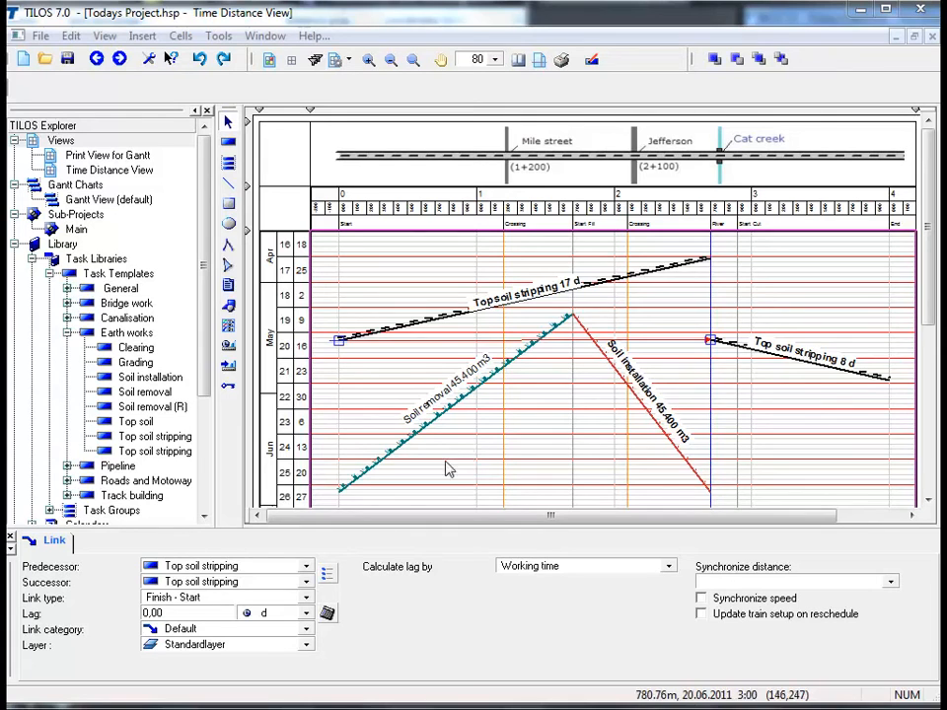
{"action": "left_click", "coordinate": [308, 598]}
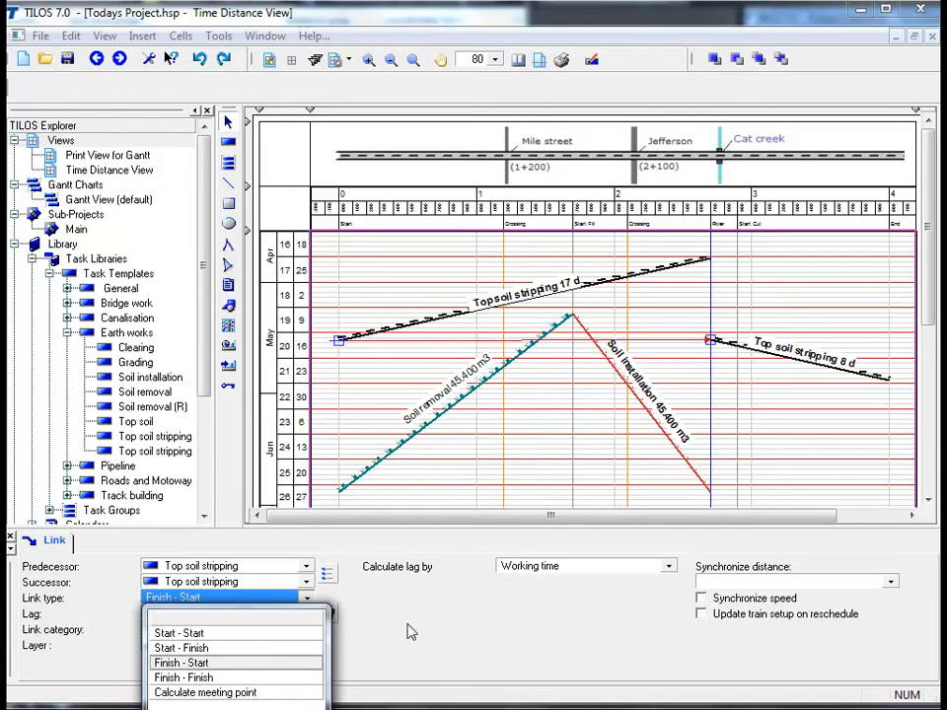
{"action": "left_click", "coordinate": [671, 570]}
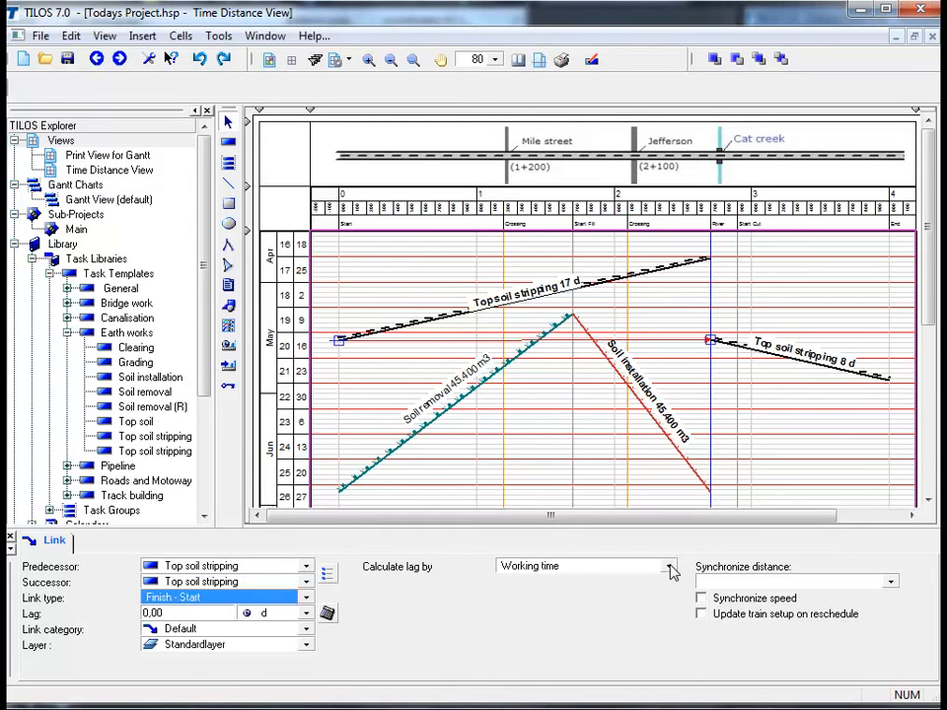
{"action": "left_click", "coordinate": [670, 569]}
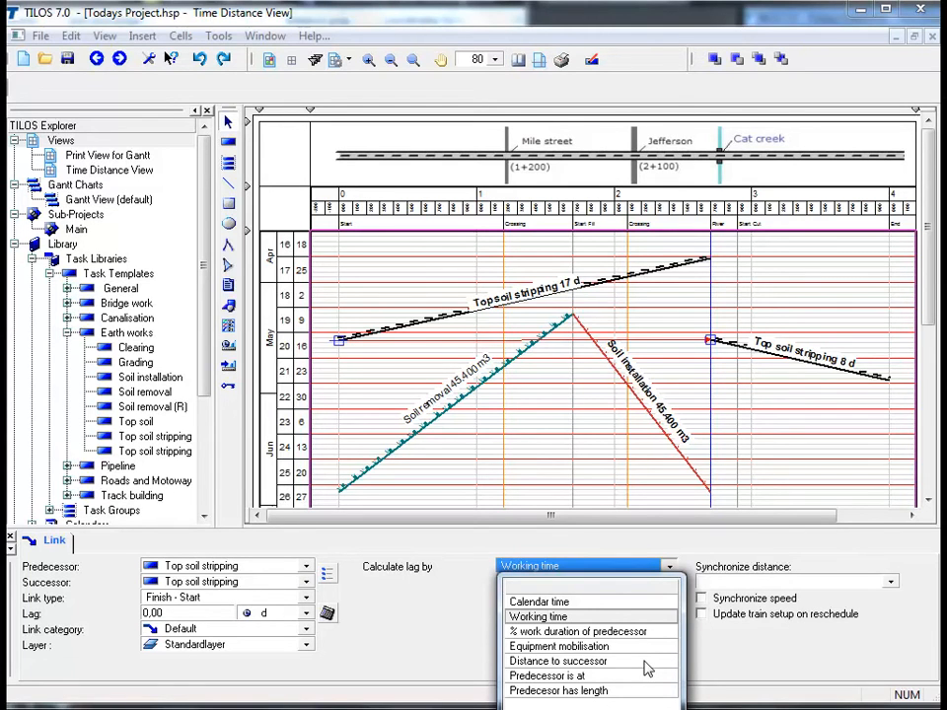
{"action": "left_click", "coordinate": [678, 555]}
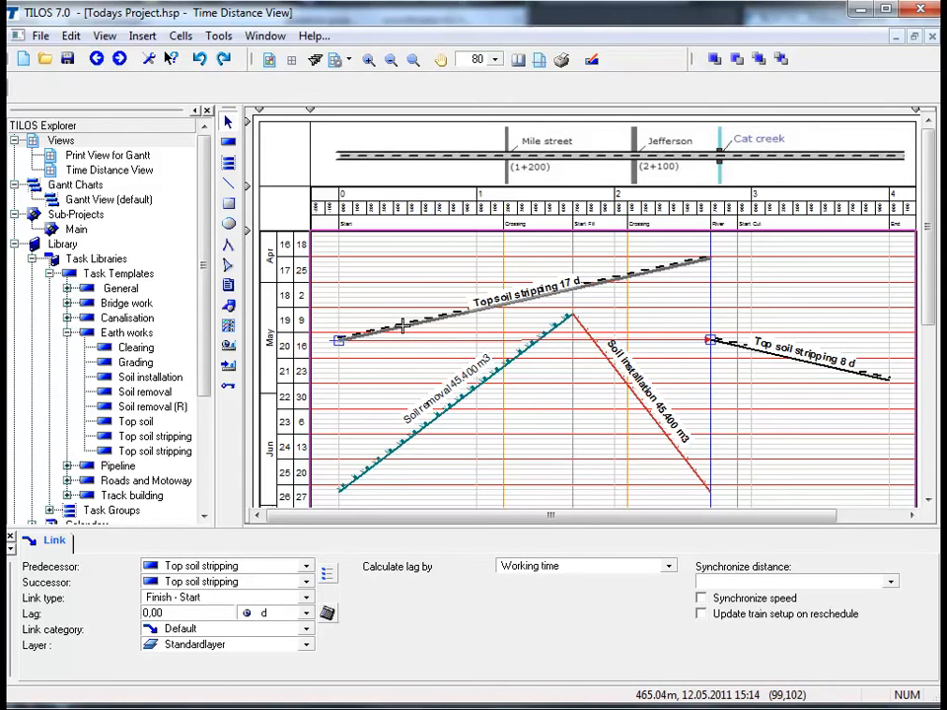
Link the first Top soil stripping task to the Soil removal and Soil installation hammock using Link unlinked tasks
{"action": "left_click", "coordinate": [403, 325]}
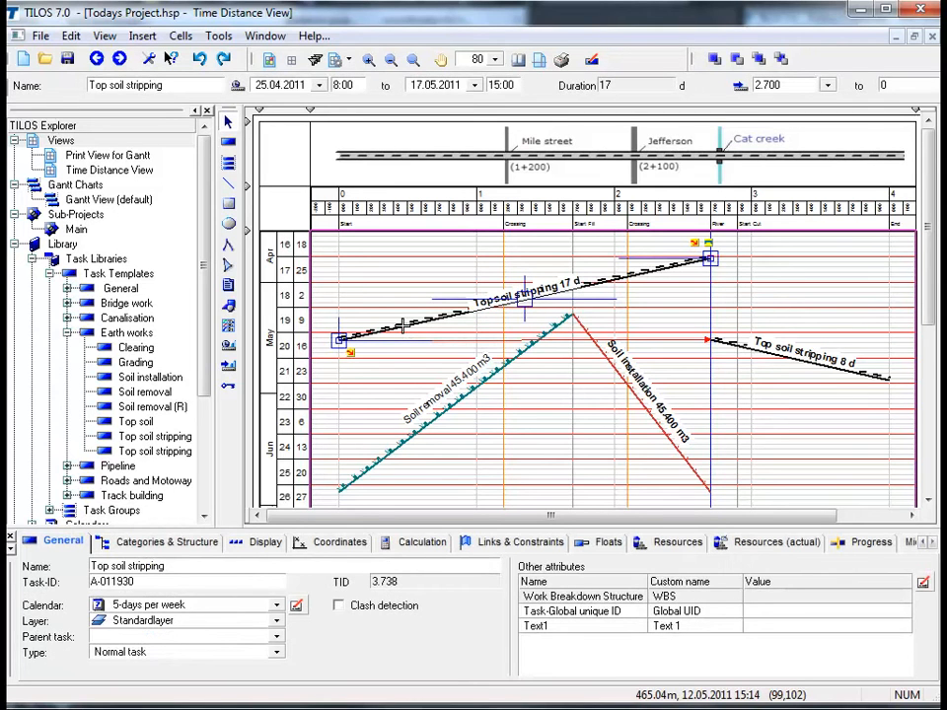
{"action": "left_click", "coordinate": [406, 437]}
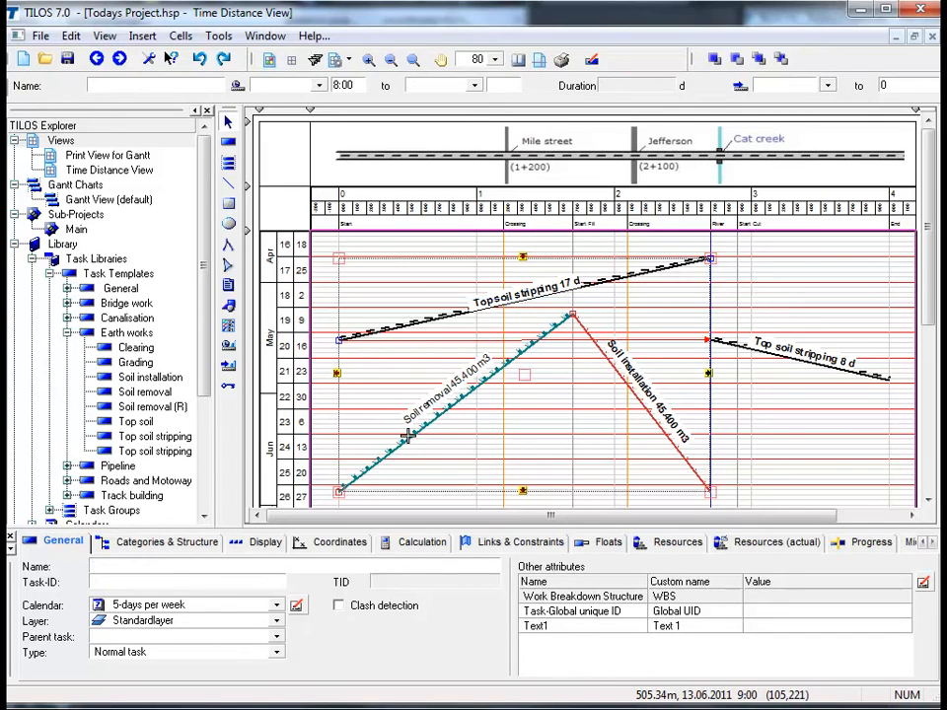
{"action": "right_click", "coordinate": [426, 371]}
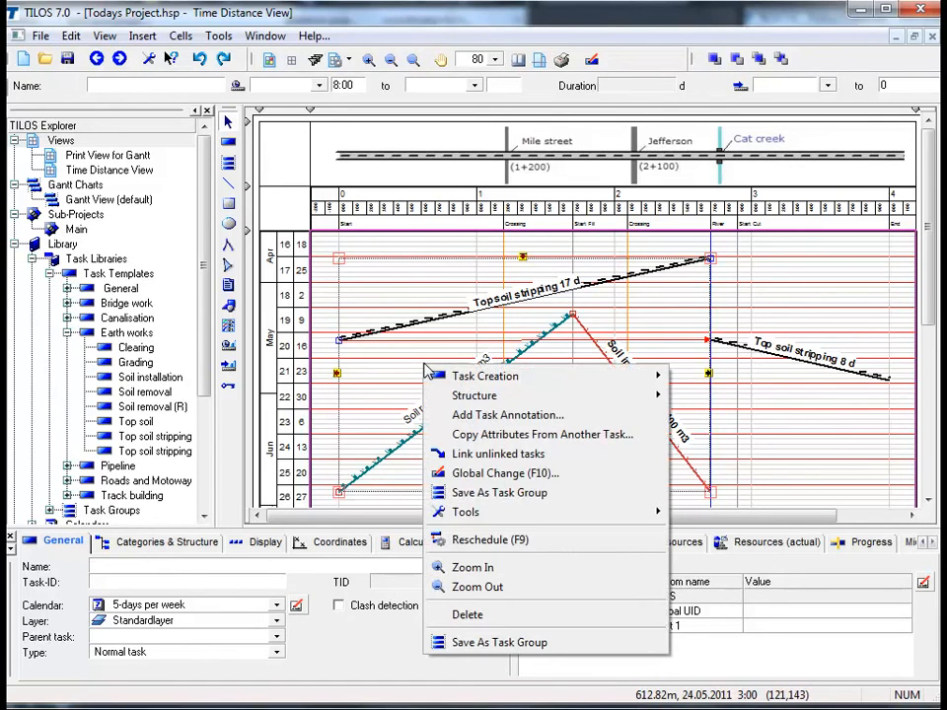
{"action": "left_click", "coordinate": [498, 454]}
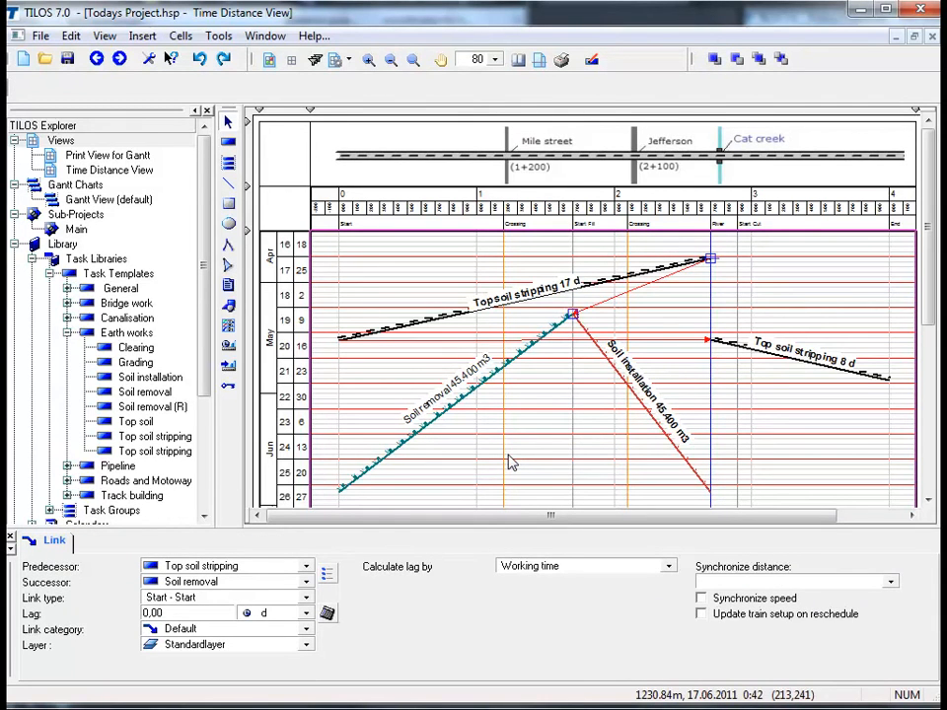
Calculate the lag of the Top soil stripping to Soil removal link by Distance to successor with a 250 m distance lag
{"action": "left_click", "coordinate": [254, 598]}
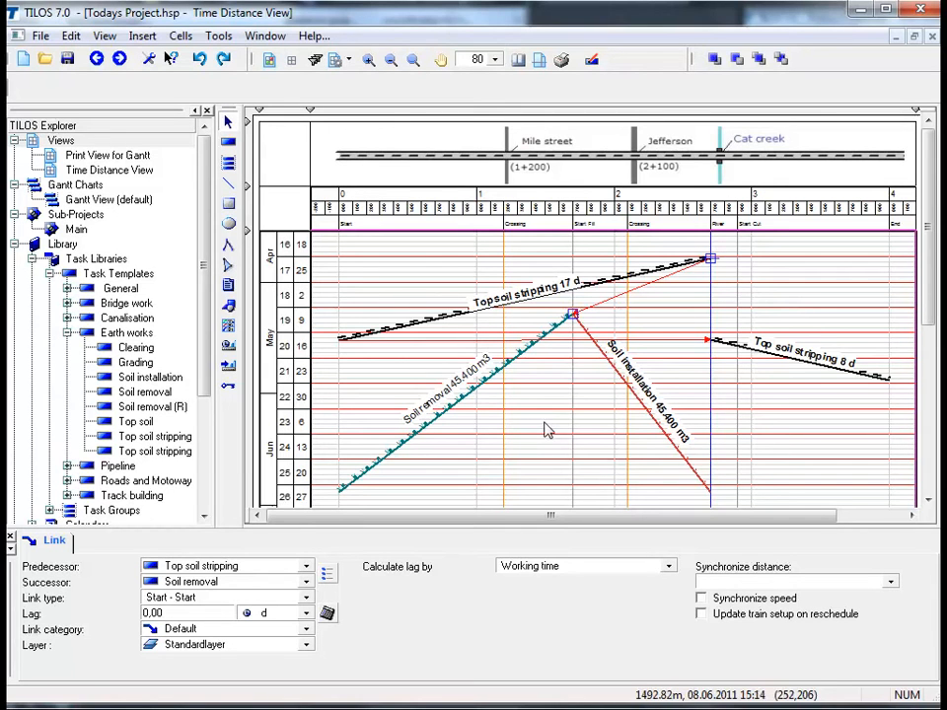
{"action": "left_click", "coordinate": [670, 566]}
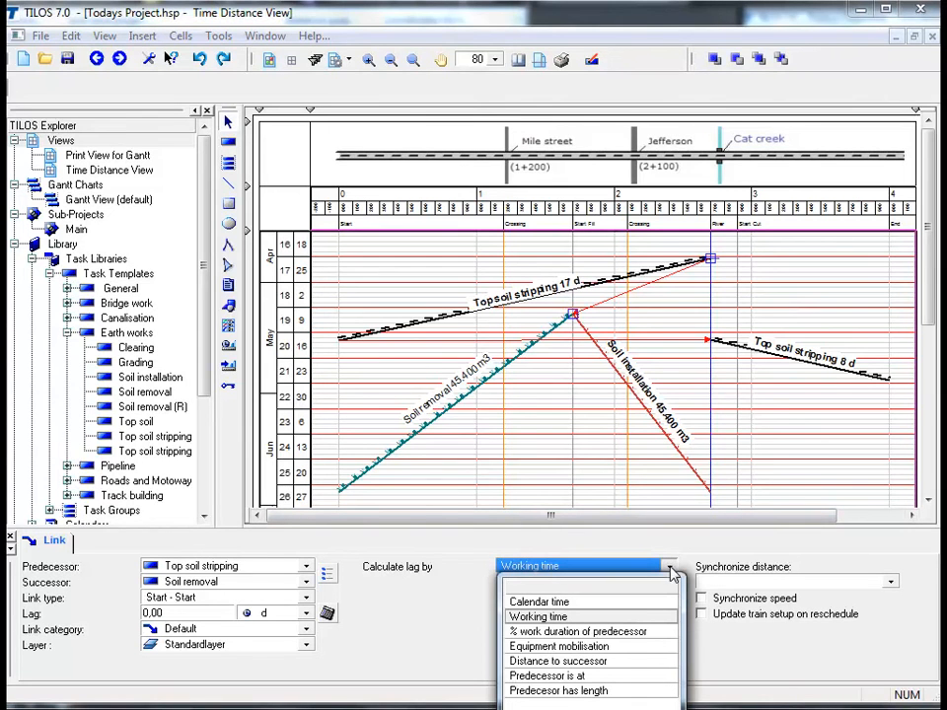
{"action": "left_click", "coordinate": [642, 663]}
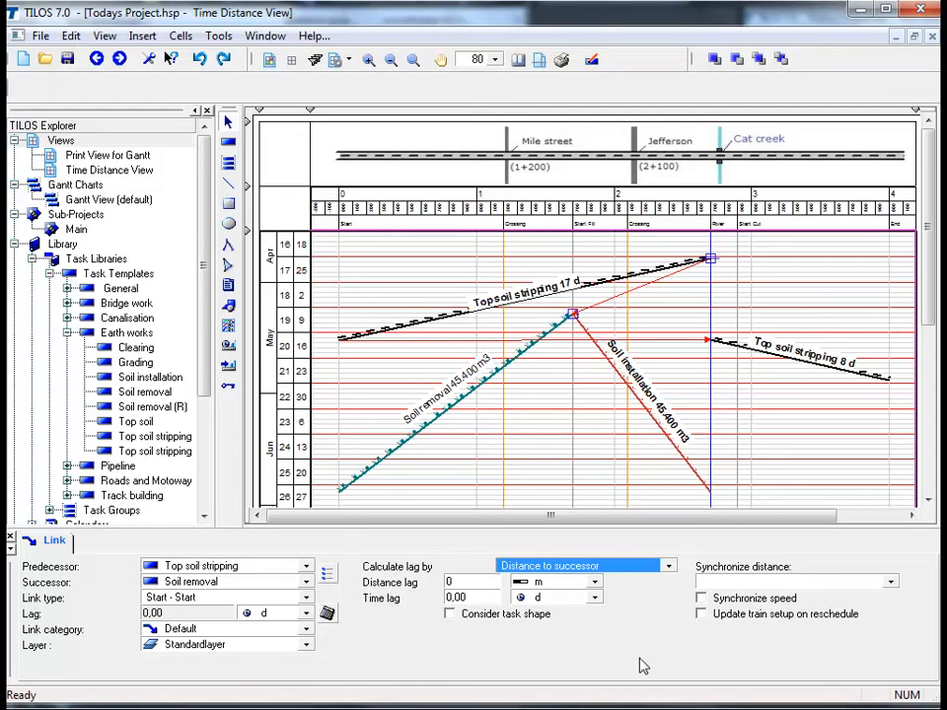
{"action": "left_click", "coordinate": [479, 583]}
{"action": "type", "text": "250"}
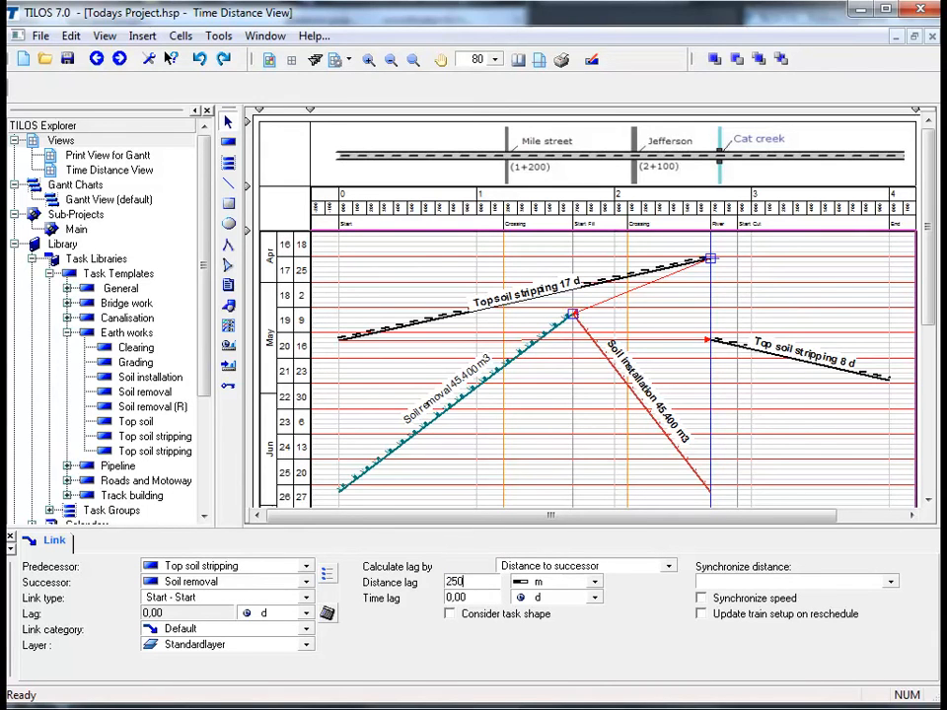
{"action": "left_click", "coordinate": [541, 444]}
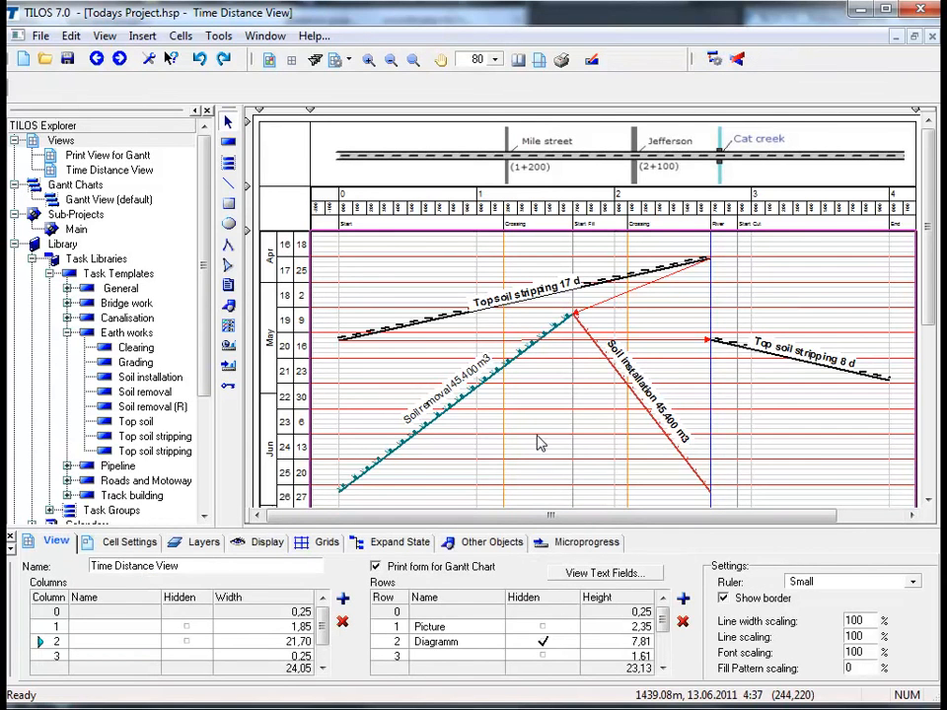
Reschedule the project and check the lag of the link between Top soil stripping and Soil removal
{"action": "right_click", "coordinate": [540, 444]}
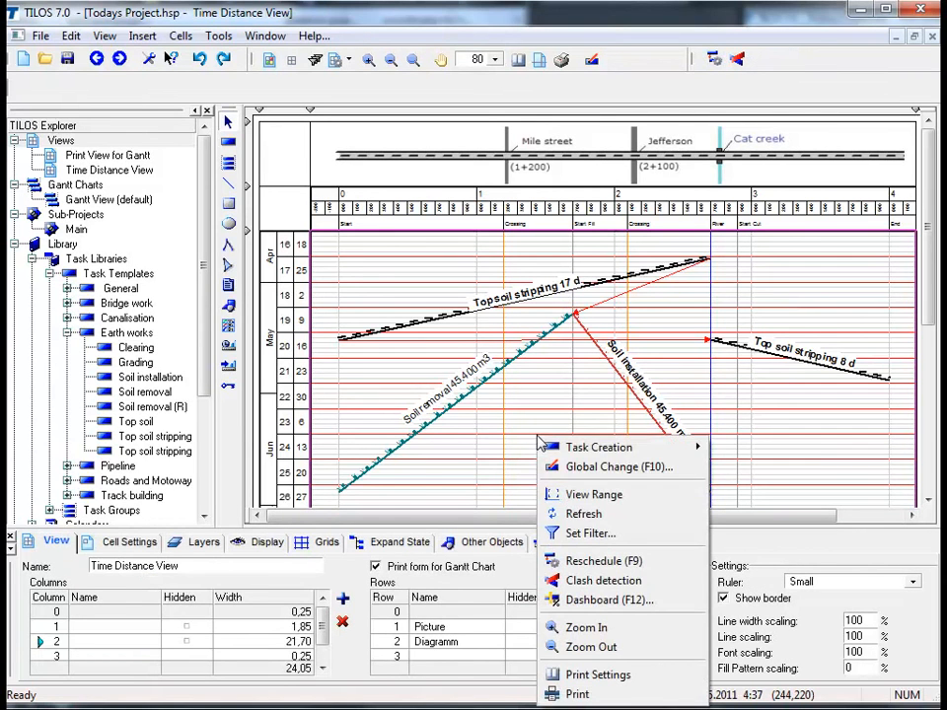
{"action": "left_click", "coordinate": [592, 560]}
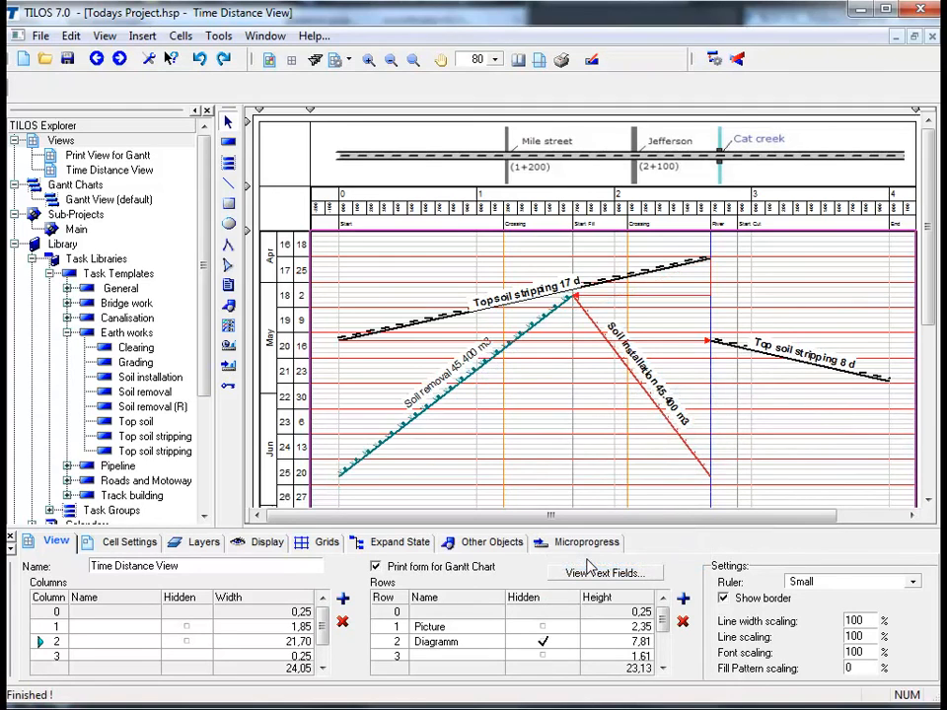
{"action": "left_click", "coordinate": [626, 298]}
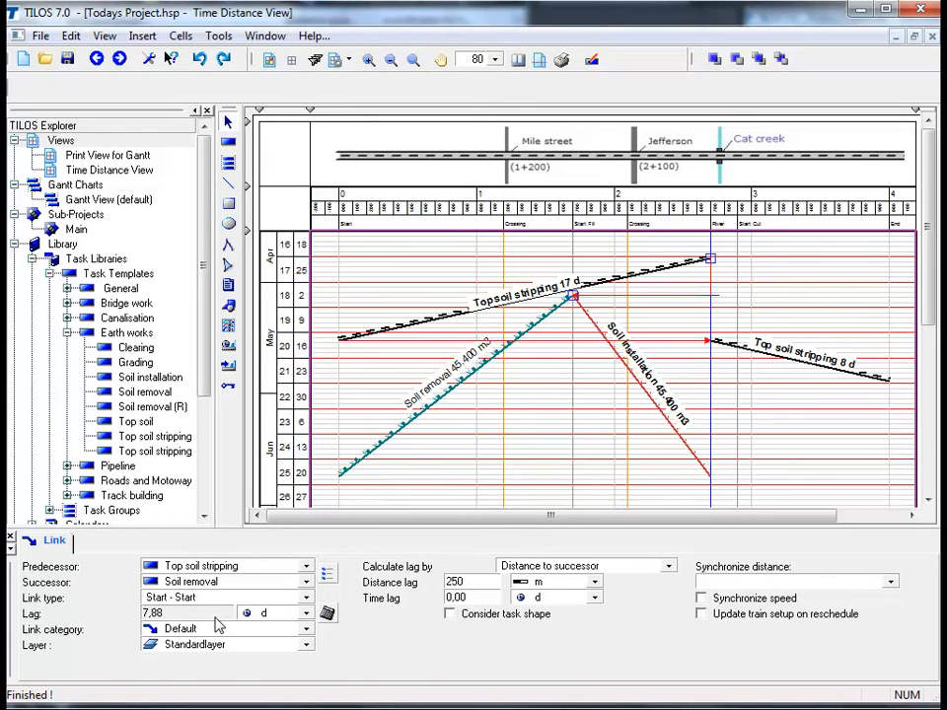
Show total float, free float and the critical path in the time-distance view
{"action": "left_click", "coordinate": [529, 443]}
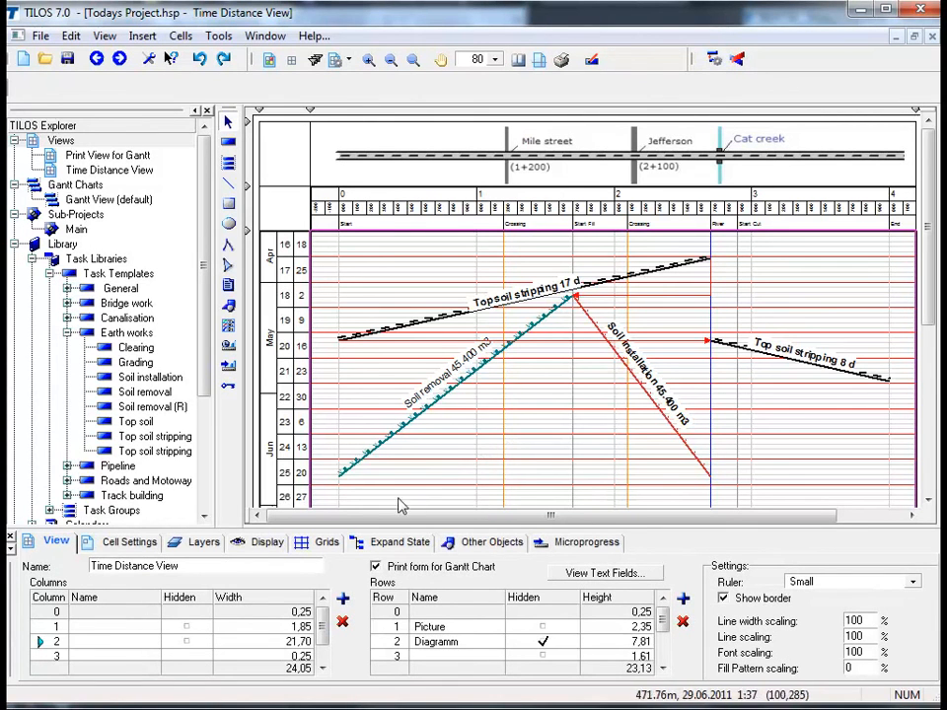
{"action": "left_click", "coordinate": [267, 548]}
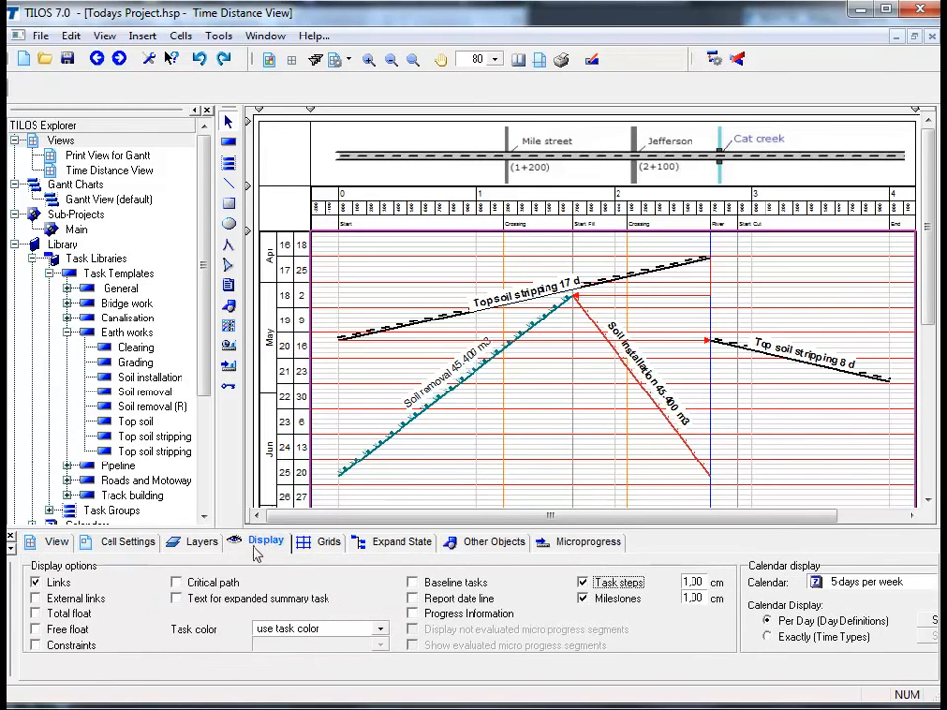
{"action": "left_click", "coordinate": [36, 613]}
{"action": "left_click", "coordinate": [35, 629]}
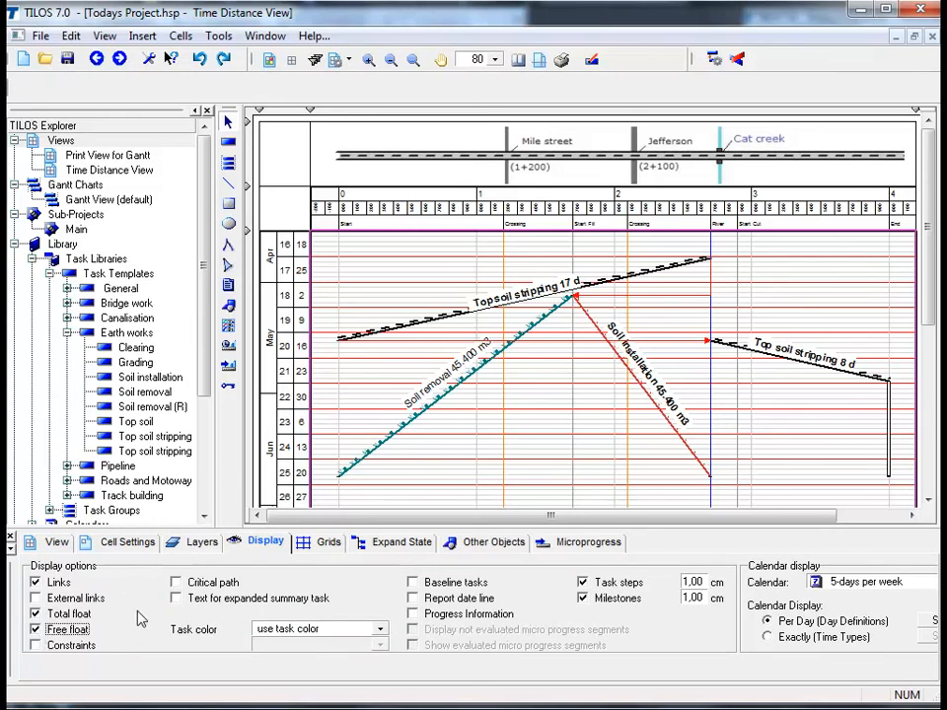
{"action": "left_click", "coordinate": [175, 583]}
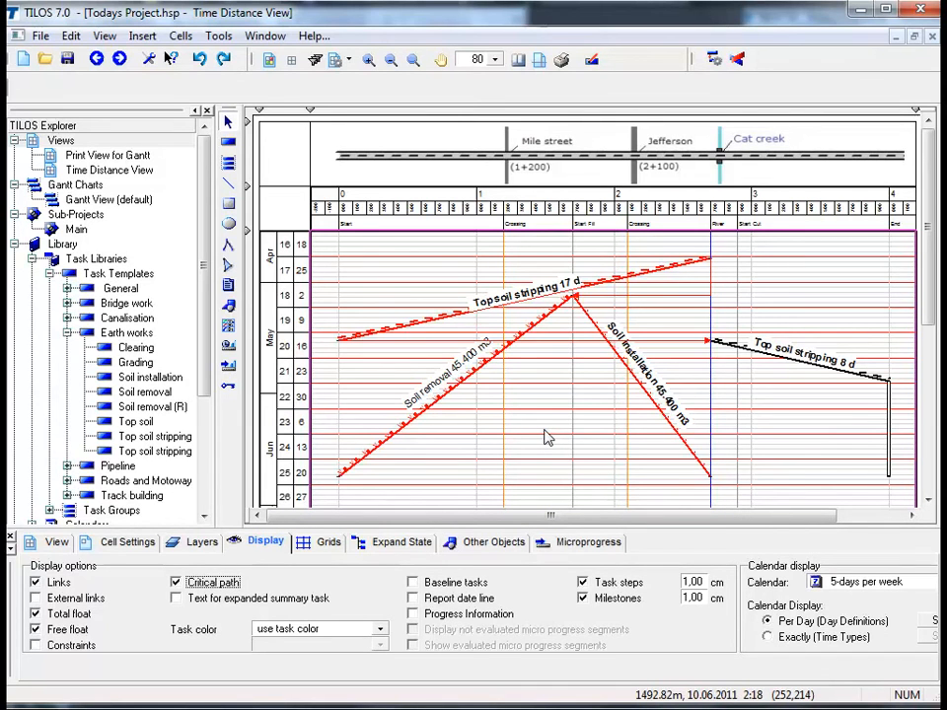
{"action": "left_click", "coordinate": [577, 405]}
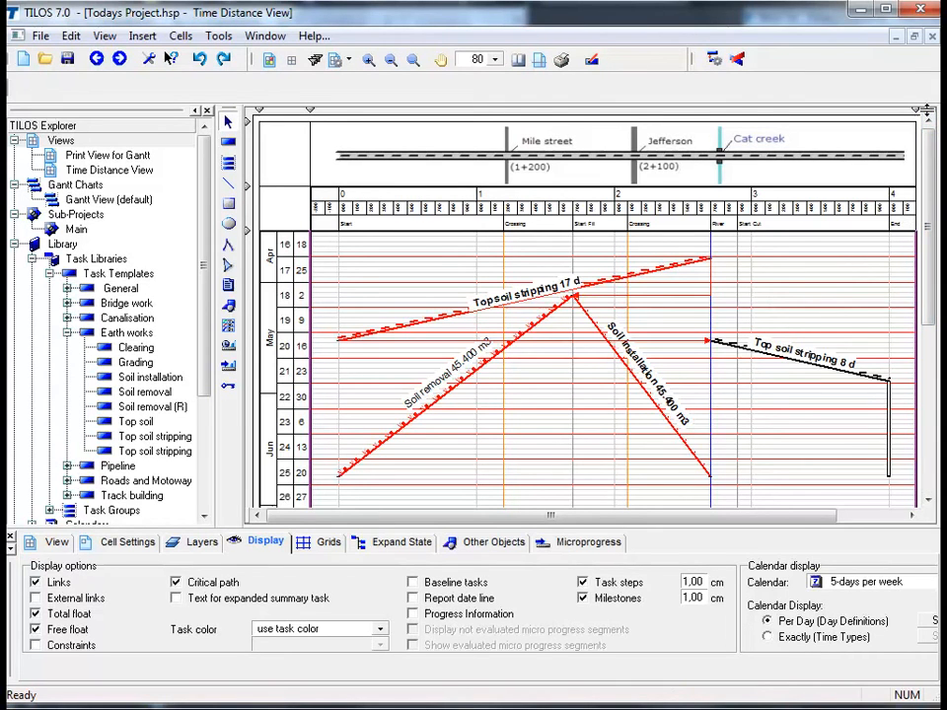
Split the view horizontally below the distance scale and bring July and August into the lower pane
{"action": "left_click_drag", "start_coordinate": [925, 111], "coordinate": [929, 229]}
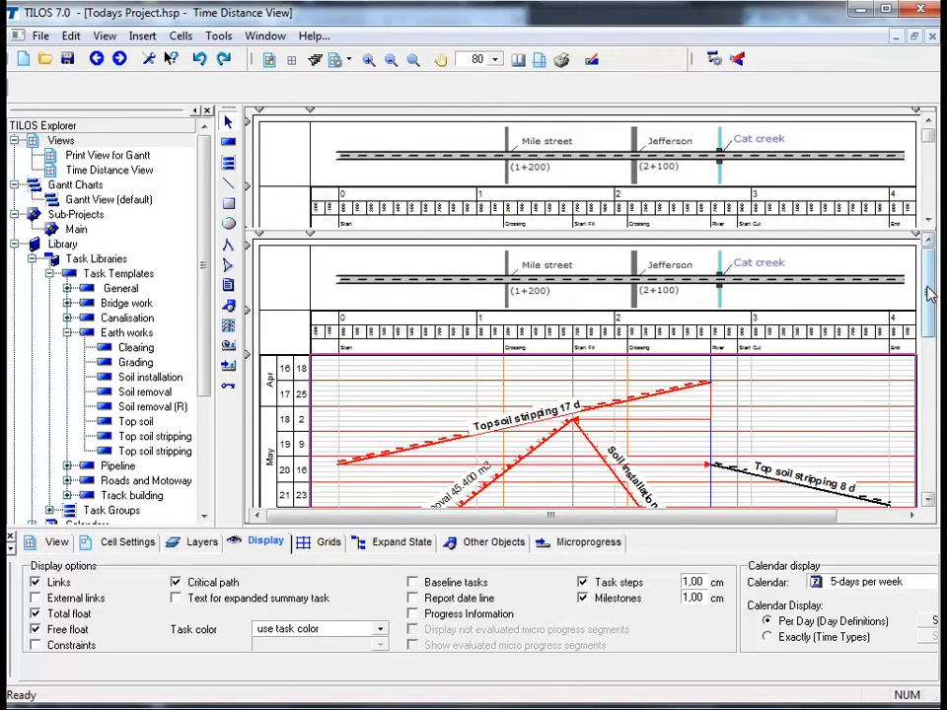
{"action": "left_click_drag", "start_coordinate": [928, 293], "coordinate": [927, 398]}
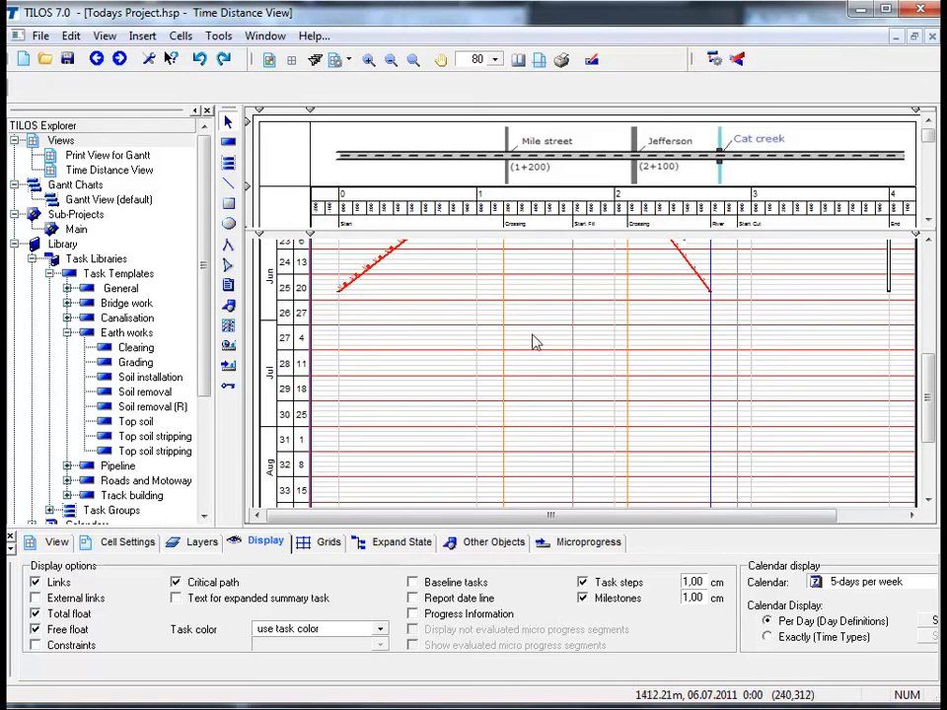
Insert a Canalisation task group by coordinates from 2.700 to 1.200 starting 30.06.2011, and reschedule the project
{"action": "left_click", "coordinate": [228, 165]}
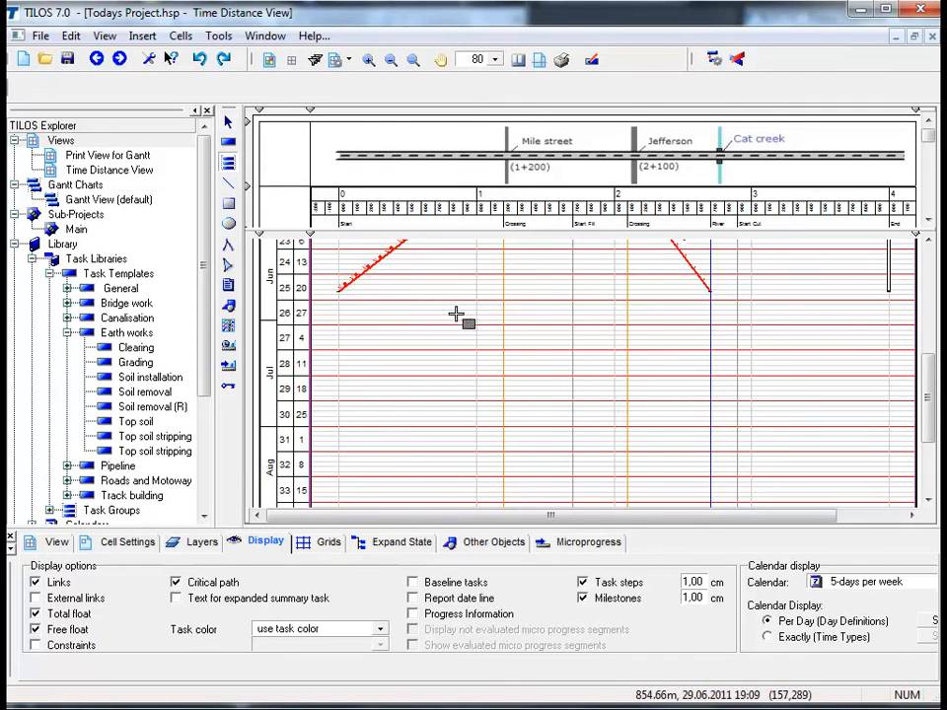
{"action": "left_click_drag", "start_coordinate": [456, 313], "coordinate": [688, 397]}
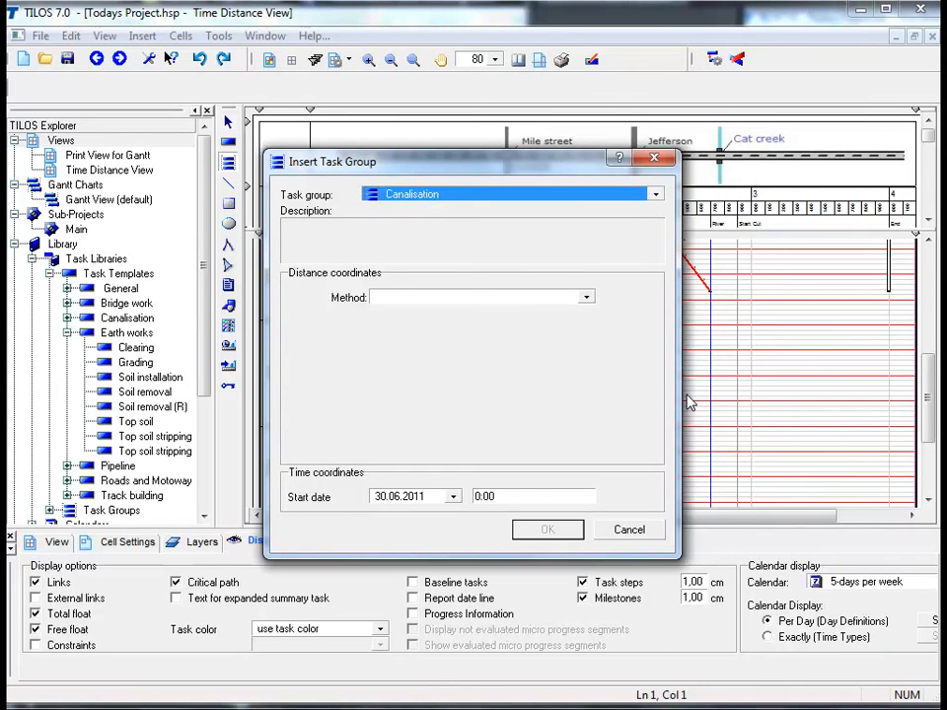
{"action": "left_click", "coordinate": [587, 300]}
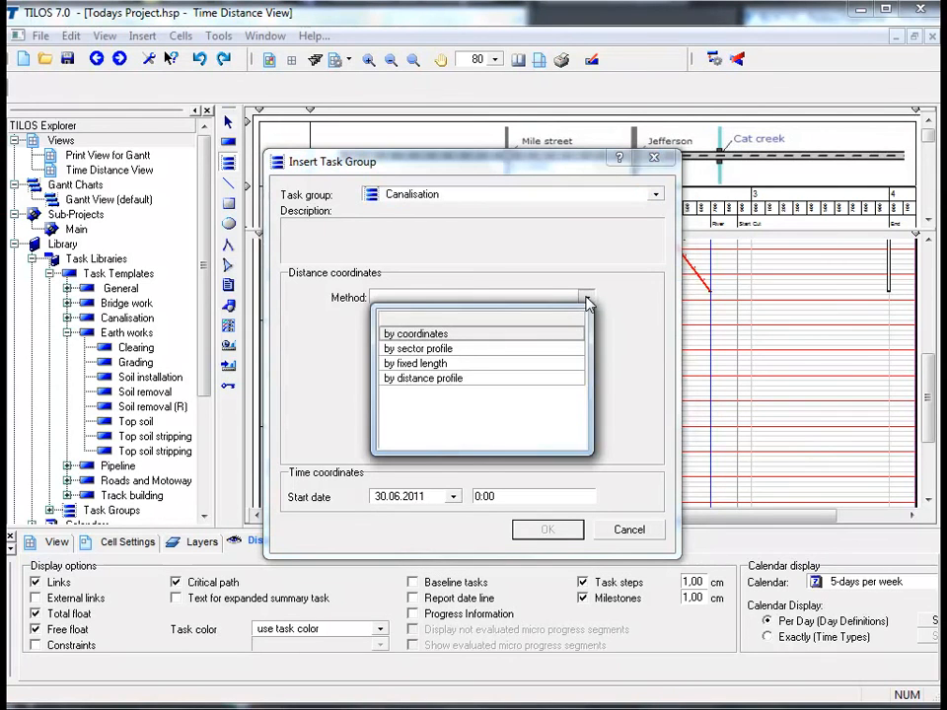
{"action": "left_click", "coordinate": [550, 335]}
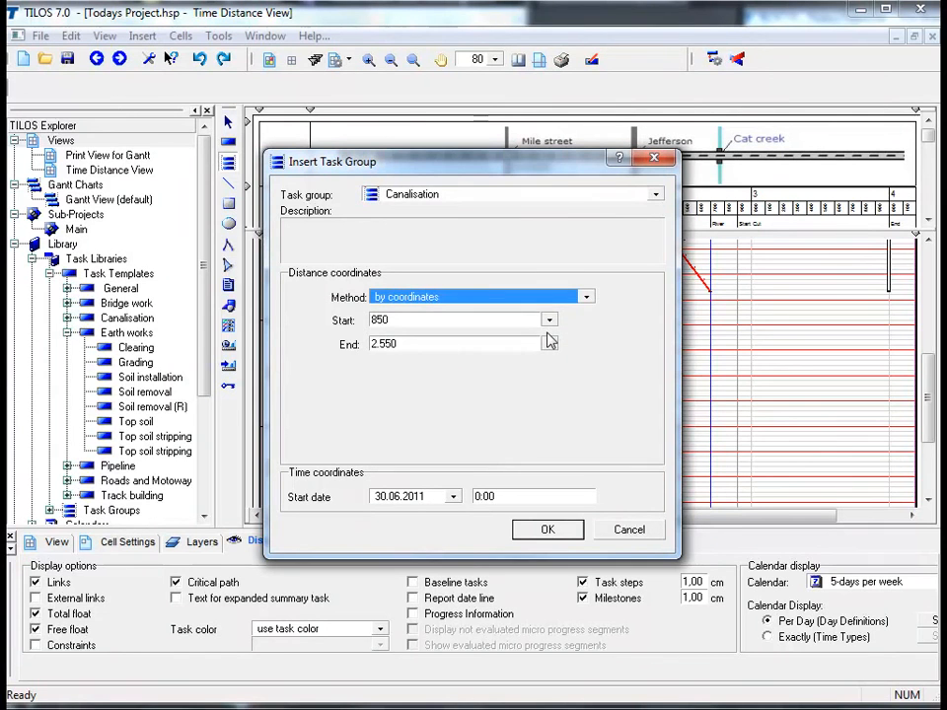
{"action": "left_click", "coordinate": [457, 323]}
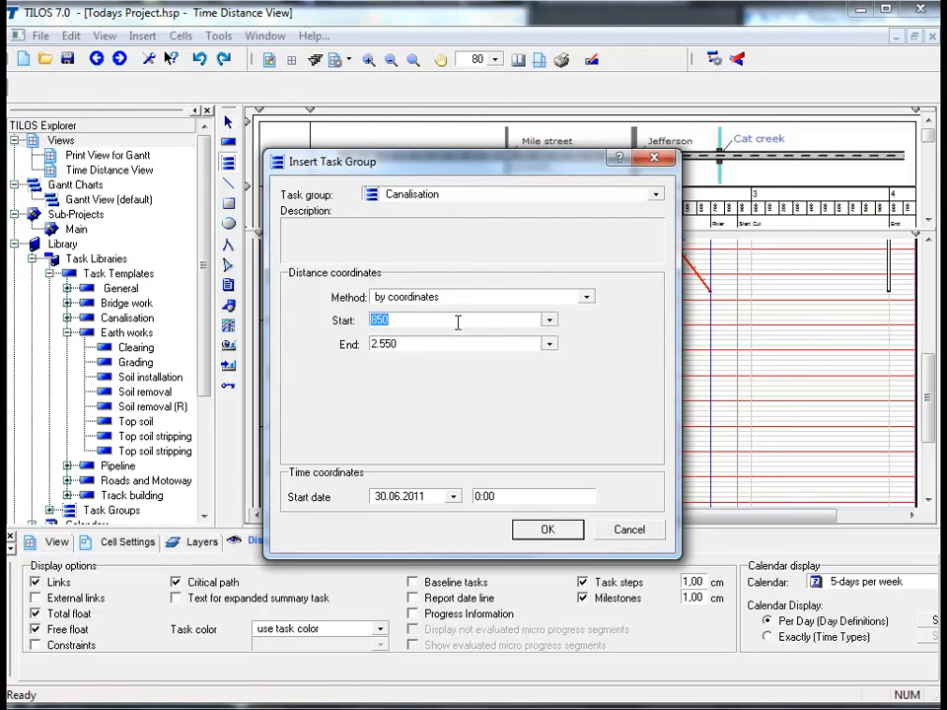
{"action": "type", "text": "700"}
{"action": "key", "text": "Tab"}
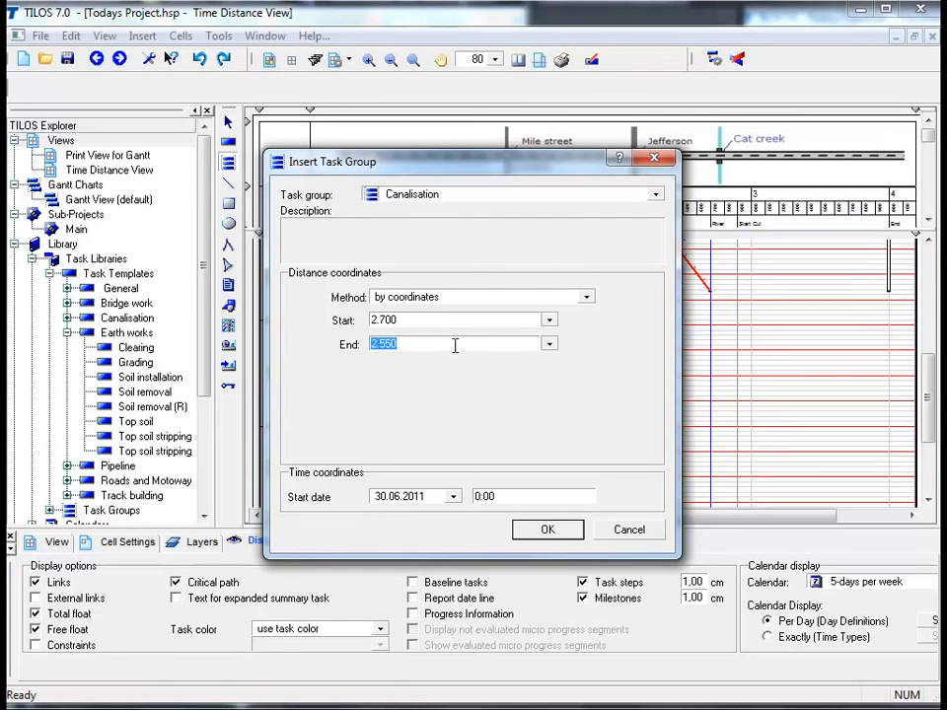
{"action": "type", "text": "1200"}
{"action": "left_click", "coordinate": [543, 529]}
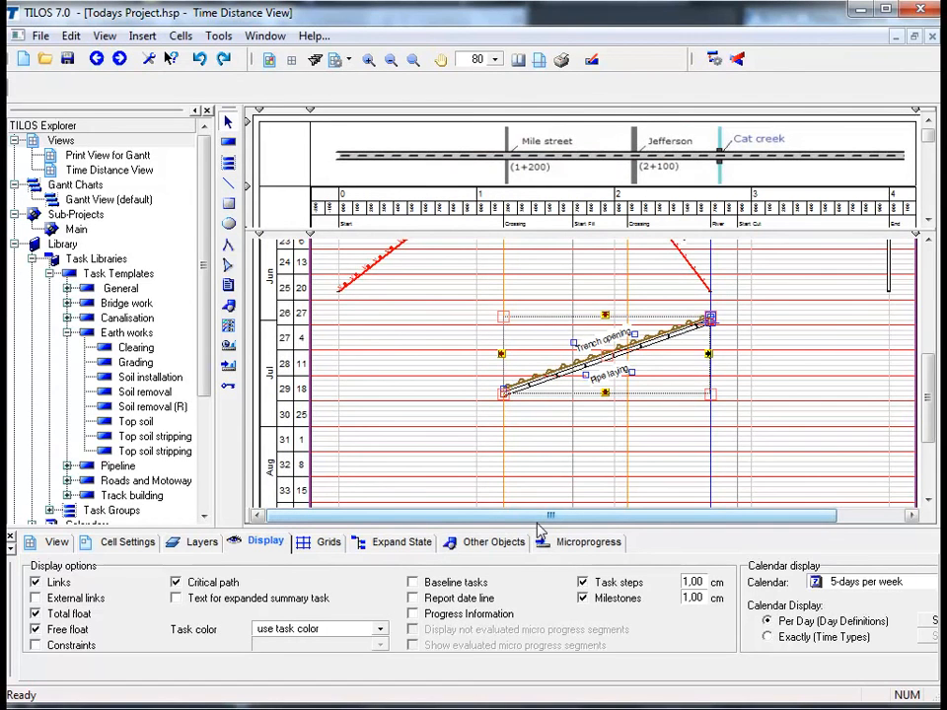
{"action": "left_click", "coordinate": [472, 361]}
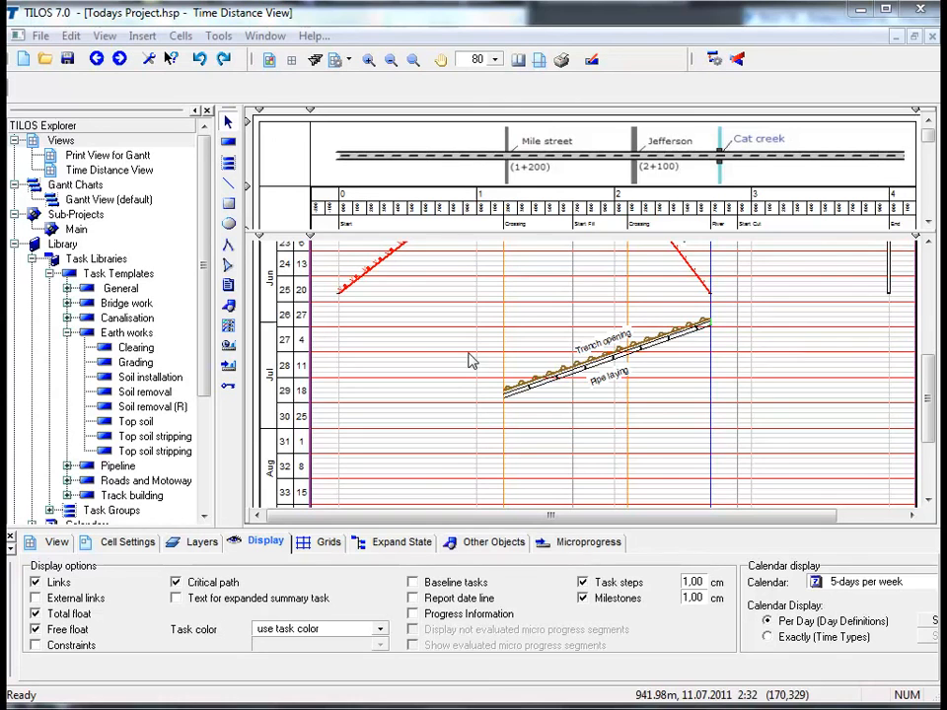
{"action": "left_click", "coordinate": [712, 61]}
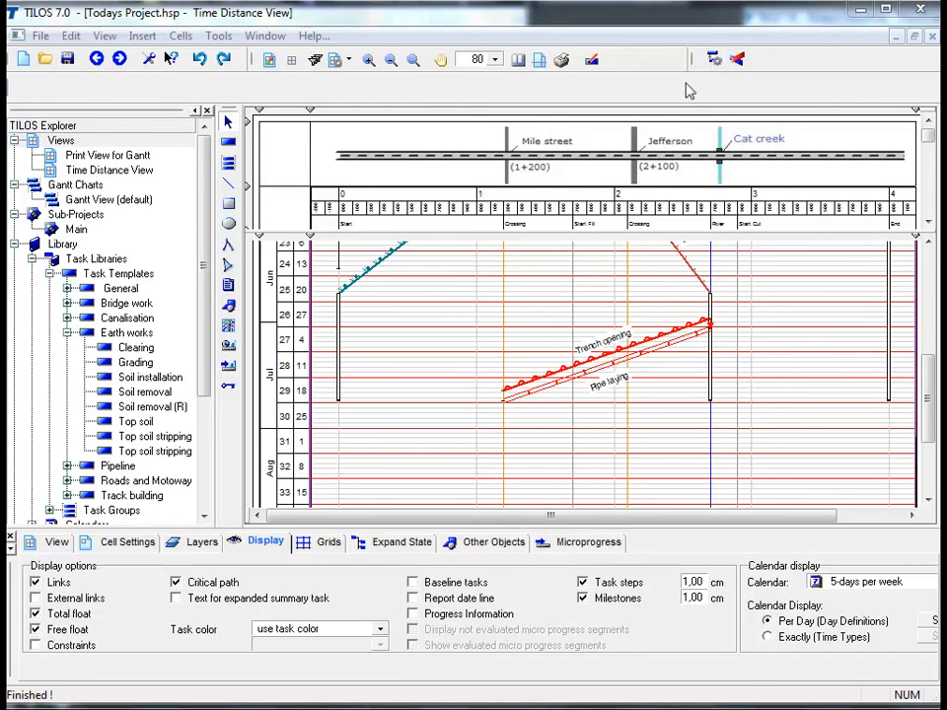
Link the Soil removal finish to the Trench opening start, synchronizing start and end distance and speed, and reschedule
{"action": "left_click", "coordinate": [363, 278]}
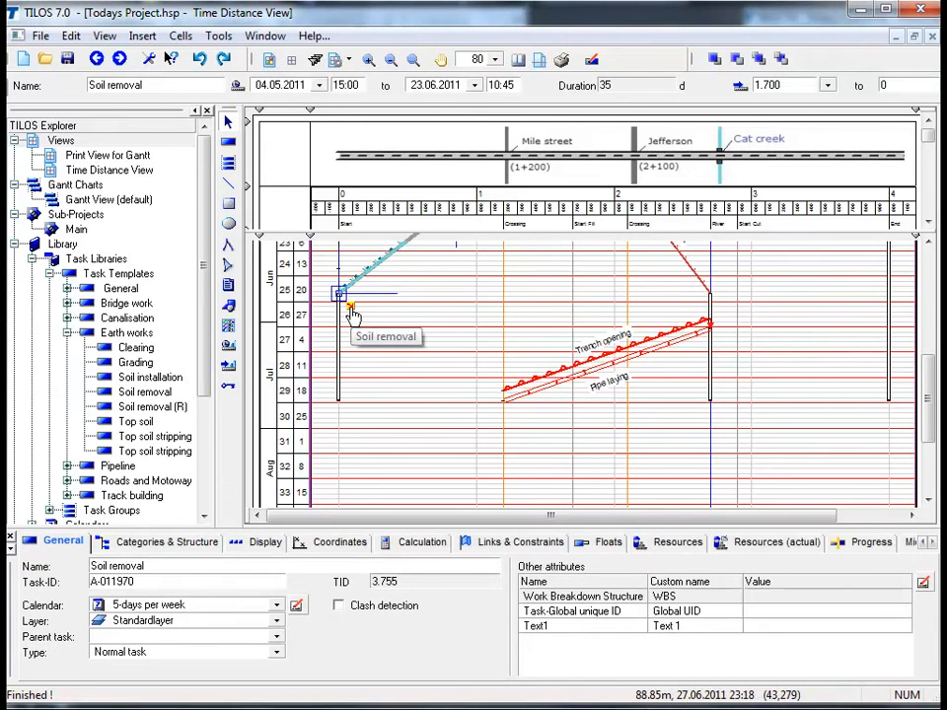
{"action": "left_click_drag", "start_coordinate": [353, 313], "coordinate": [708, 321]}
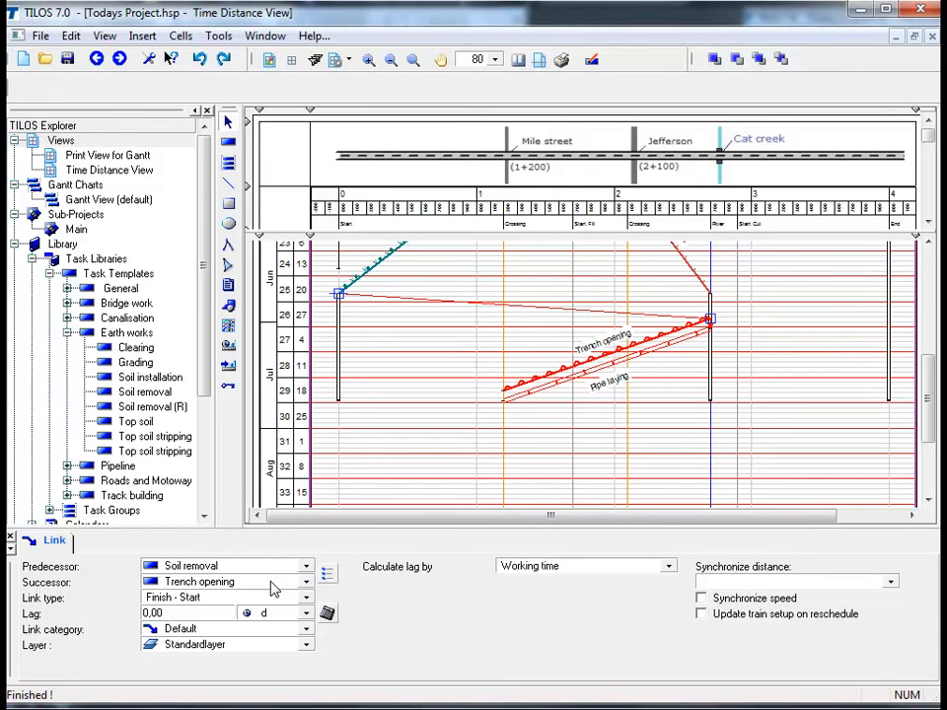
{"action": "left_click", "coordinate": [477, 362]}
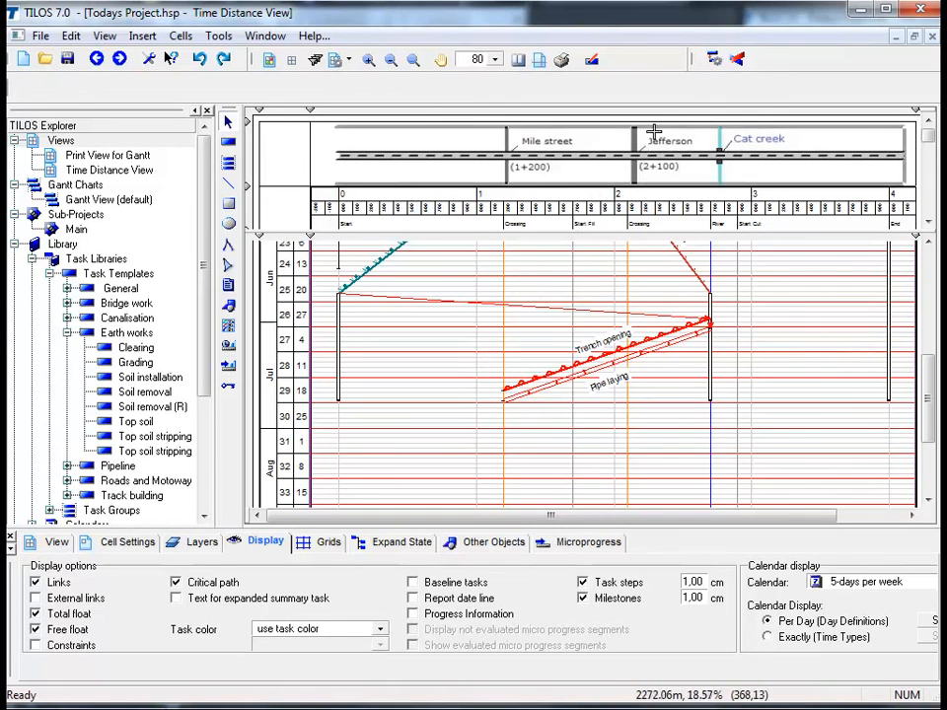
{"action": "left_click", "coordinate": [717, 63]}
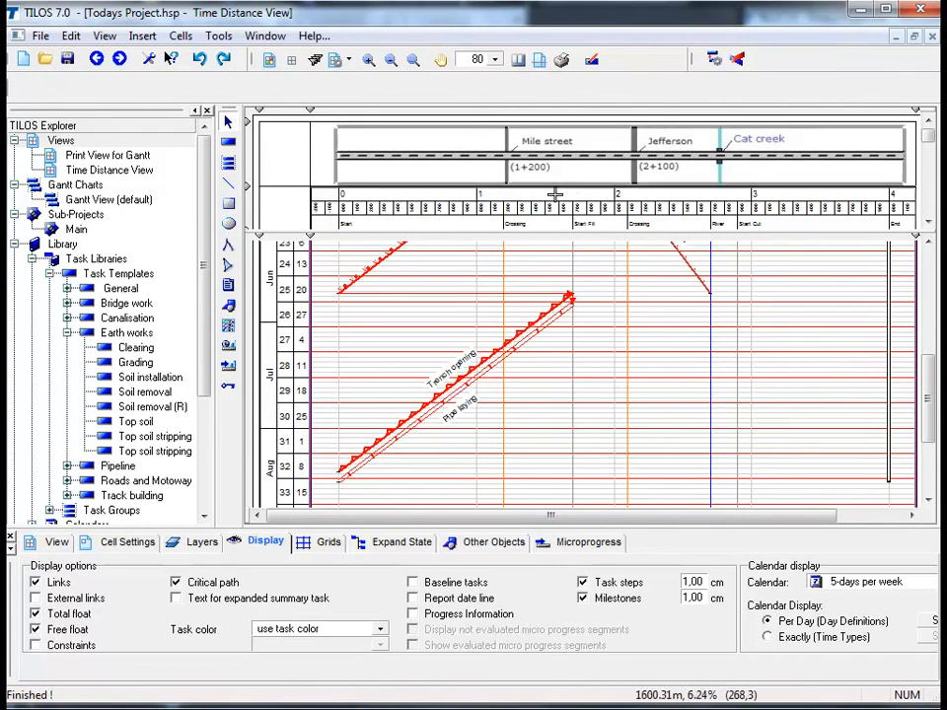
{"action": "left_click", "coordinate": [487, 294]}
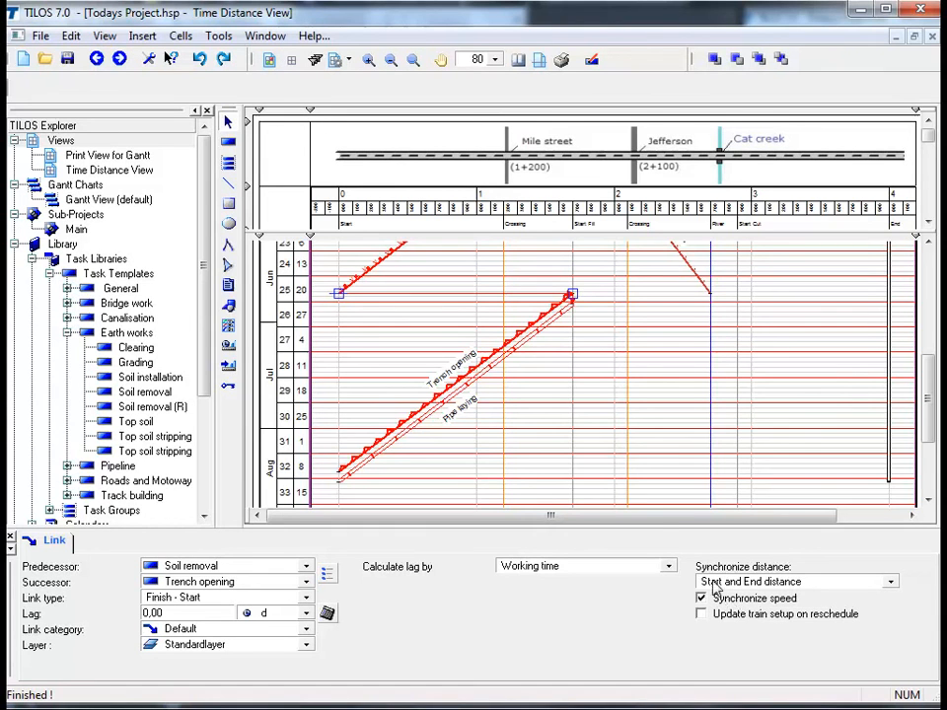
Set the Trench opening task's planned work rate to 15 m/h and reschedule the project
{"action": "left_click", "coordinate": [519, 330]}
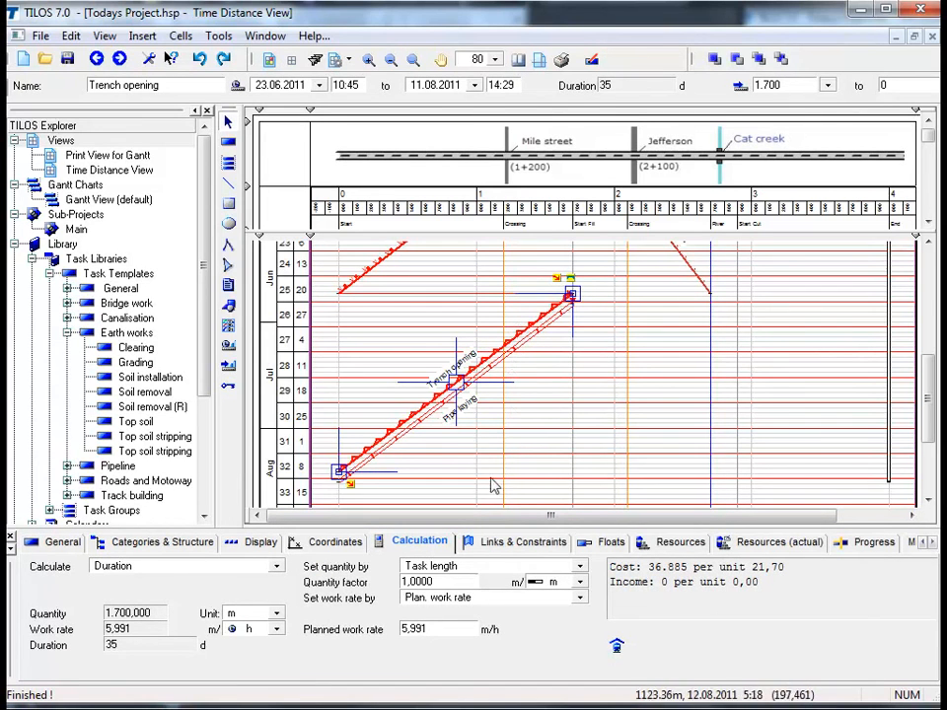
{"action": "double_click", "coordinate": [445, 628]}
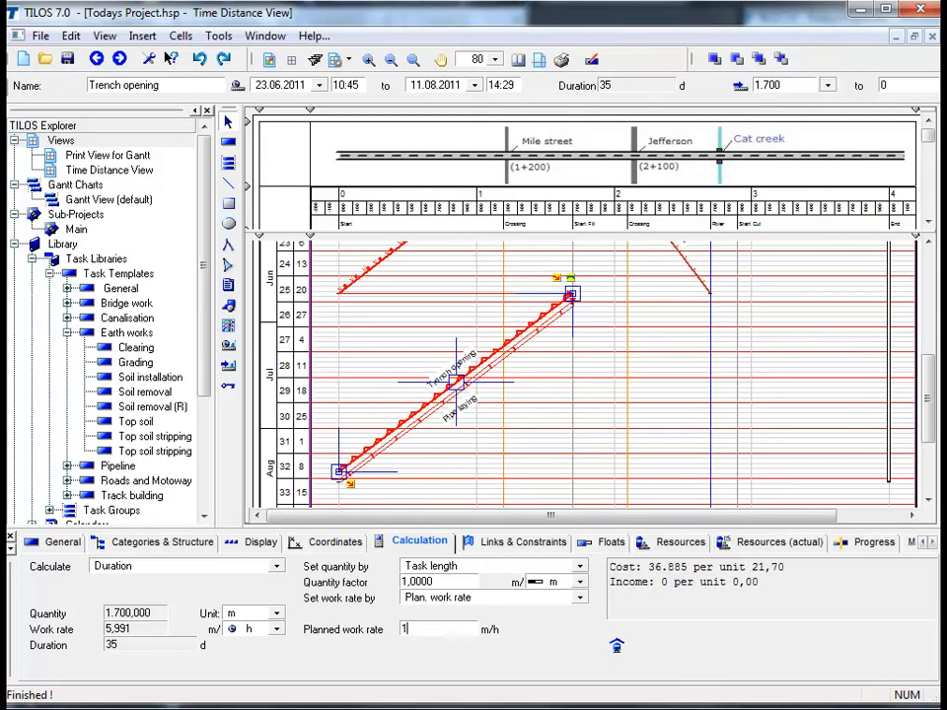
{"action": "type", "text": "15"}
{"action": "left_click", "coordinate": [538, 489]}
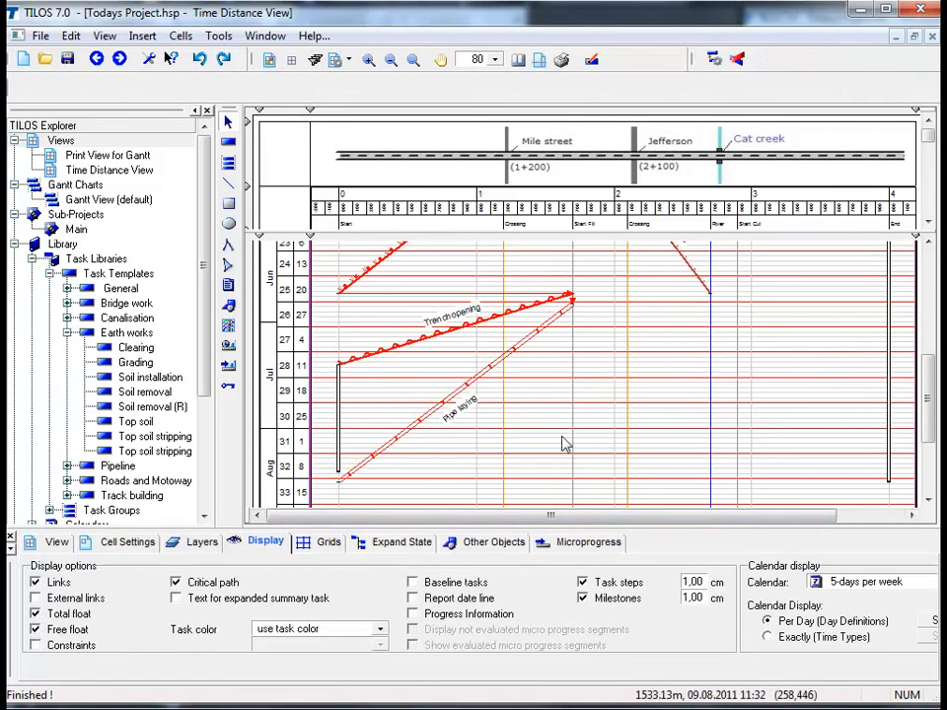
{"action": "left_click", "coordinate": [713, 61]}
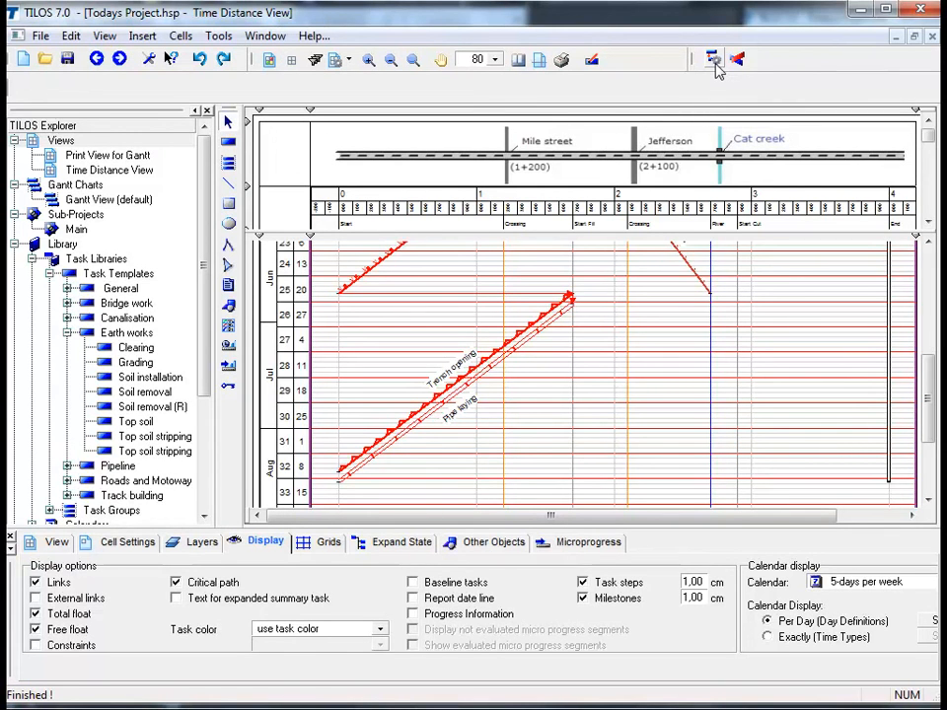
{"action": "left_click", "coordinate": [537, 434]}
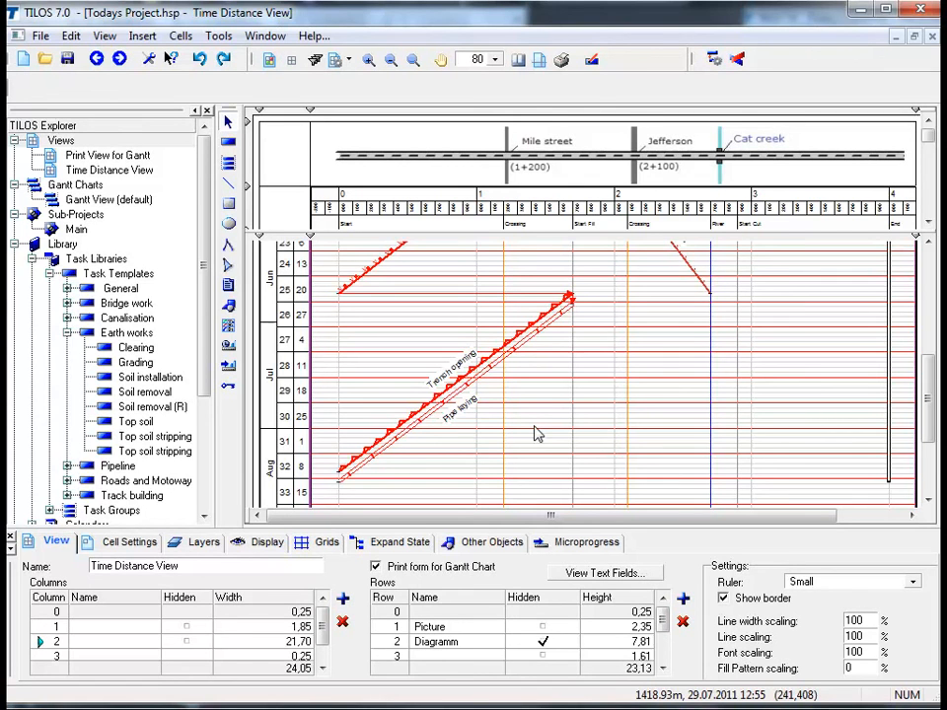
Copy the Trench opening and Pipe laying tasks together by coordinates to 4.000 through 2.700, starting 30.06.2011
{"action": "left_click", "coordinate": [398, 423]}
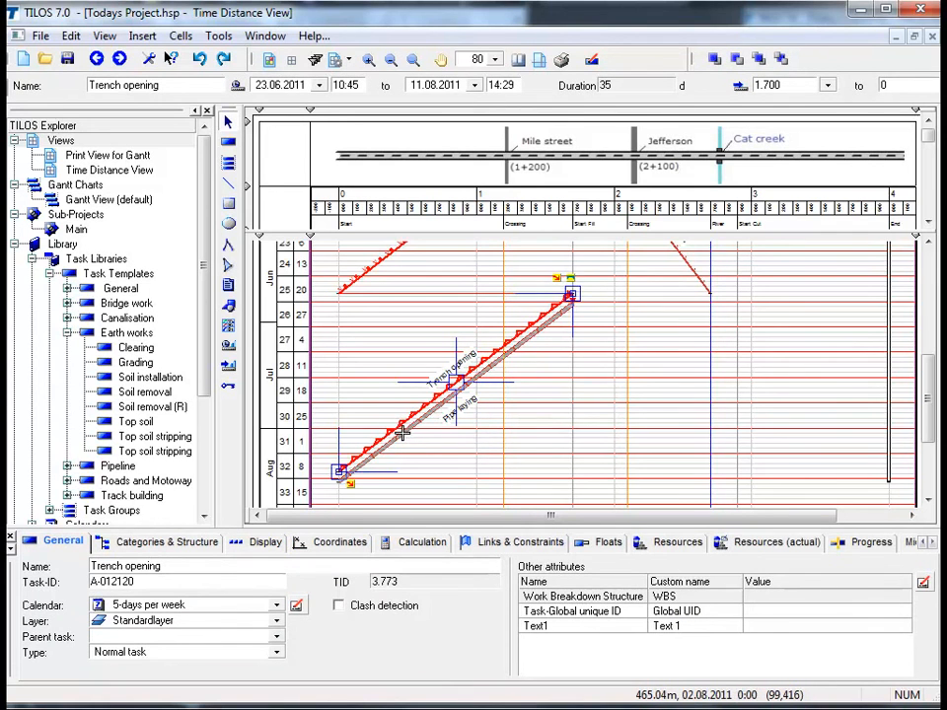
{"action": "left_click", "coordinate": [401, 432]}
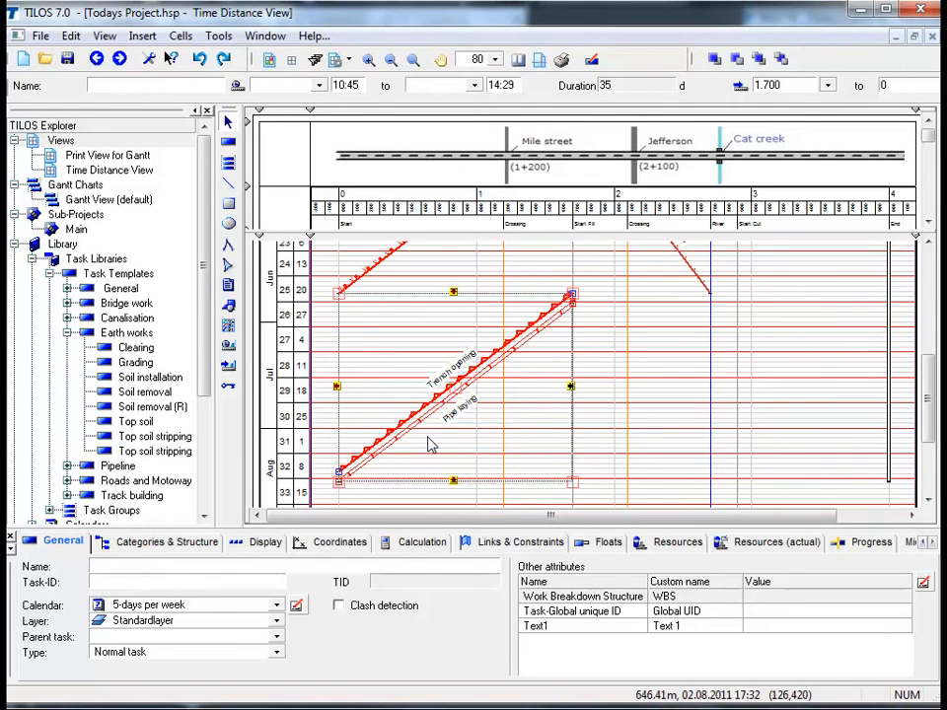
{"action": "right_click", "coordinate": [430, 446]}
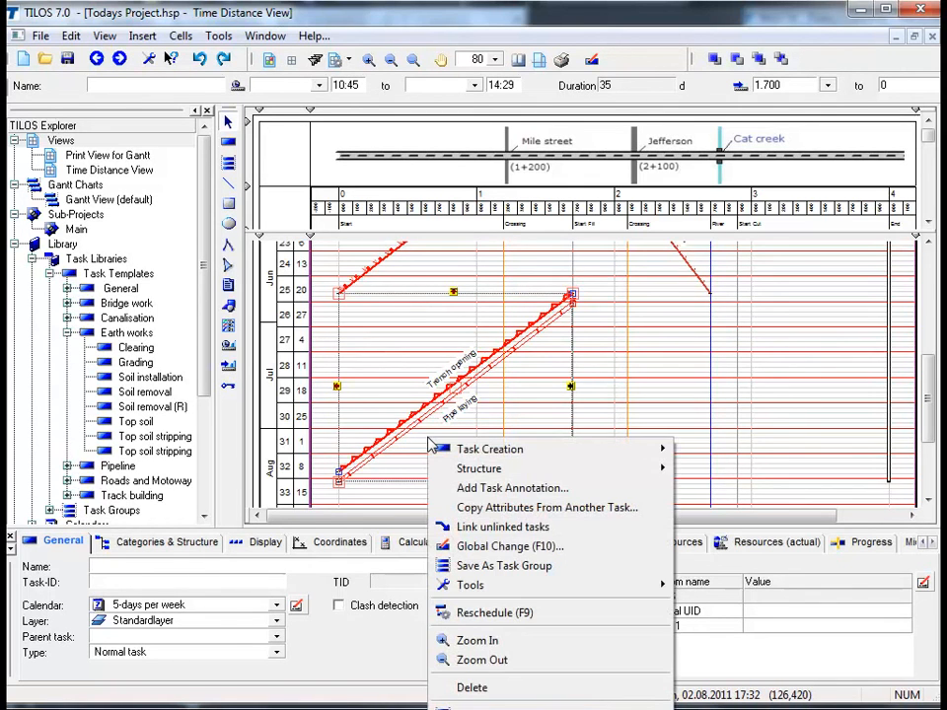
{"action": "mouse_move", "coordinate": [469, 452]}
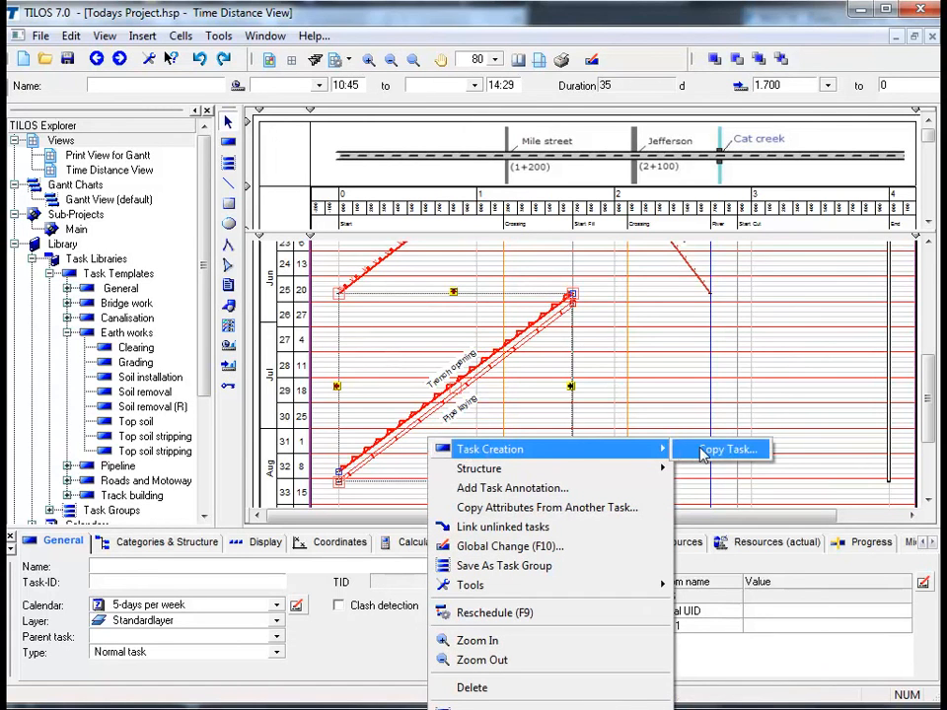
{"action": "left_click", "coordinate": [702, 450]}
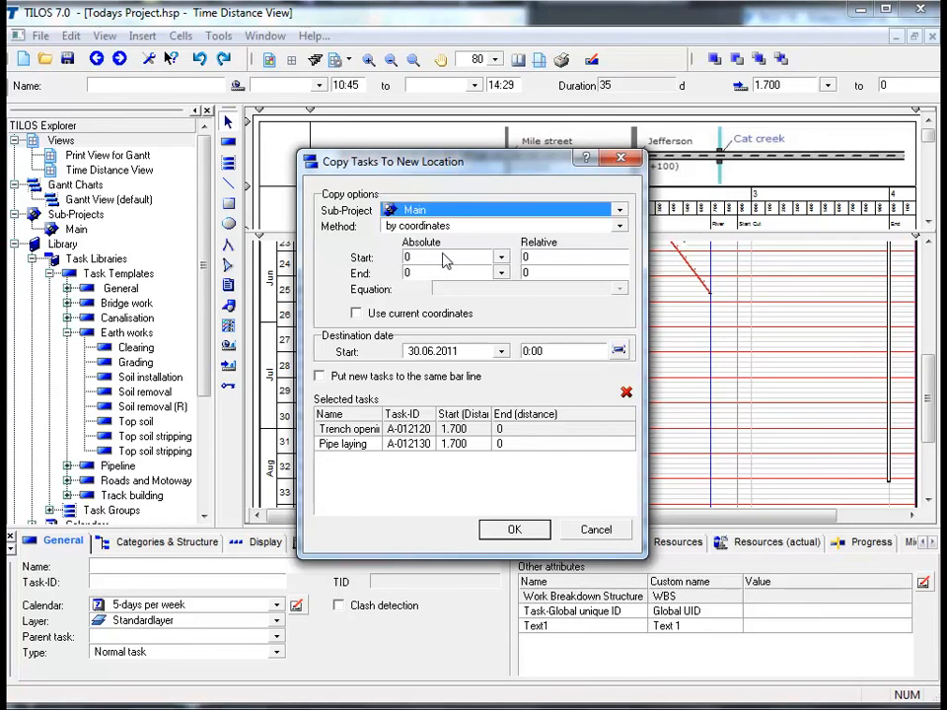
{"action": "left_click", "coordinate": [442, 258]}
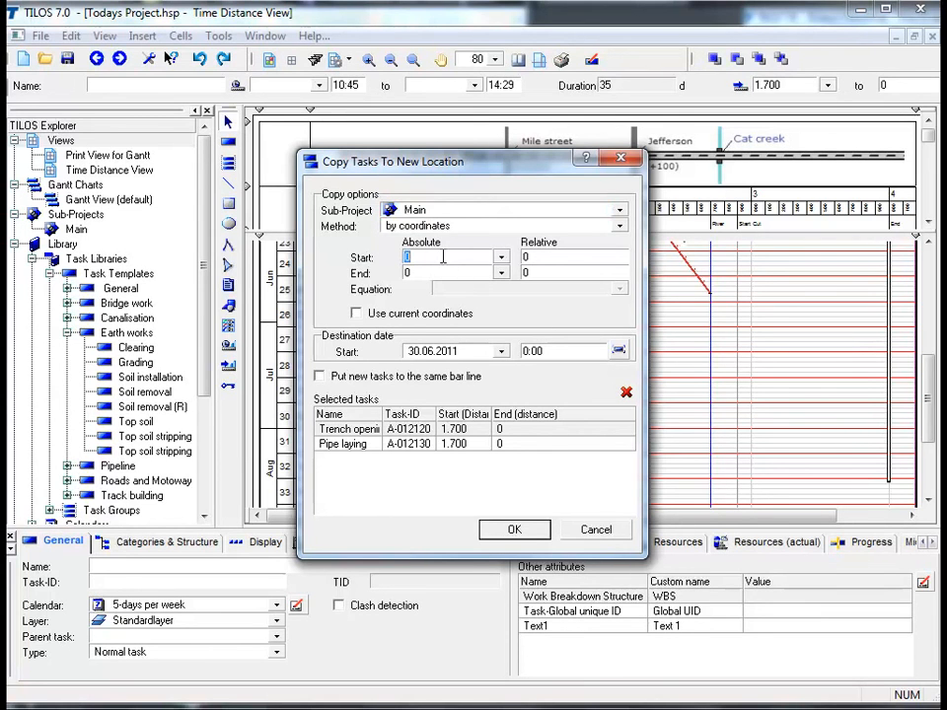
{"action": "type", "text": "4.000"}
{"action": "key", "text": "Tab"}
{"action": "key", "text": "Tab"}
{"action": "type", "text": "2700"}
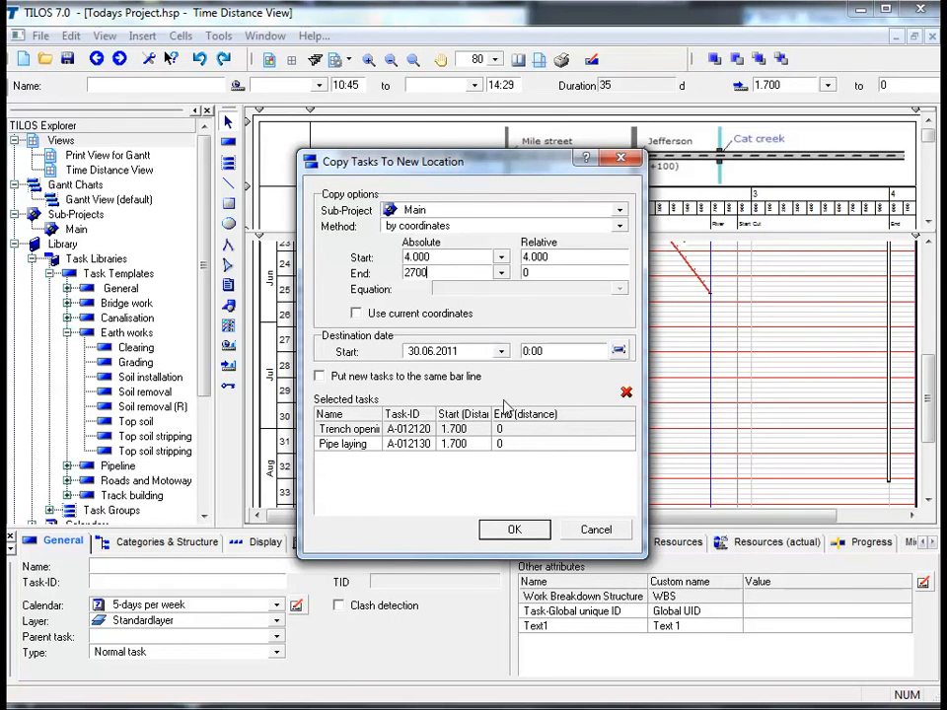
{"action": "left_click", "coordinate": [535, 532]}
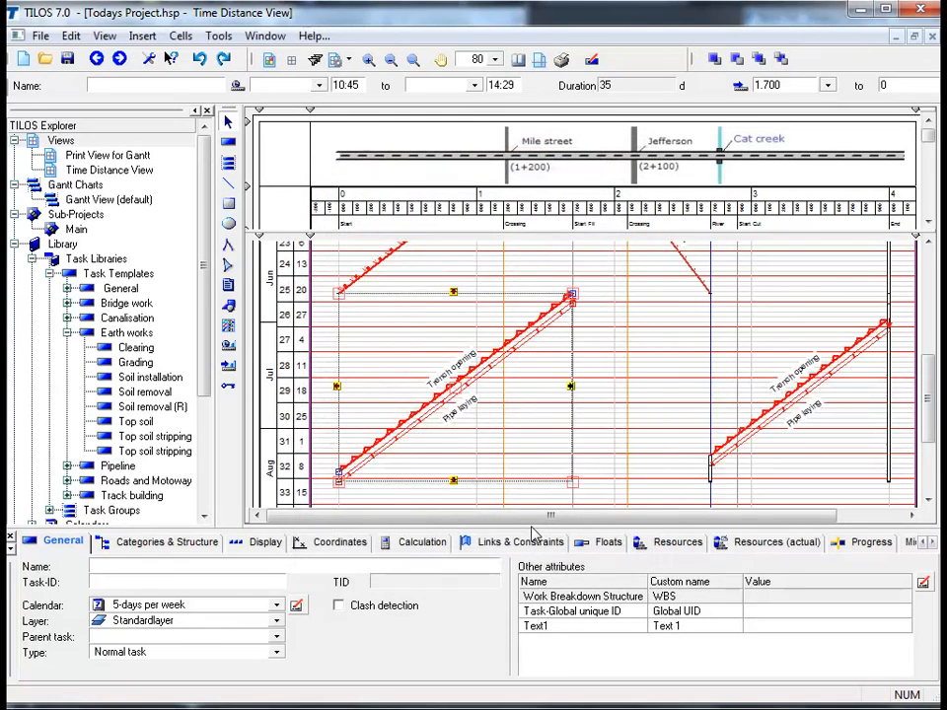
{"action": "left_click", "coordinate": [628, 444]}
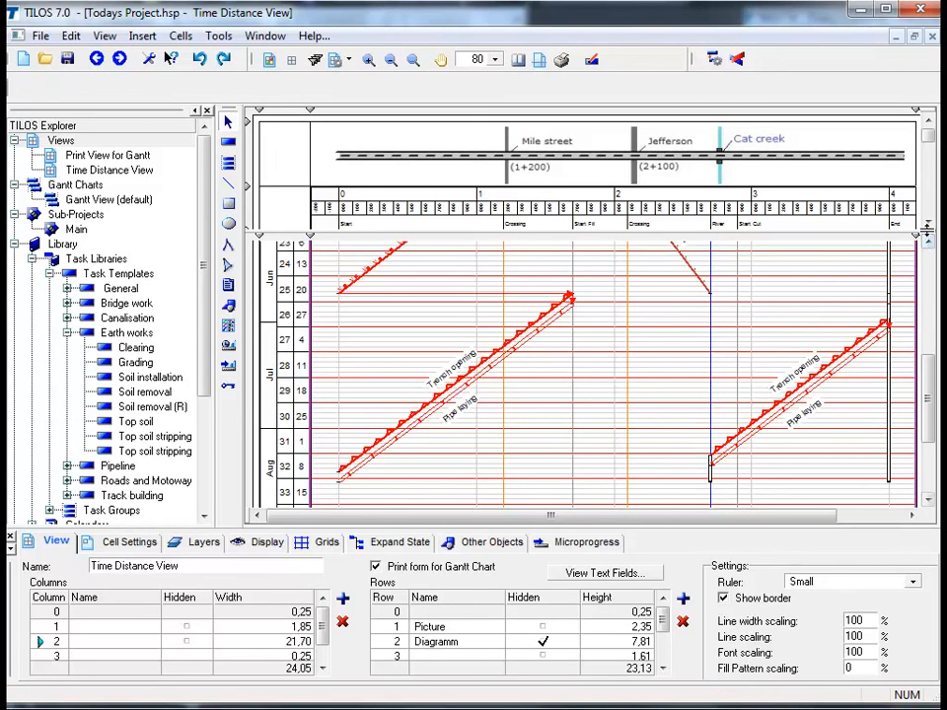
Remove the horizontal split from the time-distance view and return to the beginning of the schedule in April
{"action": "left_click_drag", "start_coordinate": [924, 229], "coordinate": [924, 111]}
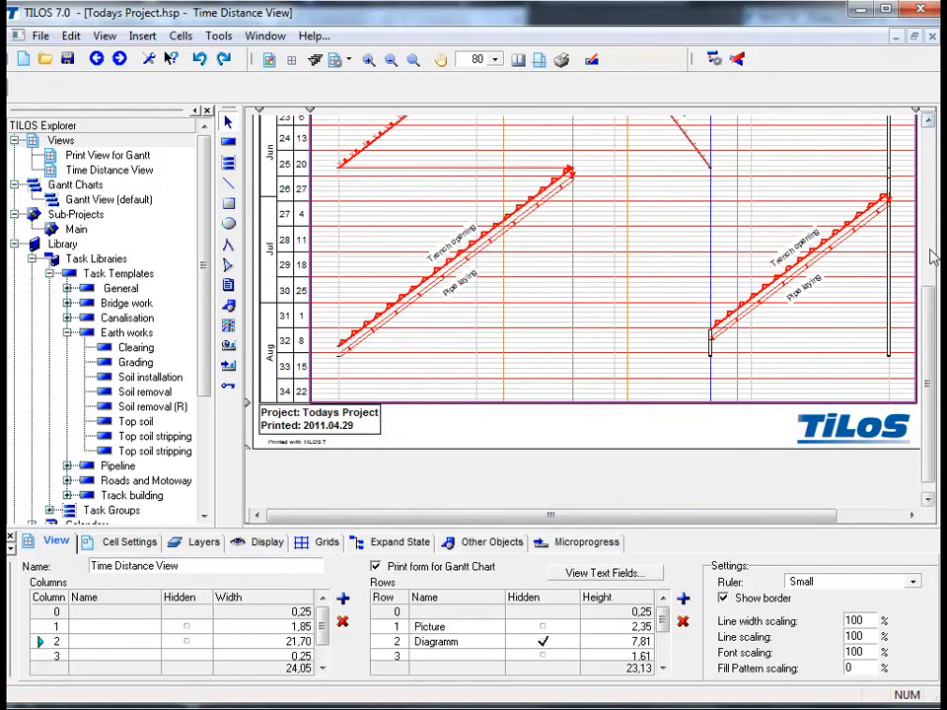
{"action": "left_click_drag", "start_coordinate": [933, 367], "coordinate": [927, 205]}
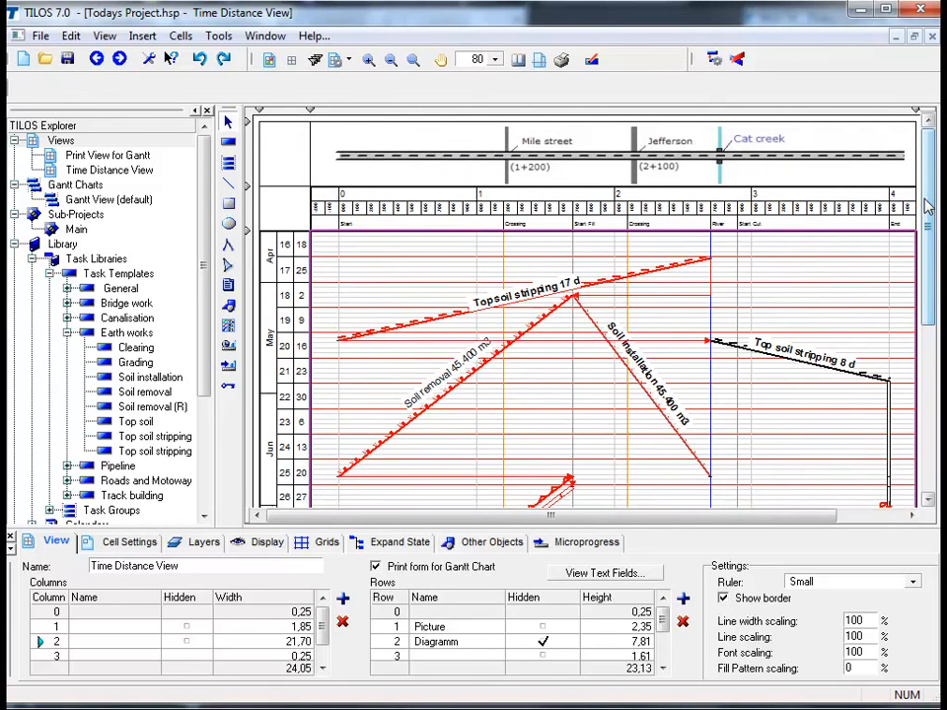